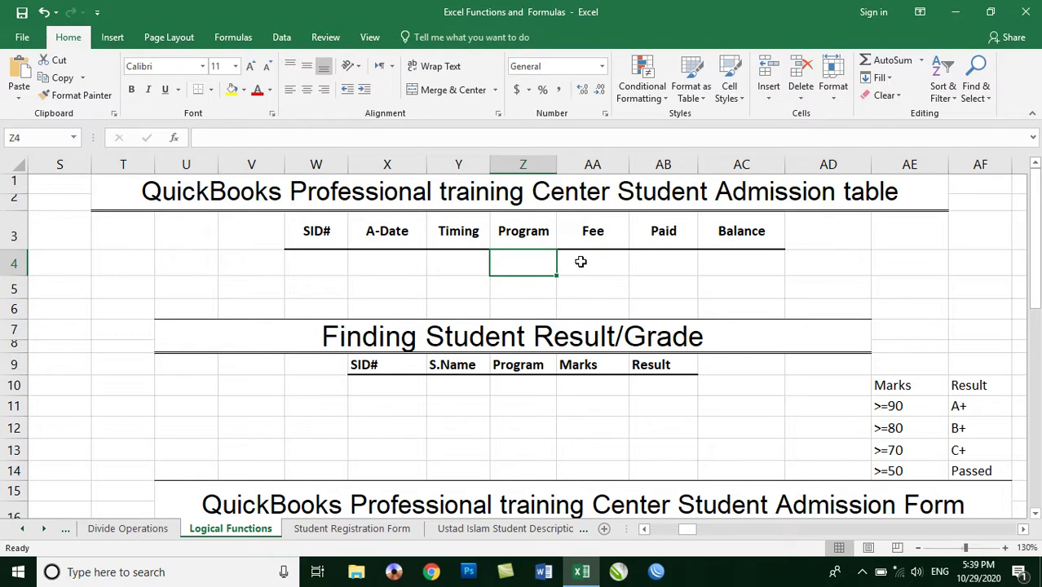
Review the title and the column headings of the student admission table, from SID# through Balance
left_click(580, 262)
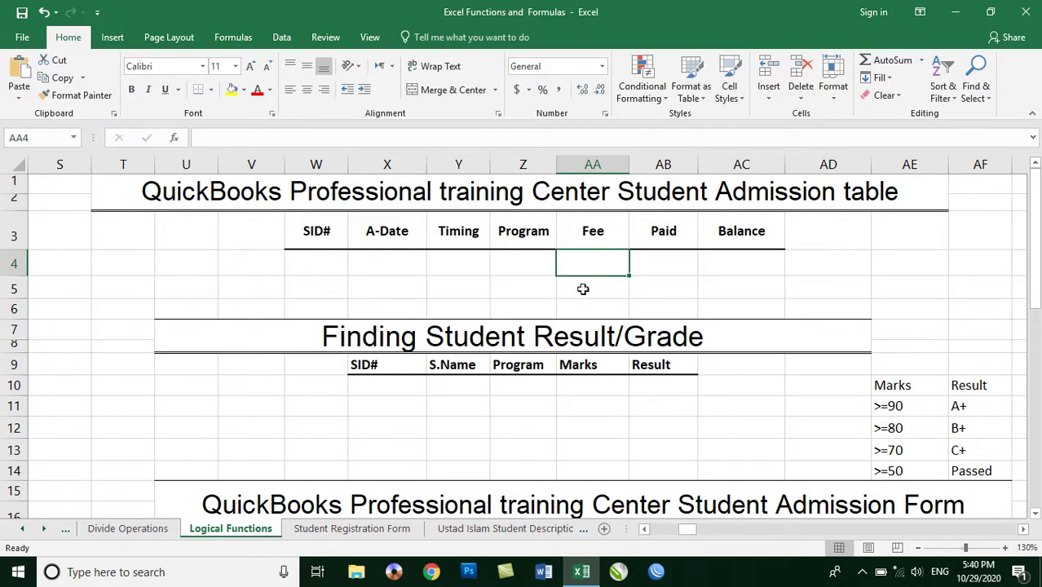
left_click(516, 265)
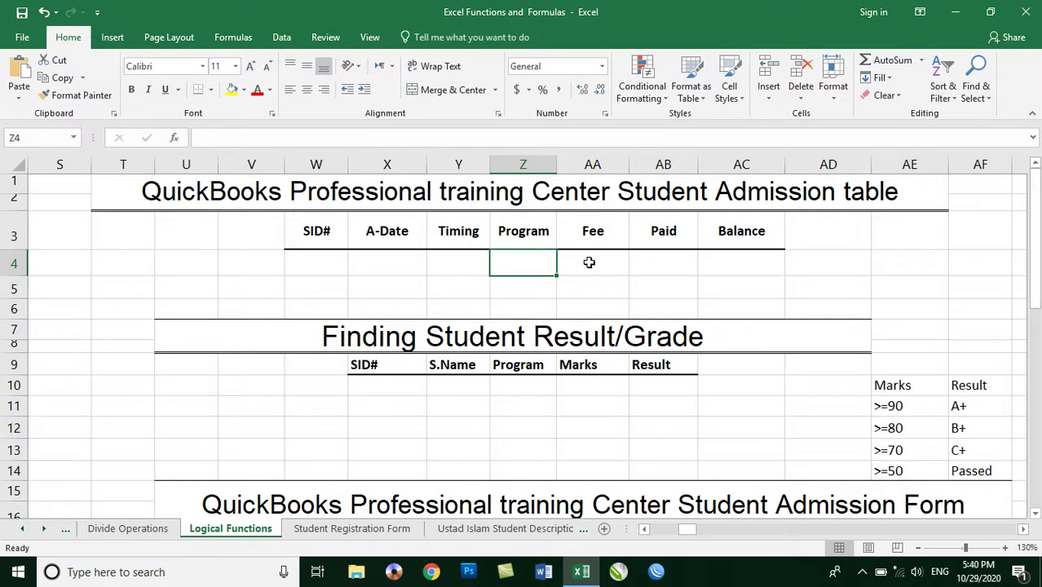
left_click(317, 195)
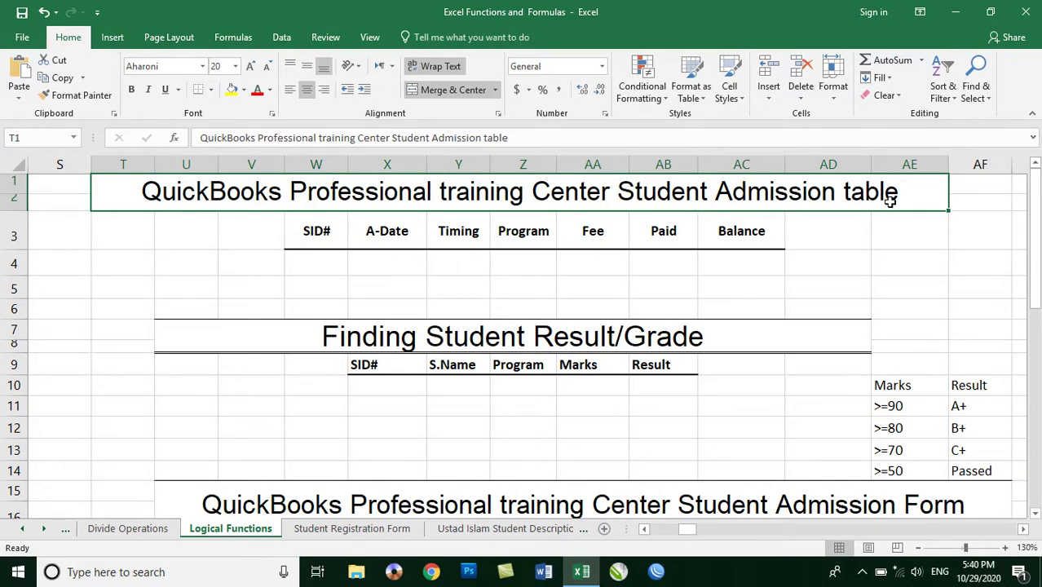
left_click(324, 232)
left_click(393, 233)
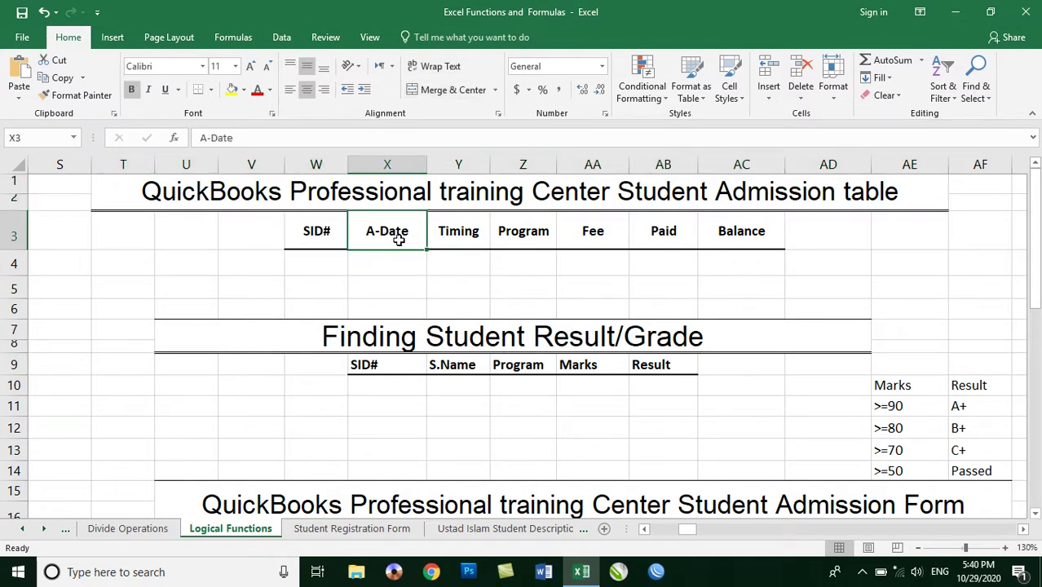
left_click(456, 232)
left_click(522, 232)
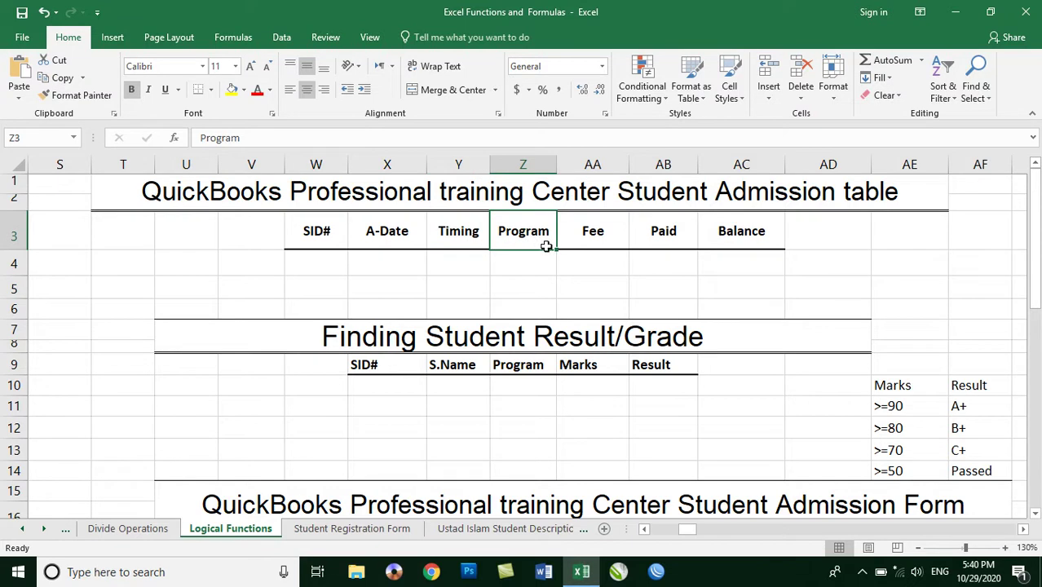
left_click(594, 228)
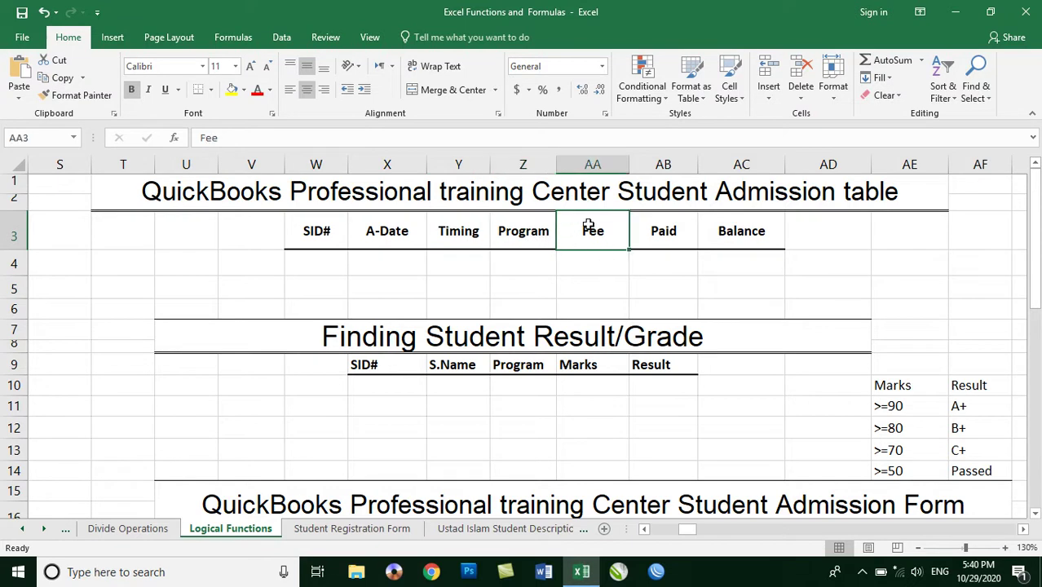
left_click(657, 231)
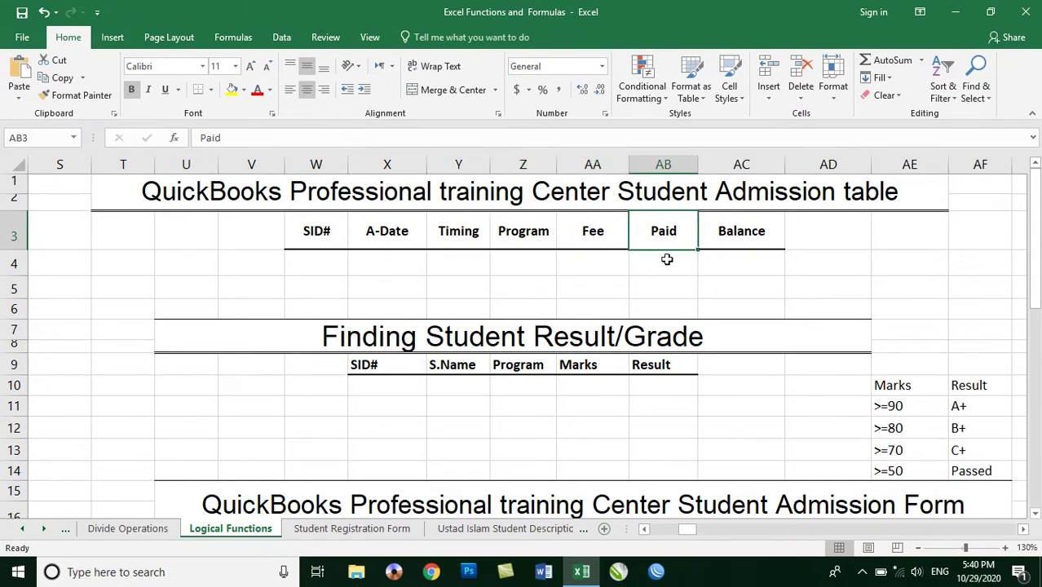
left_click(723, 229)
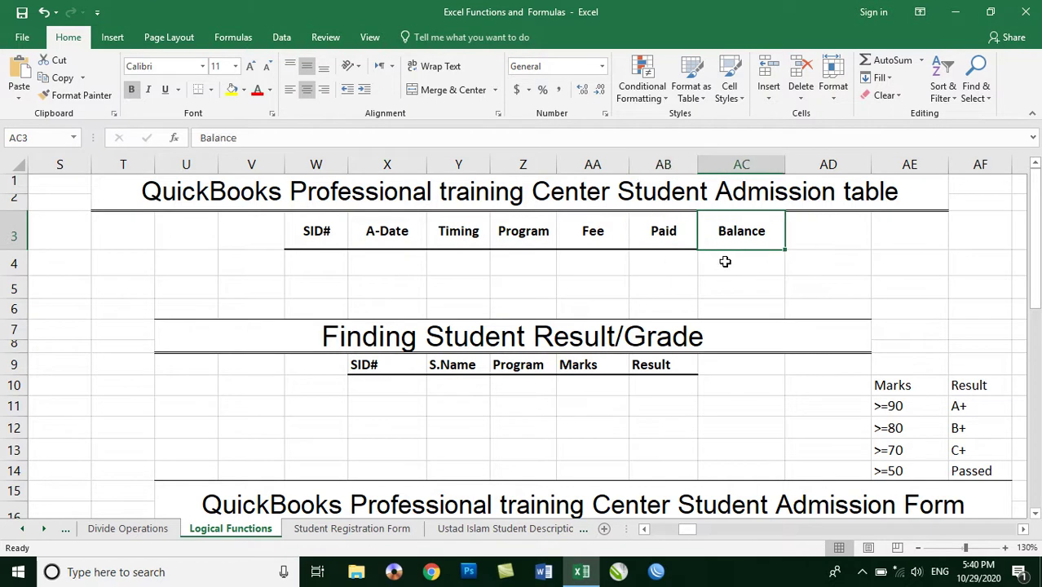
left_click(726, 261)
Enter the first student's ID in the SID# column of the admission table
left_click(337, 267)
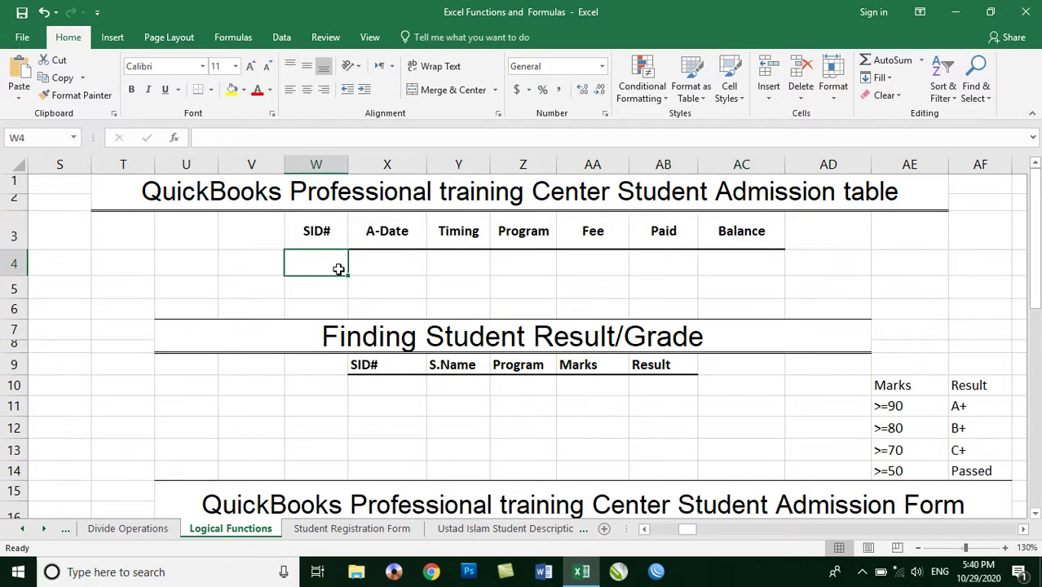
type("SID")
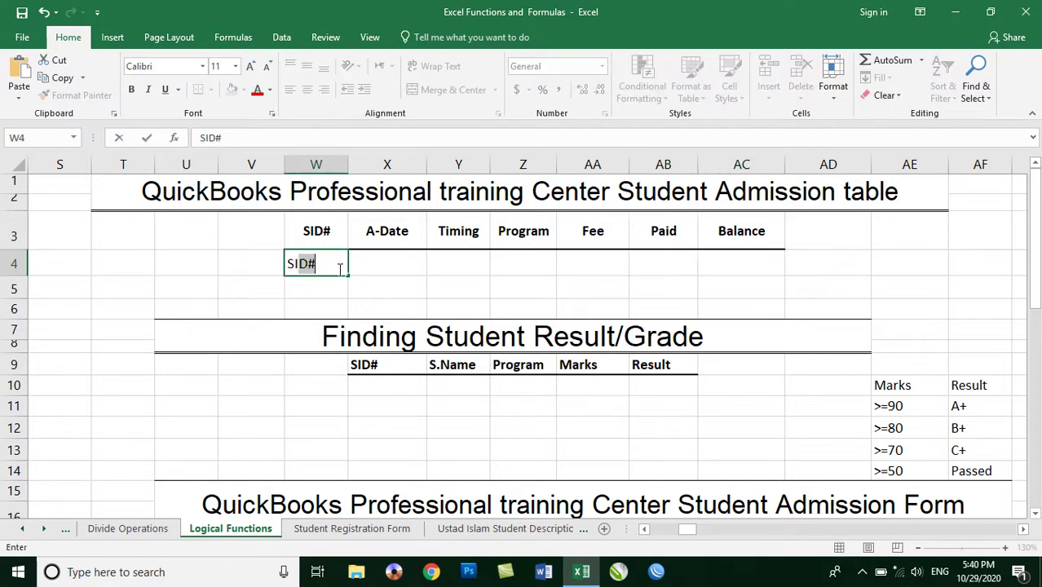
type("-01")
key("BackSpace")
type("01")
key("Return")
Enter 10/25/2020 as the first student's admission date in the A-Date column
key("Right")
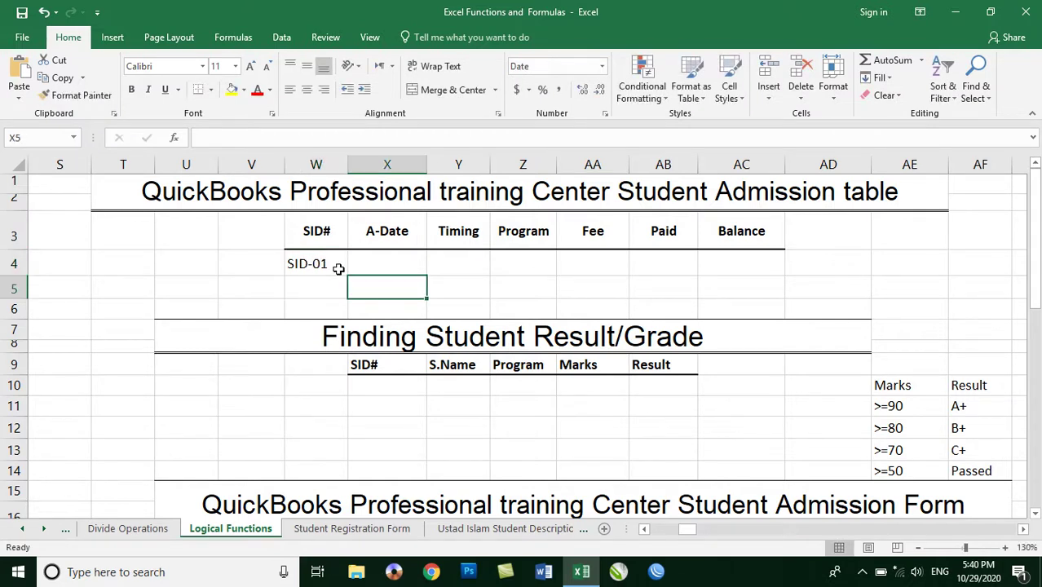
key("Up")
type("10/25/2")
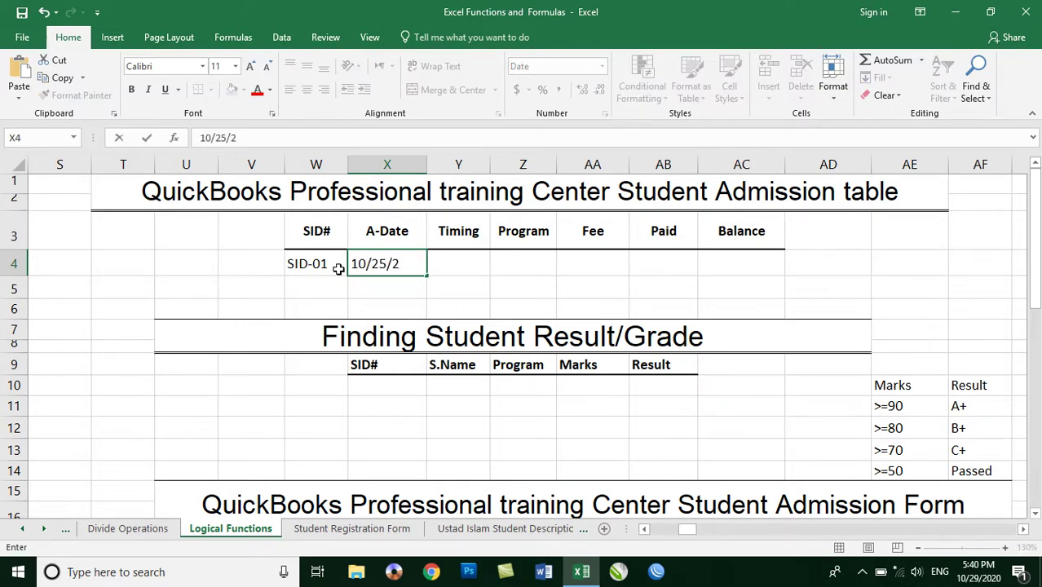
type("020")
key("Return")
Enter 9:00 AM as the first student's timing in cell Y4
key("Up")
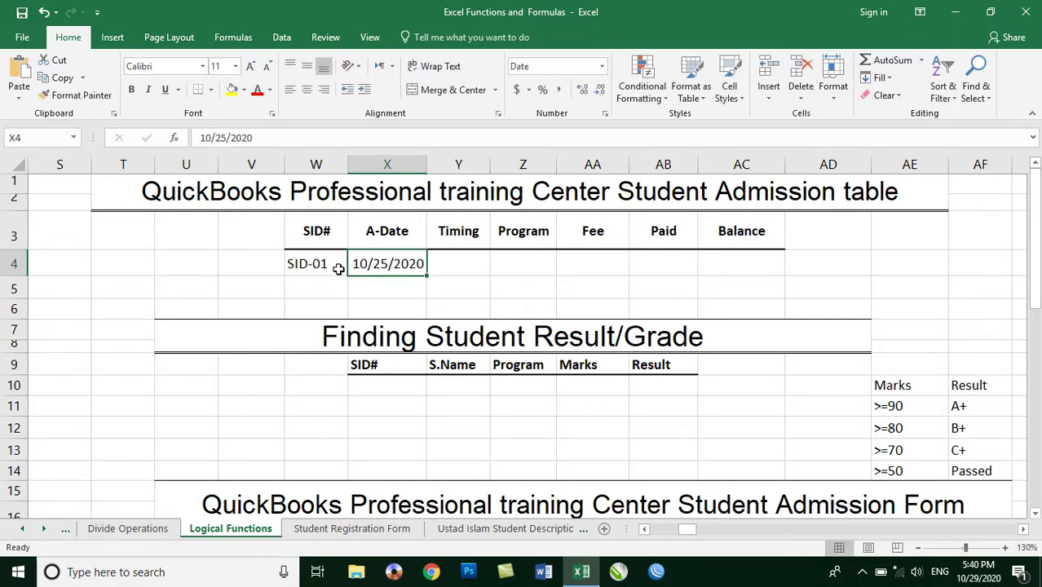
key("Right")
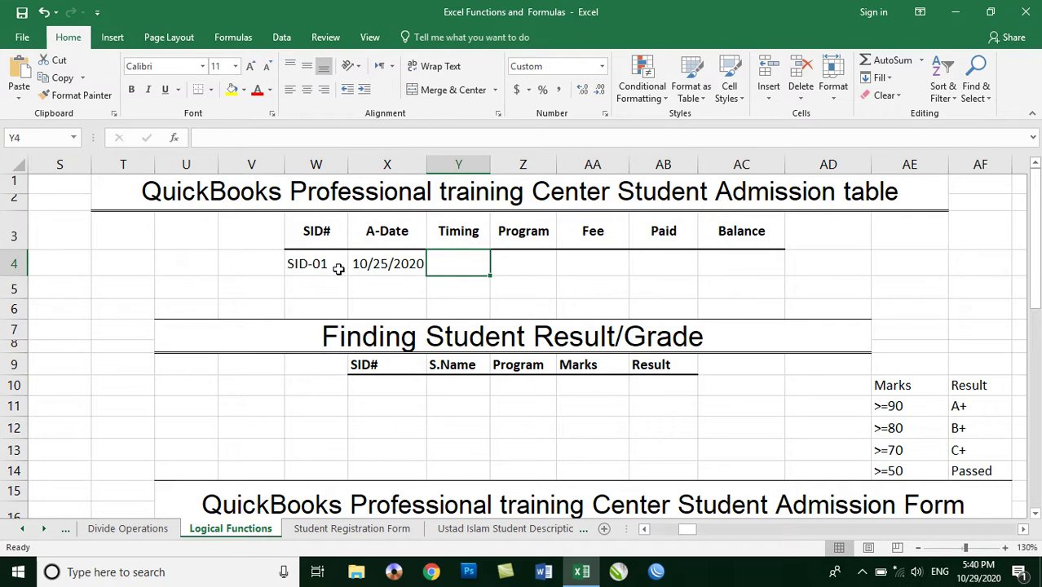
type("8")
key("BackSpace")
type("9:00 AM")
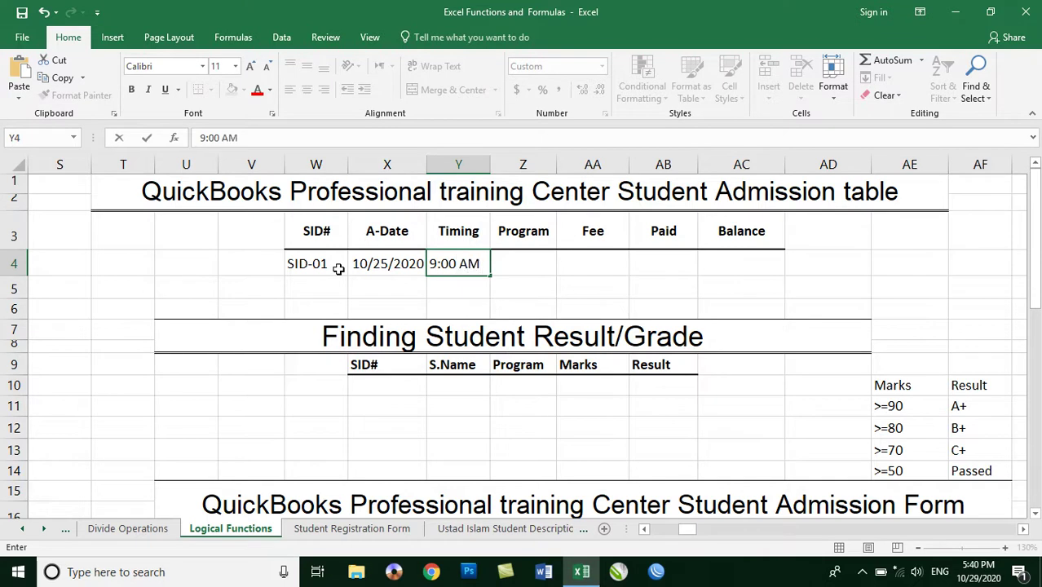
key("Return")
Enter MS Access as the first student's program in cell Z4
key("Right")
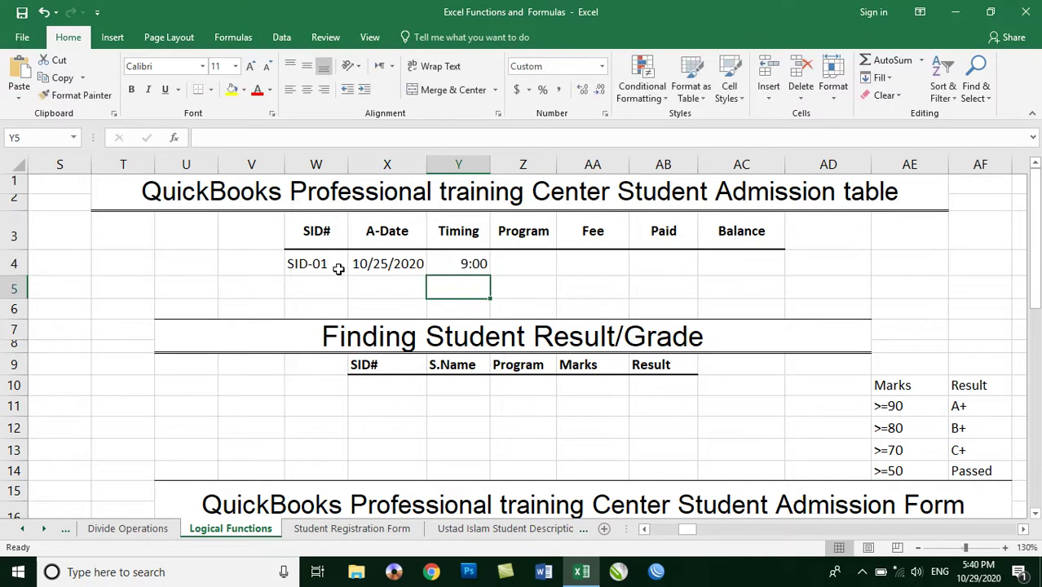
key("Up")
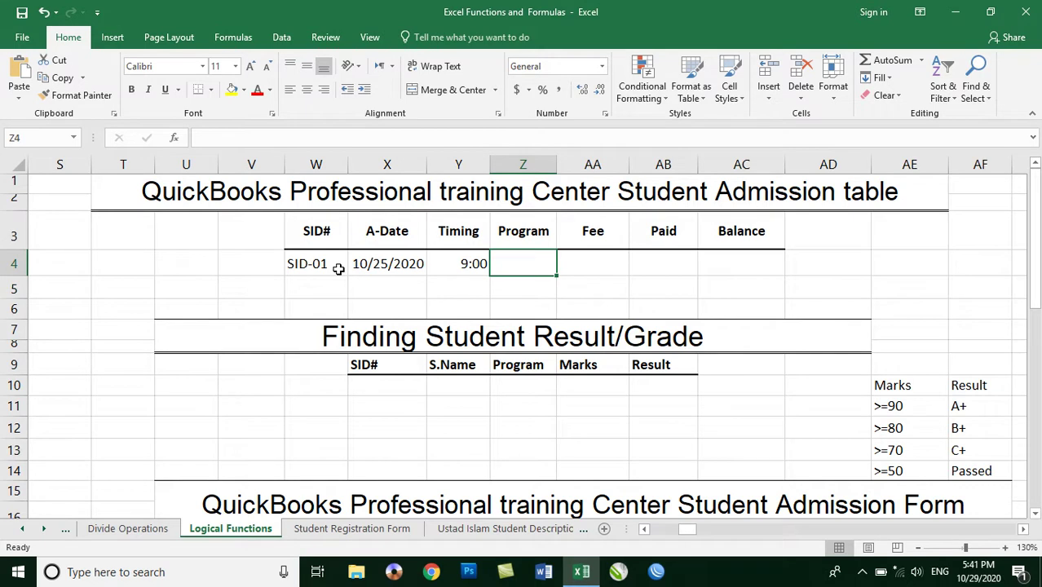
type("MS A")
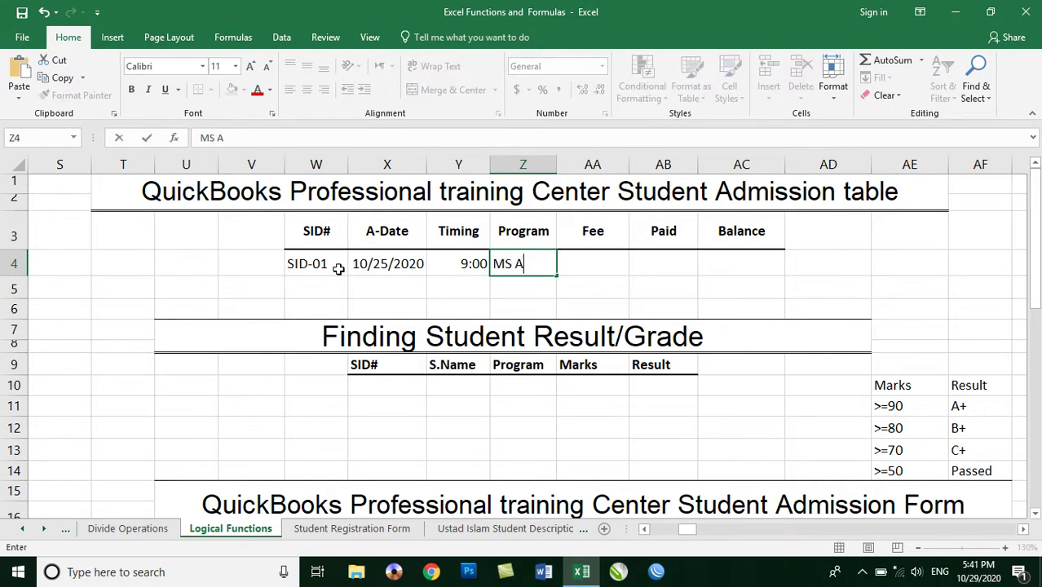
type("ccess")
key("Tab")
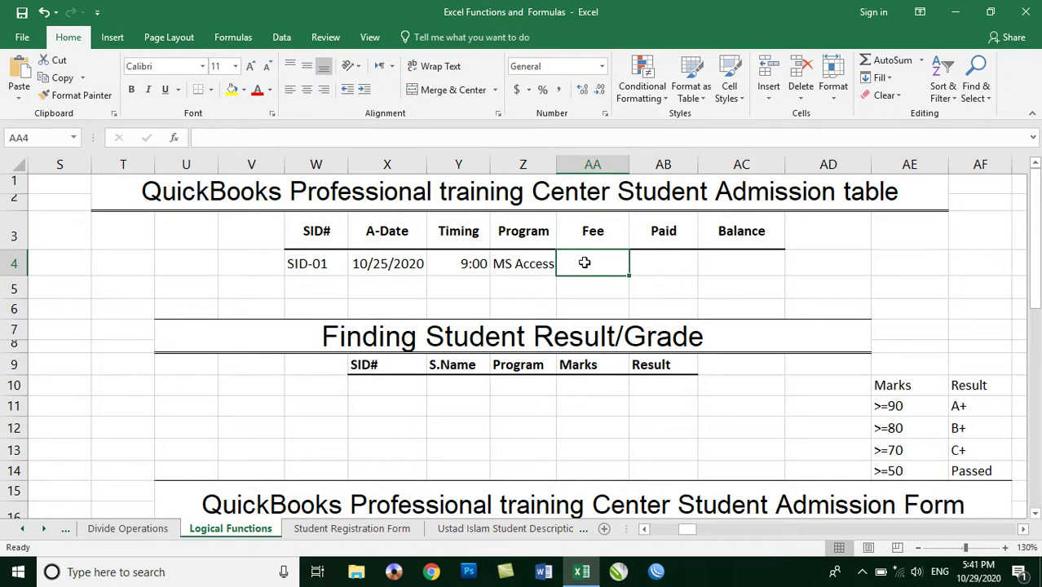
Start an IF formula in Fee cell AA4 that returns 2000 when the program in Z4 equals "DIT"
type("=if")
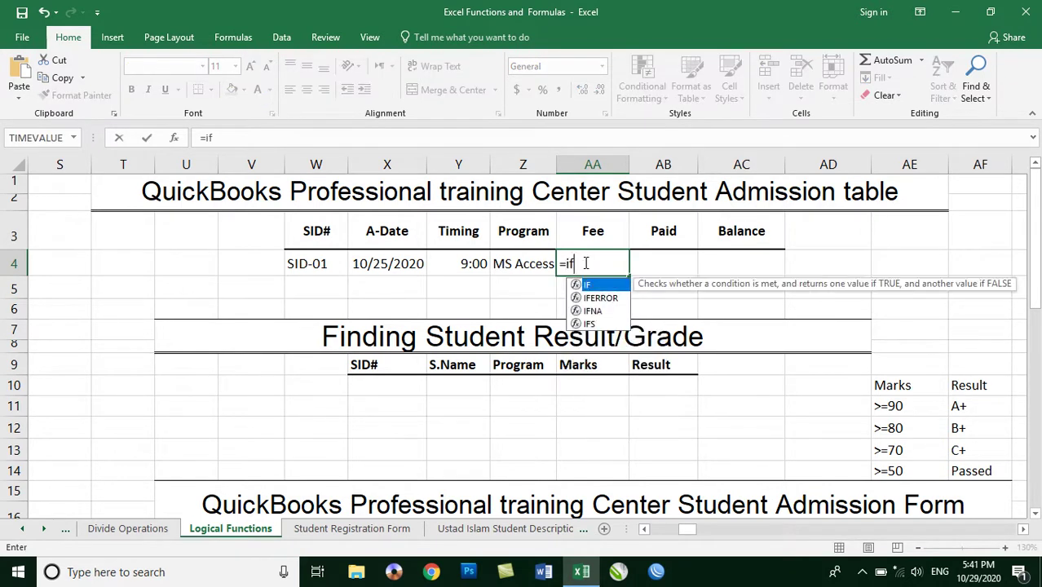
type("(")
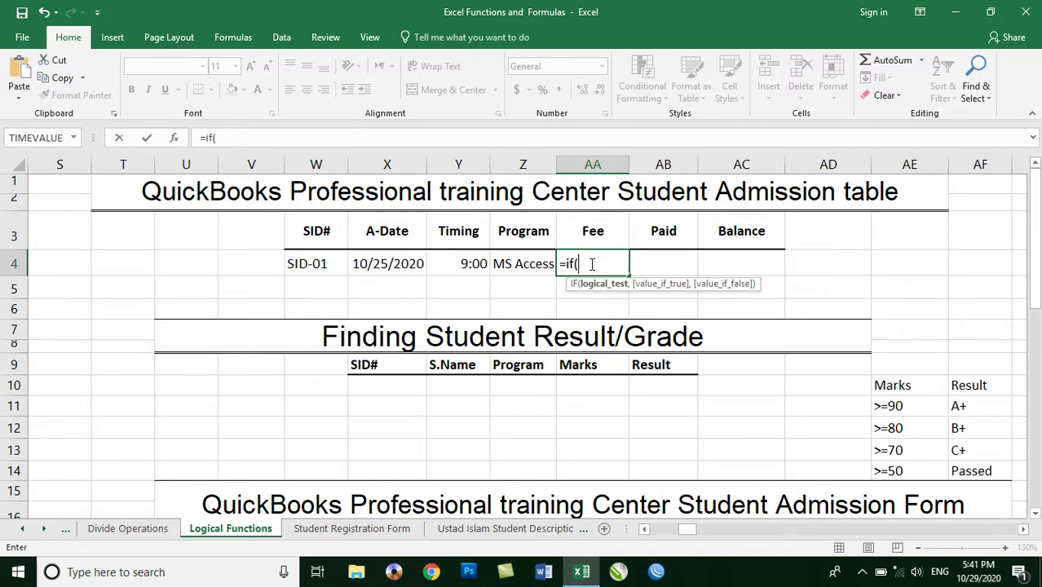
left_click(522, 261)
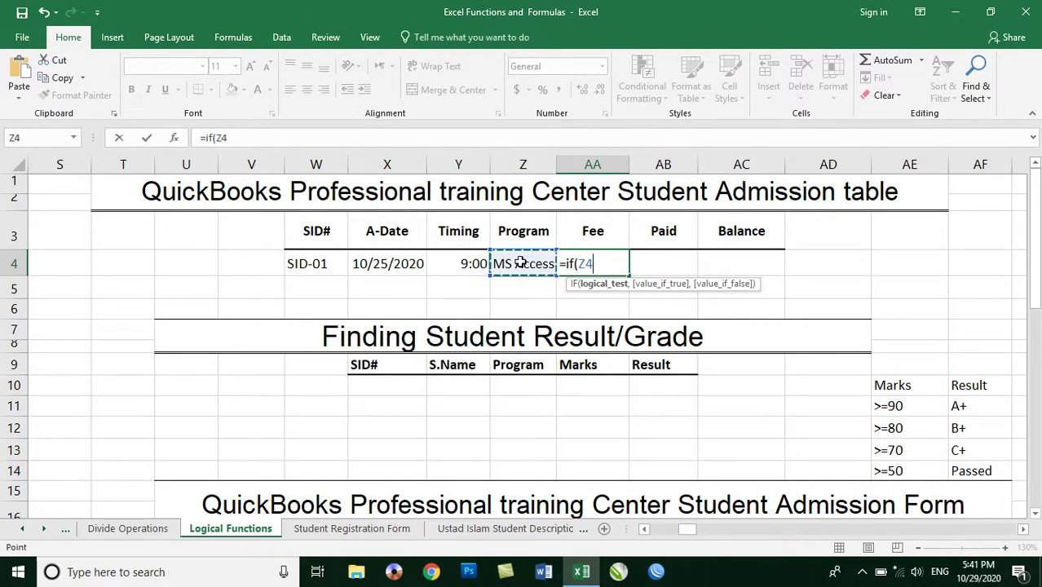
type("=\"")
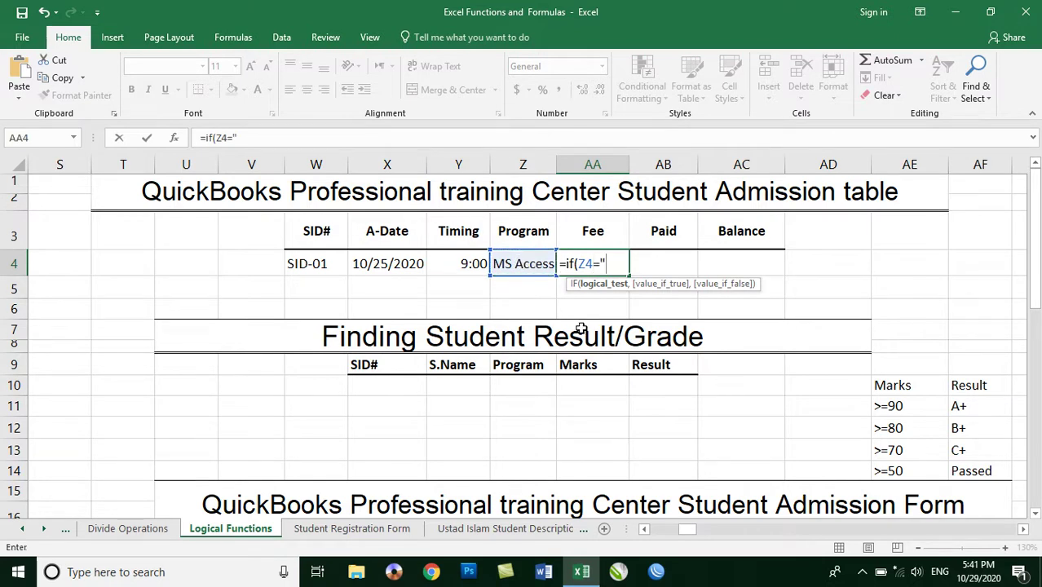
type("DIT\",")
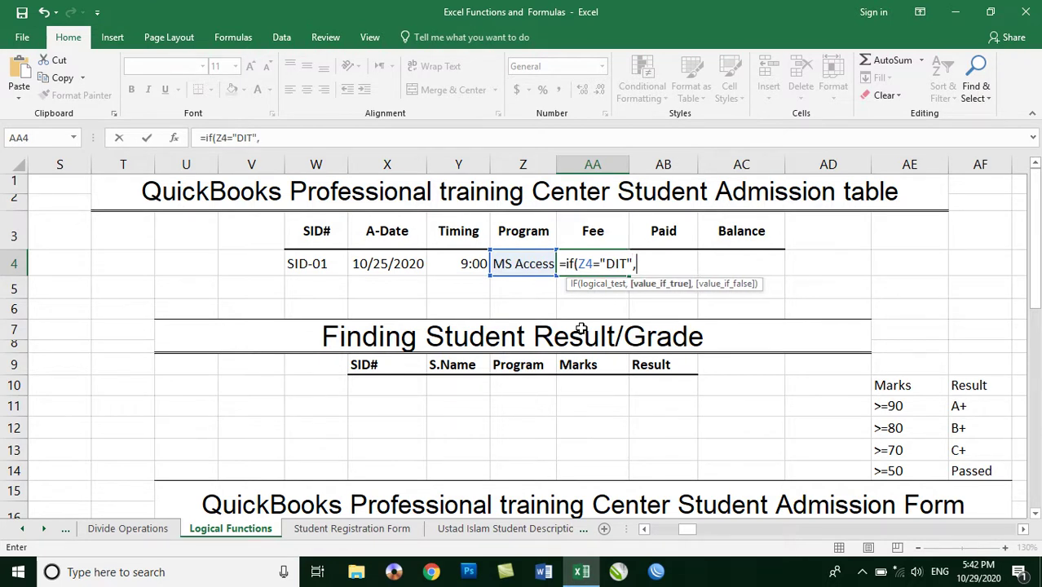
type("2000")
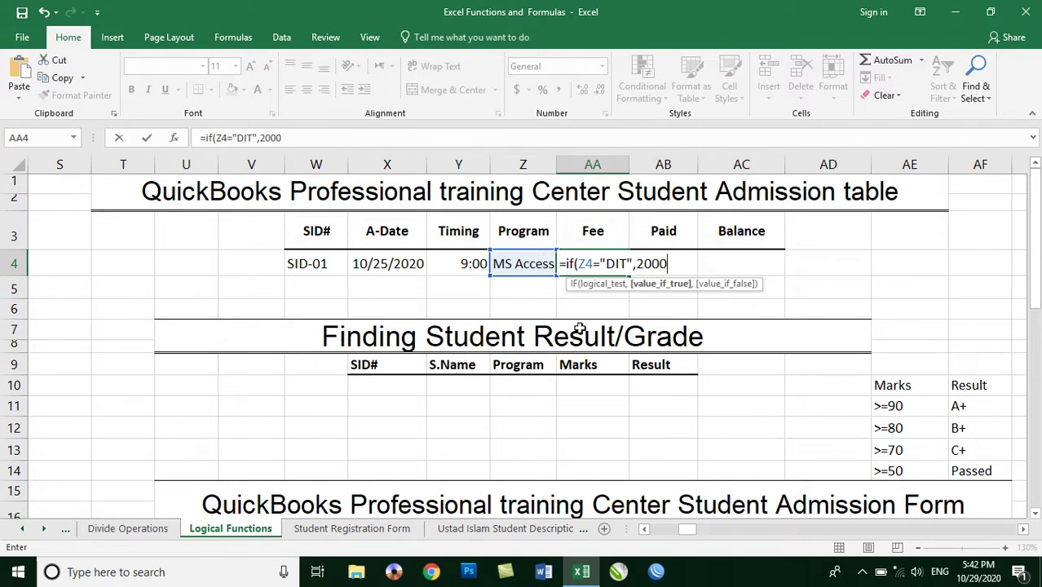
left_click_drag(578, 265, 631, 265)
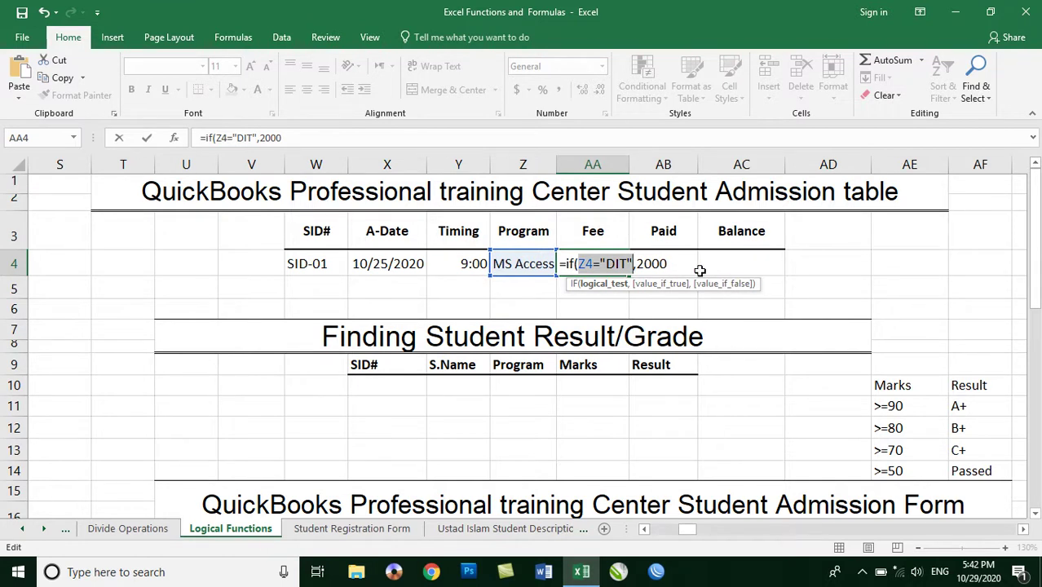
left_click(671, 263)
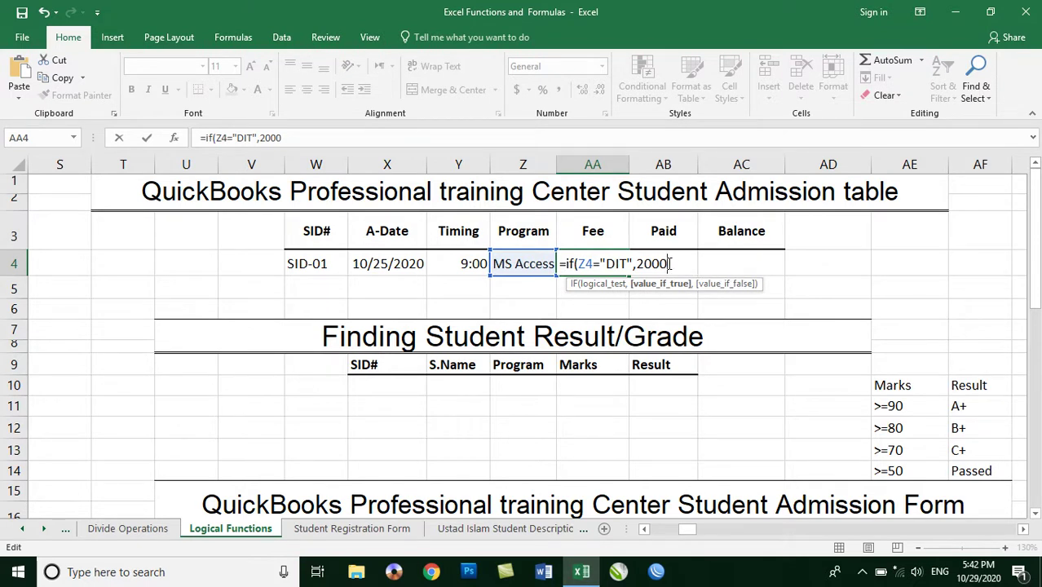
left_click_drag(671, 263, 584, 263)
left_click(616, 263)
Extend the Fee formula with a nested IF that returns 1000 when Z4 equals "CIT"
key("End")
type(",")
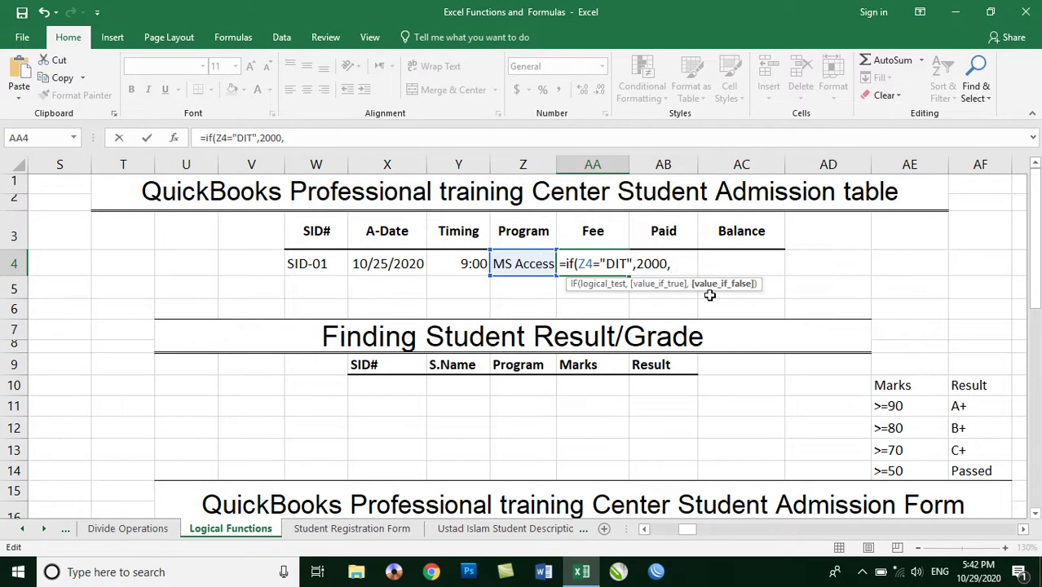
type("if(")
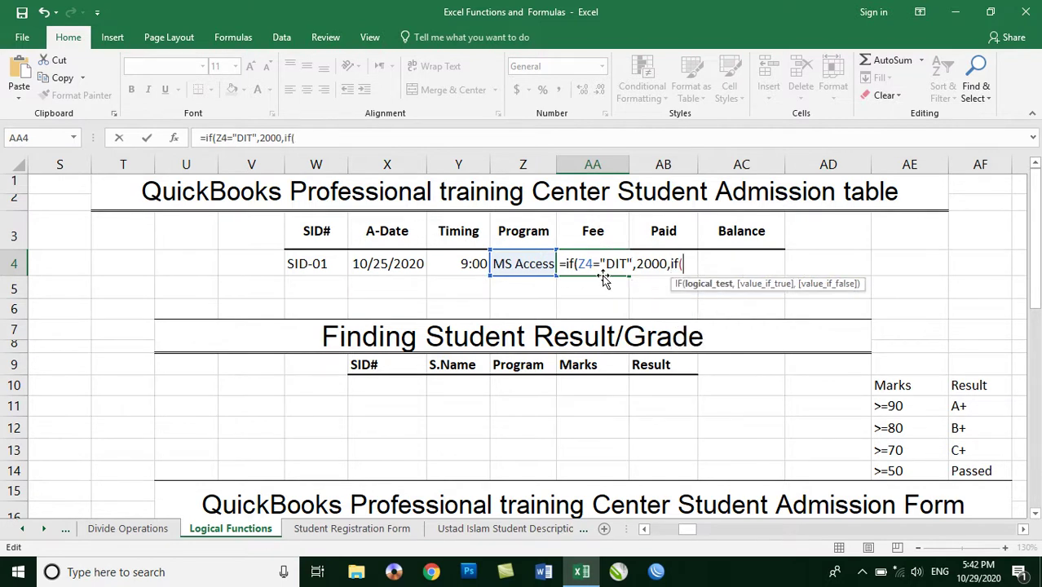
left_click(515, 261)
type("=\"CIT\",")
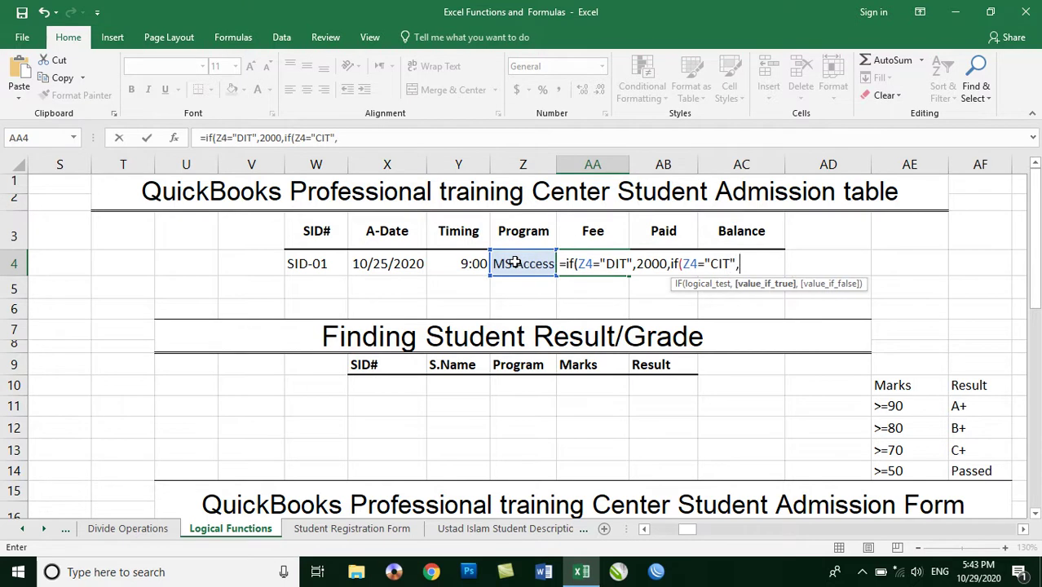
type("1000")
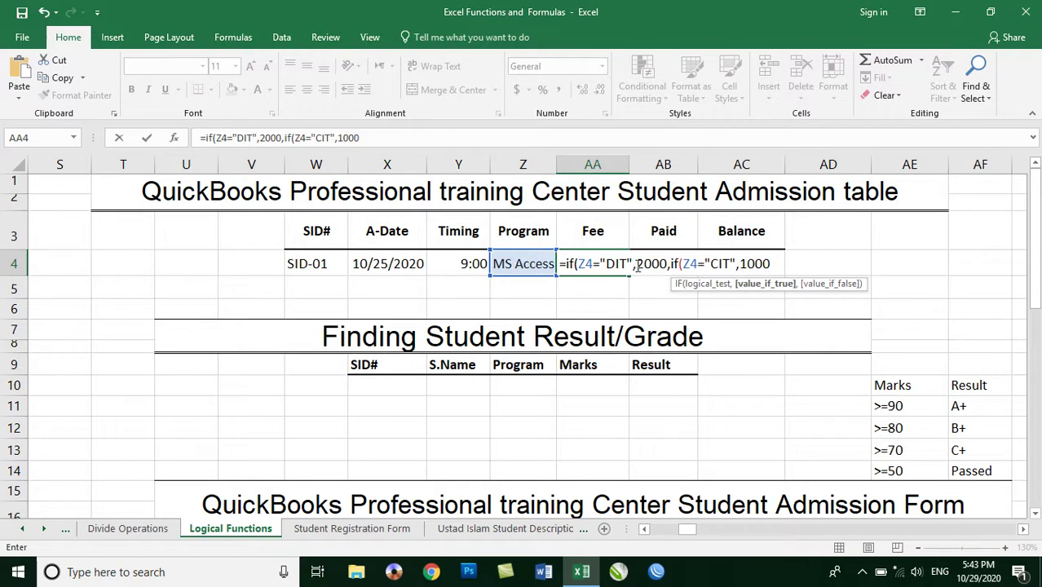
left_click_drag(636, 265, 654, 267)
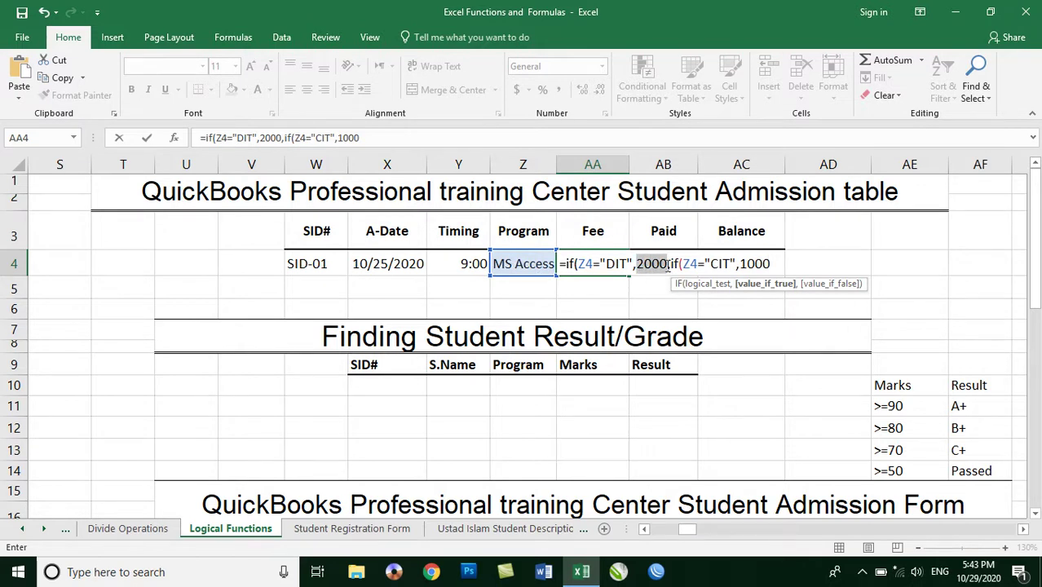
left_click(667, 265)
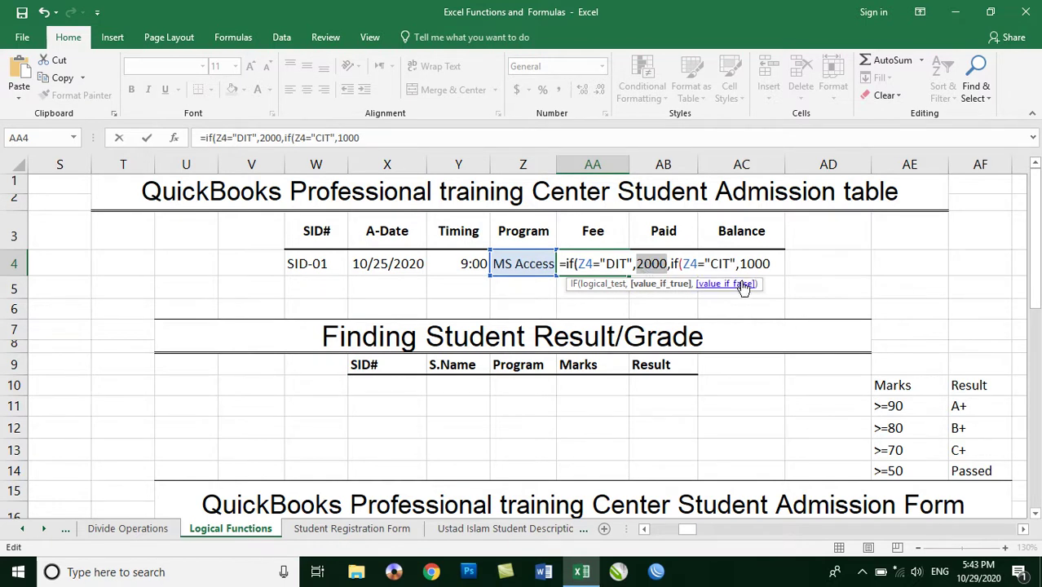
left_click(776, 263)
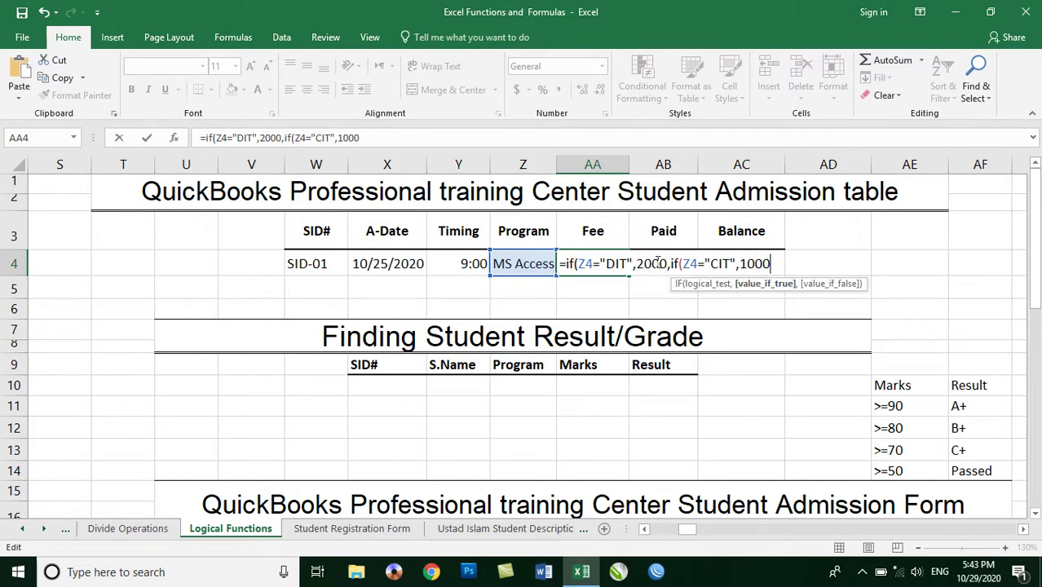
left_click_drag(578, 264, 667, 263)
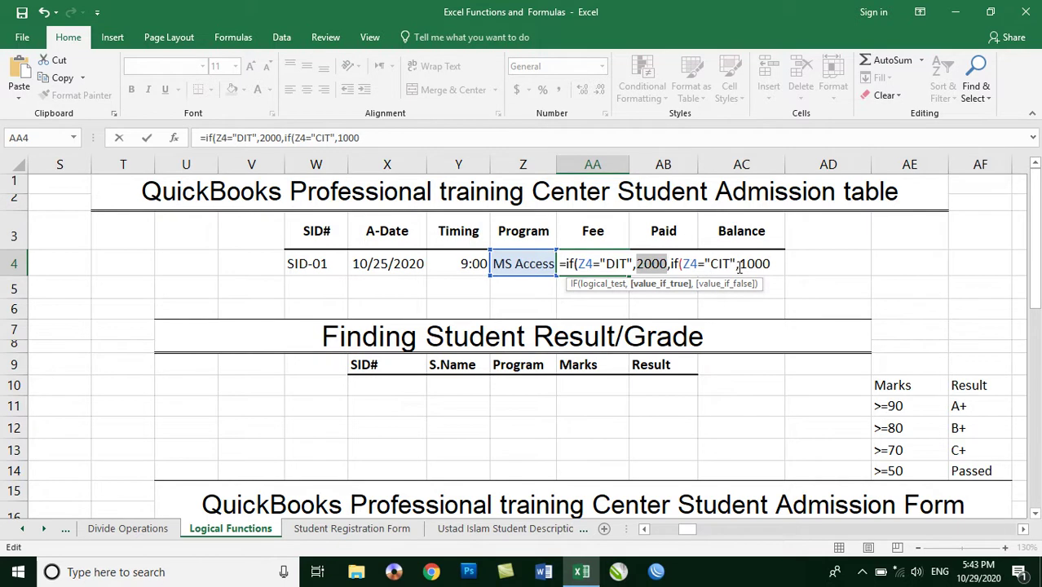
Extend the Fee formula in AA4 with a nested IF that returns 1500 when Z4 equals "MS WORD"
left_click(770, 263)
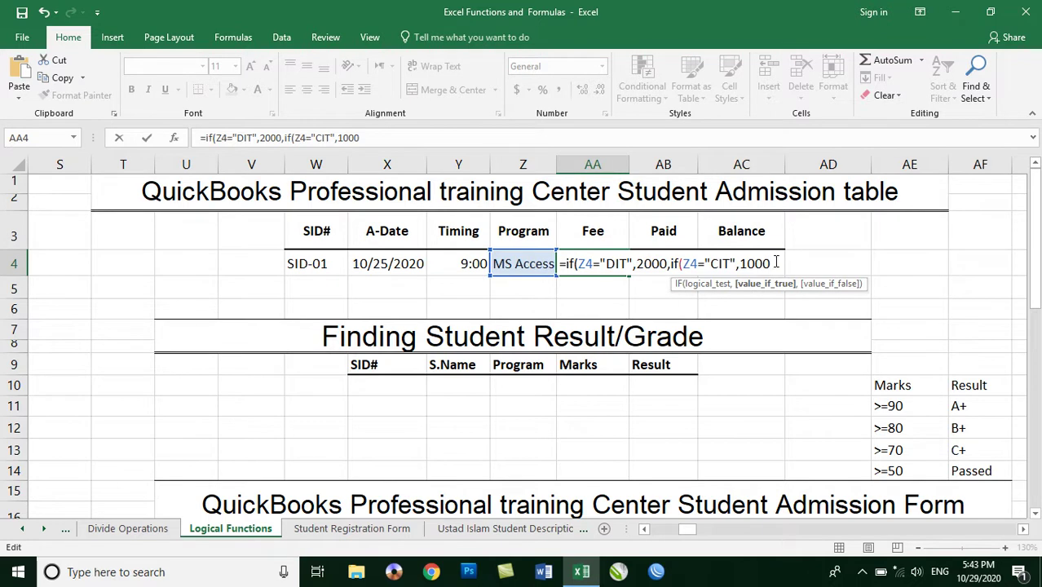
type(",if(")
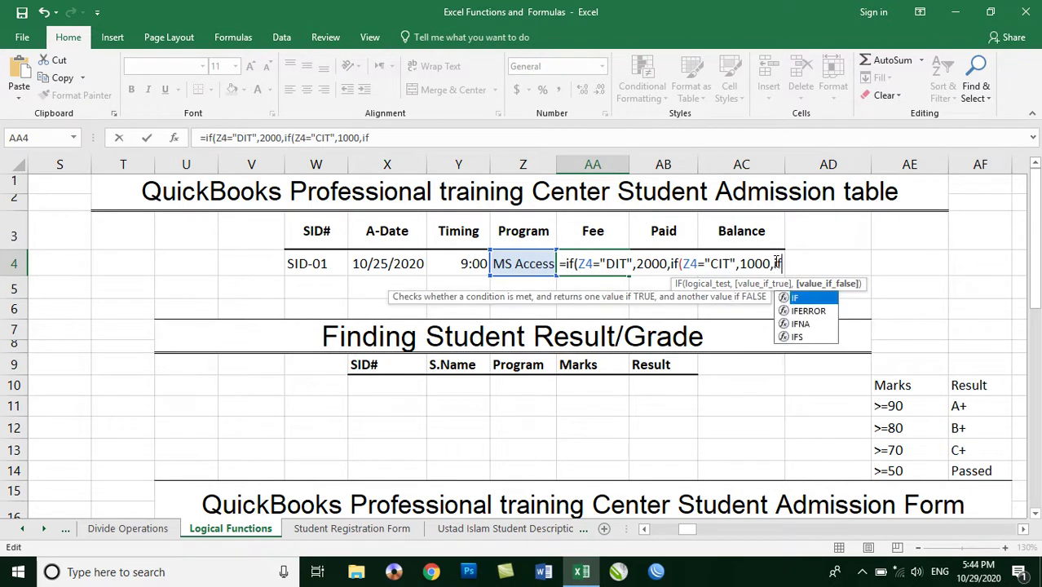
left_click(525, 263)
type("=\"")
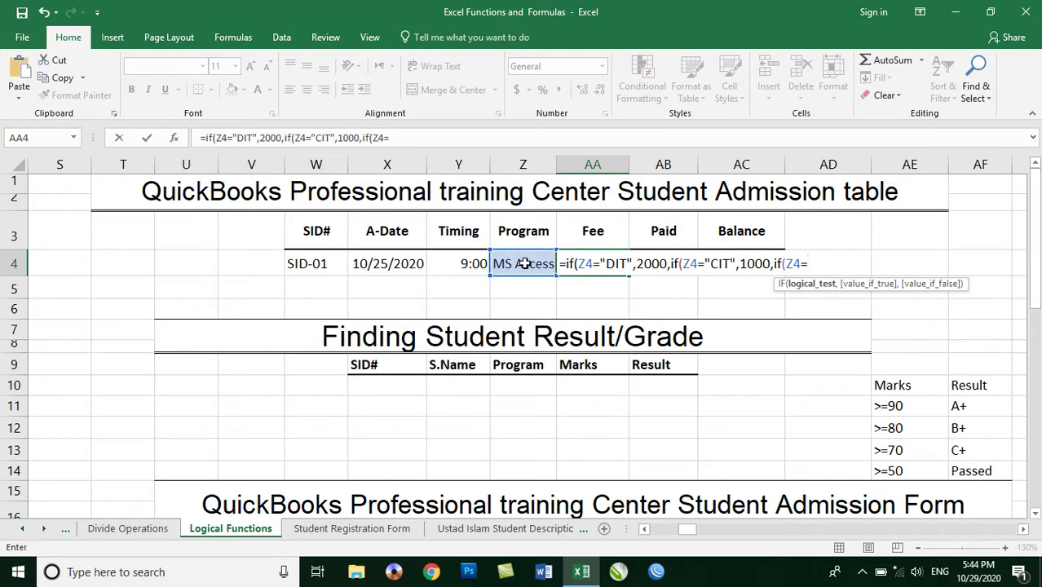
type("MS WOR")
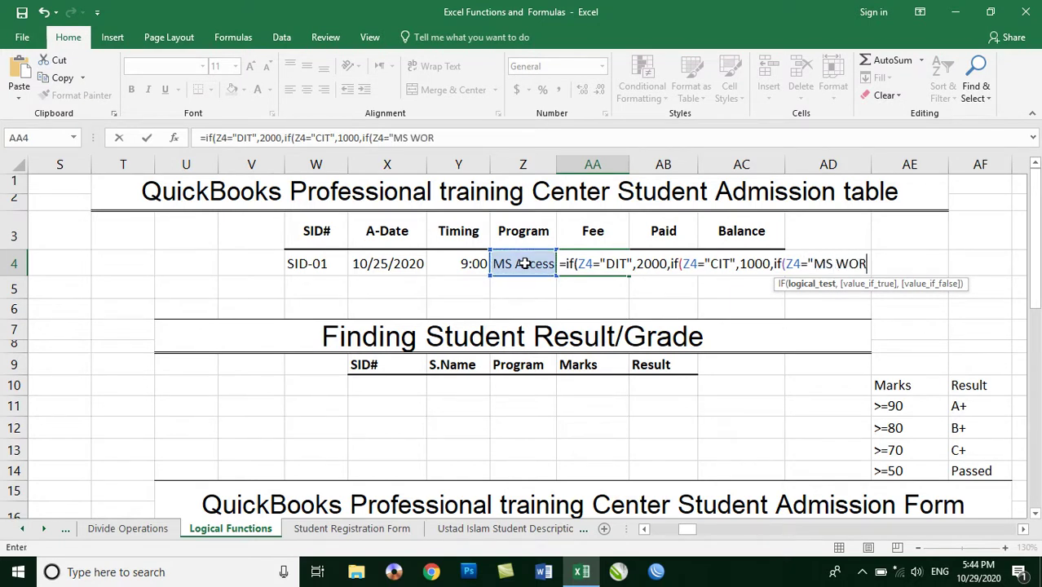
type("D\",")
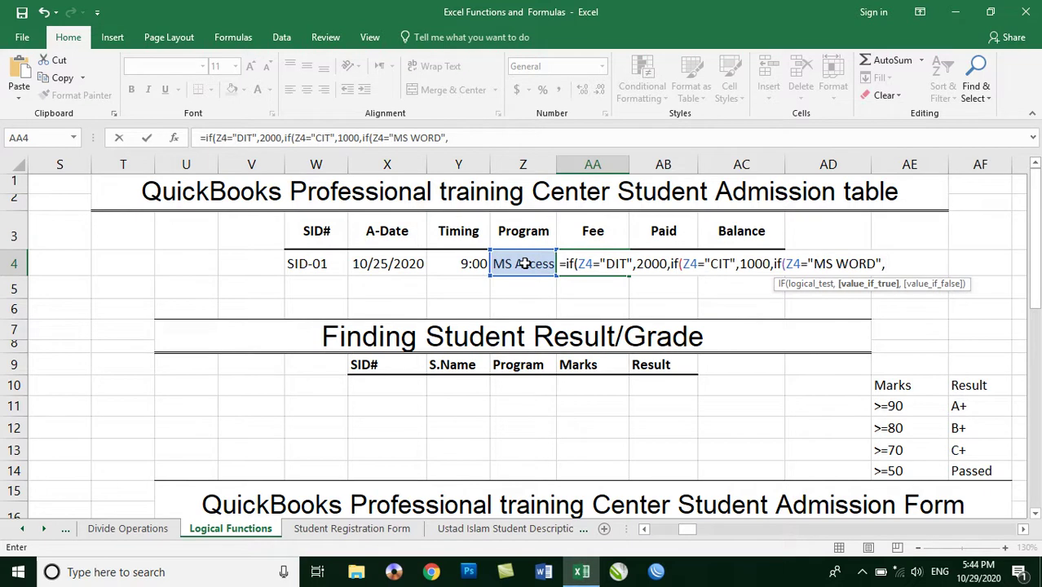
type("1500,if(")
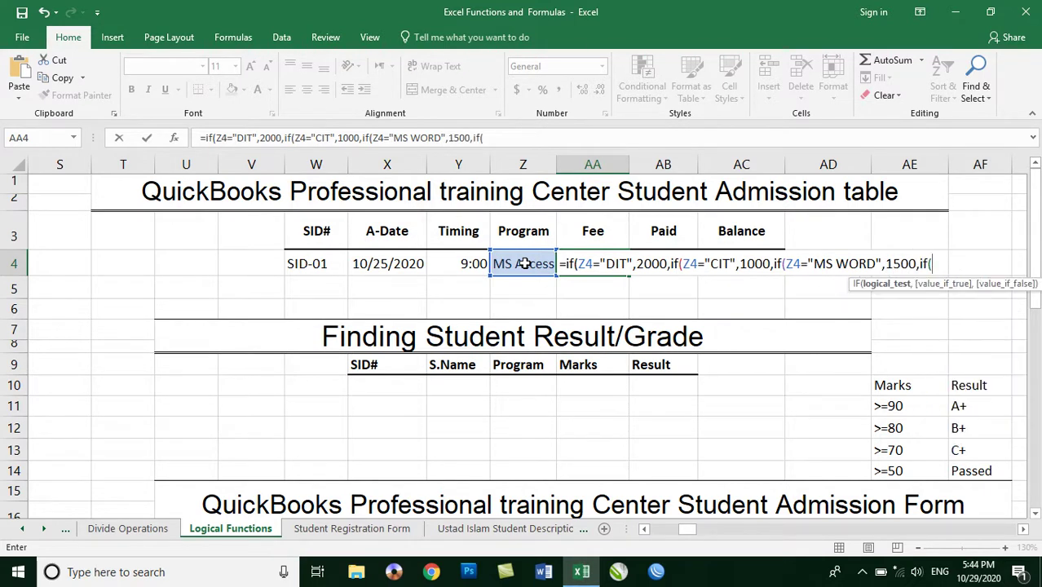
Add a nested IF to the Fee formula that returns 1000 when Z4 equals "MS PowerPoint"
left_click(524, 264)
type("=\"")
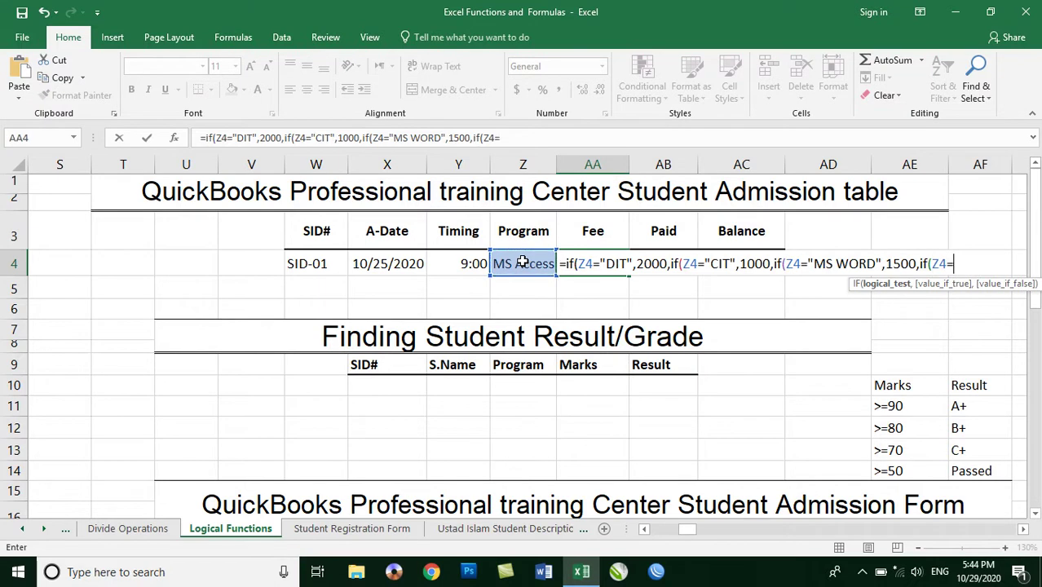
type("MS Pow")
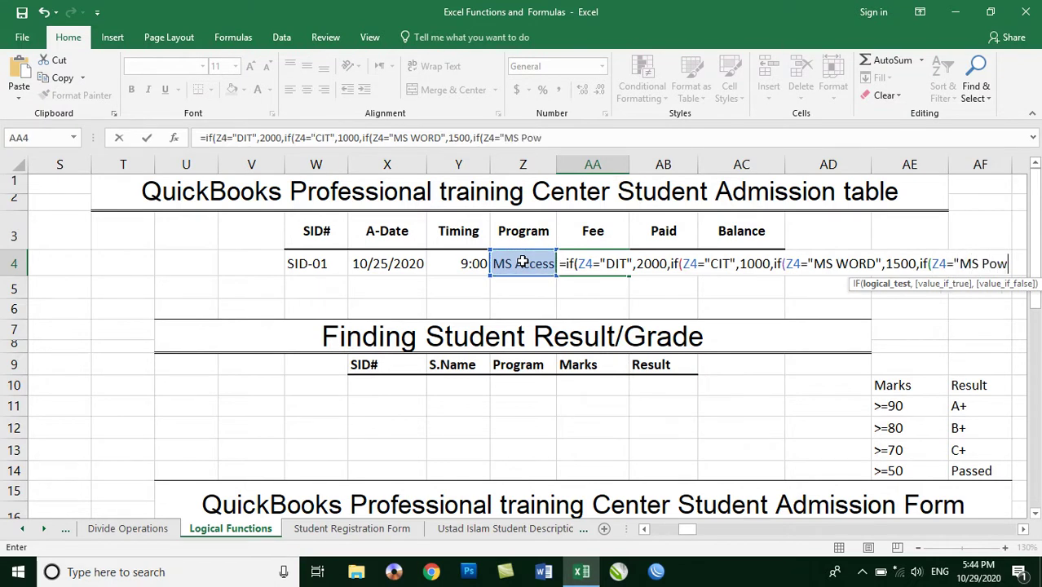
type("erPoint\",")
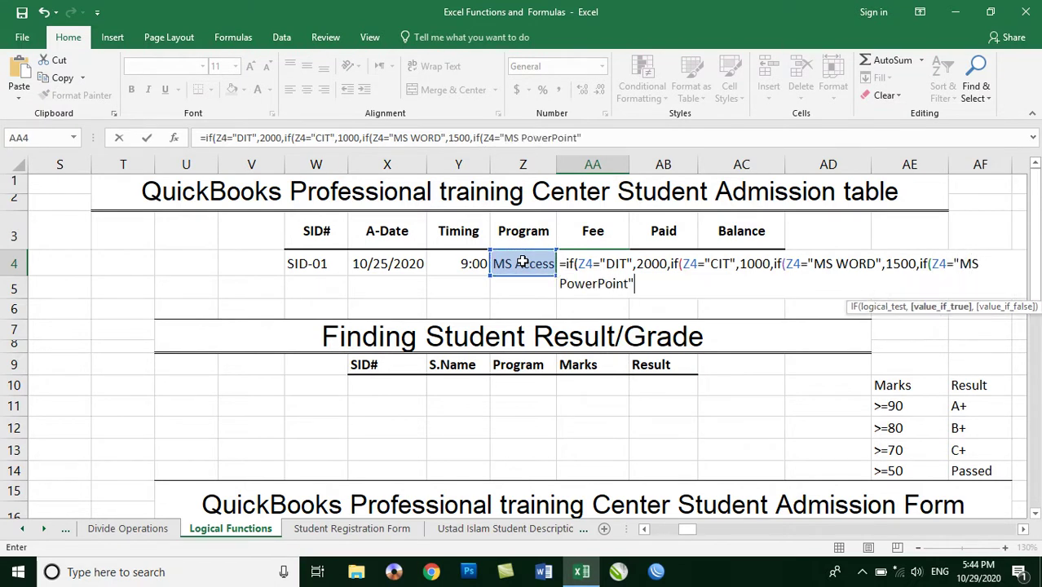
type("1000,if(")
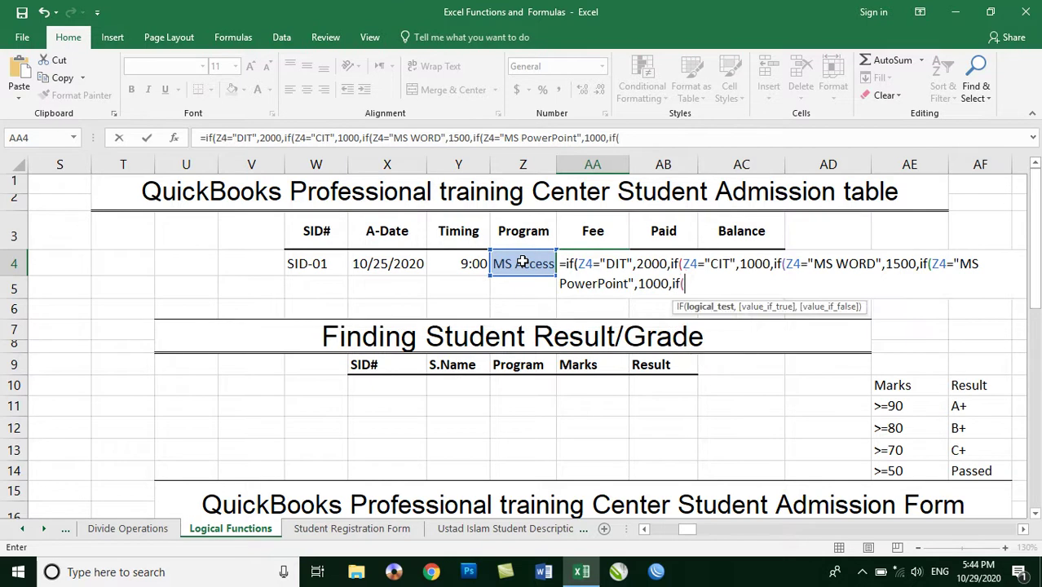
Finish the Fee formula with a nested IF returning 30000 when Z4 equals "MS Access", close all five parentheses and commit it
left_click(523, 266)
type("=\"")
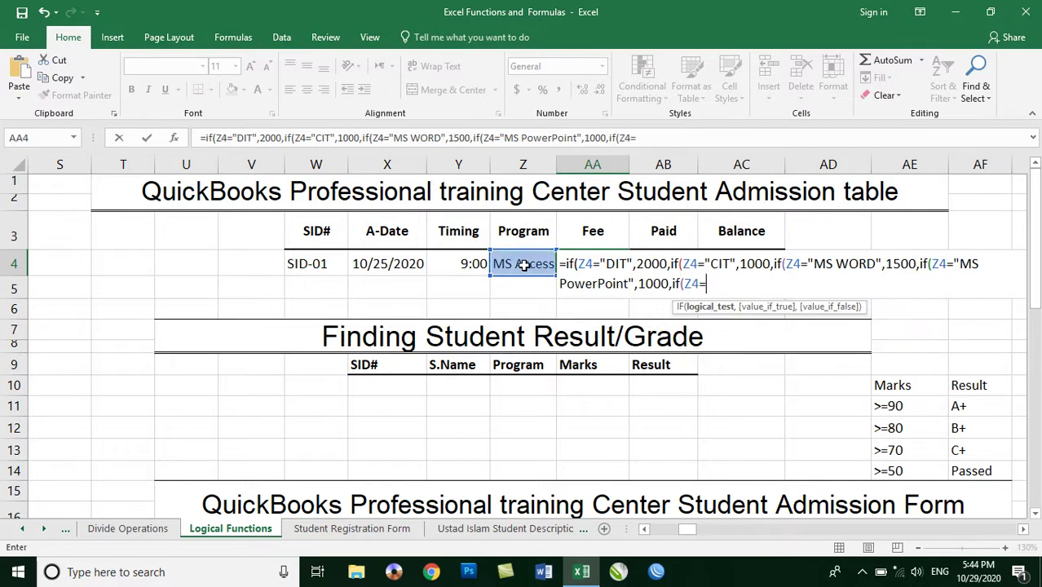
type("MS")
type(" Access")
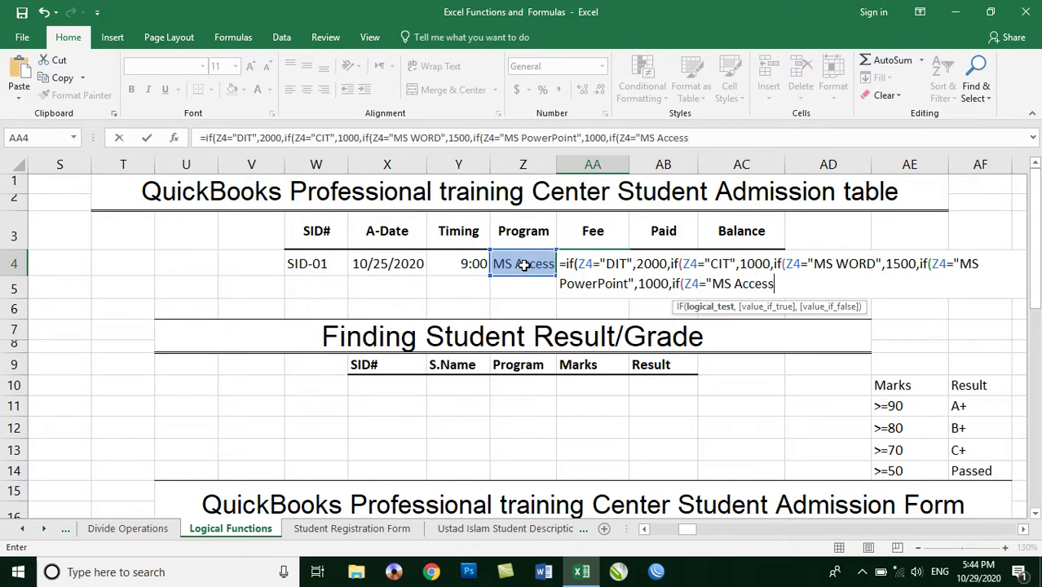
type("\",3000")
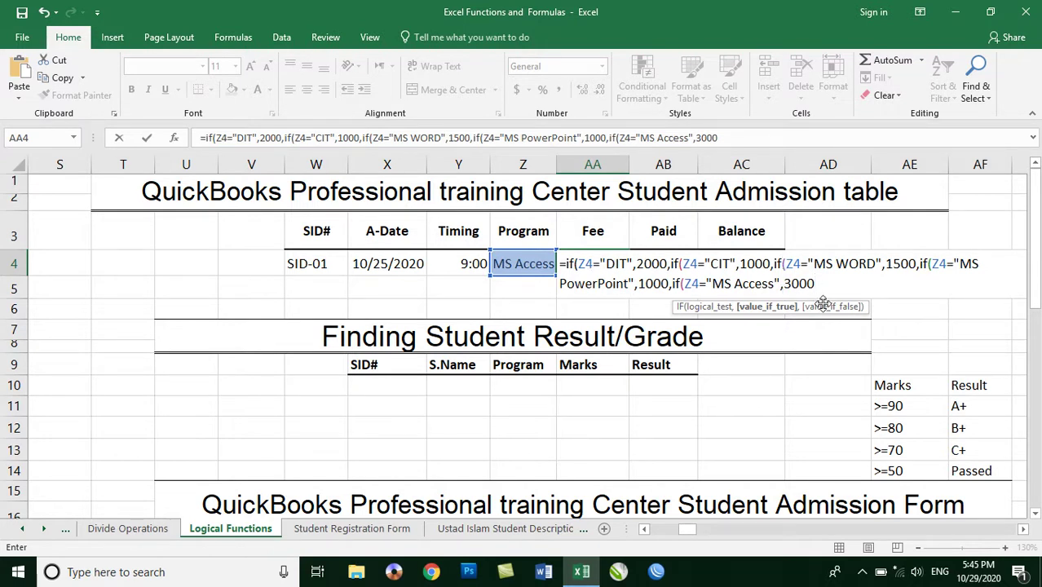
type("0))")
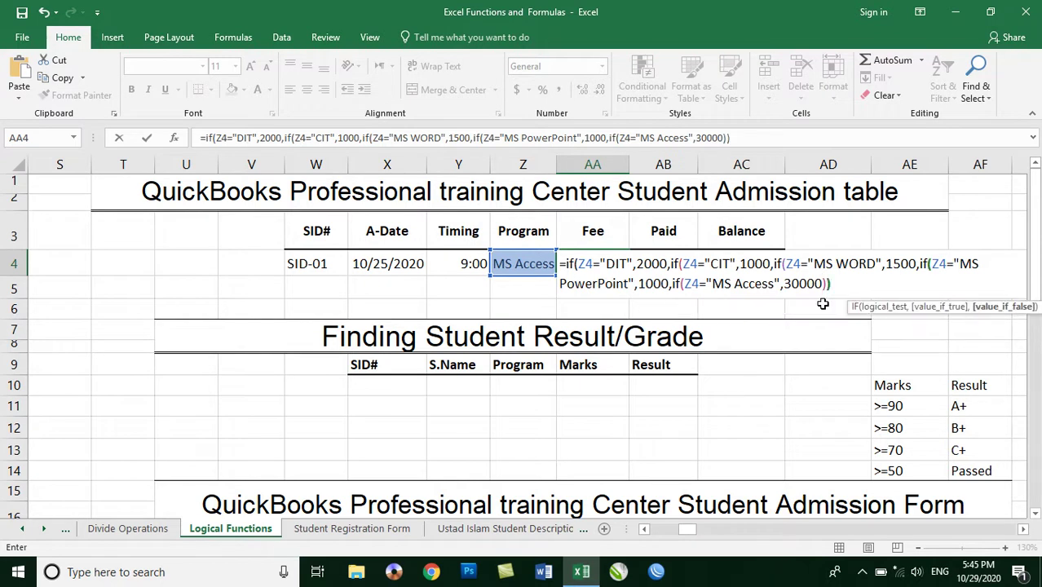
type("))")
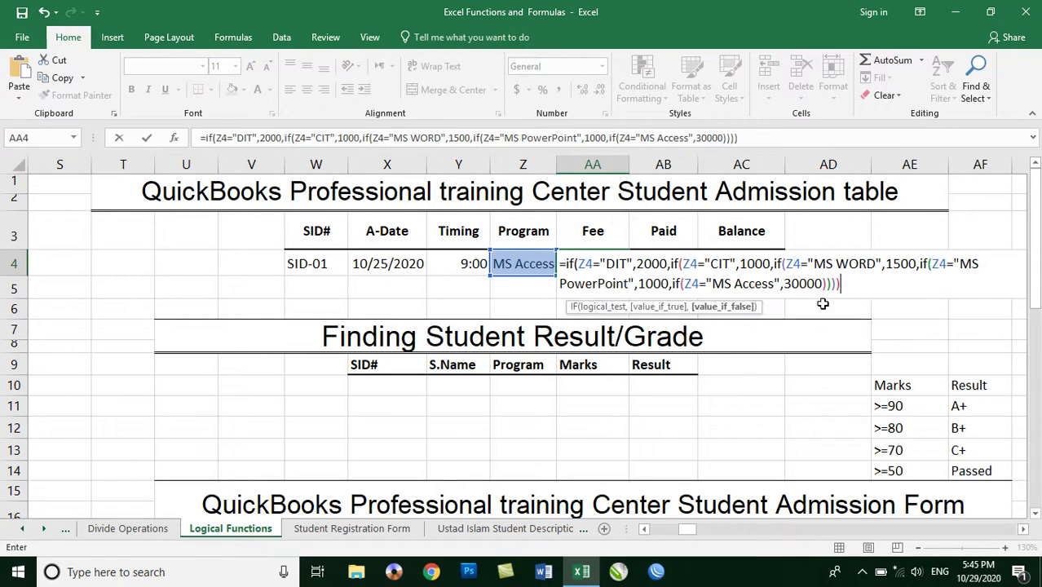
type(")")
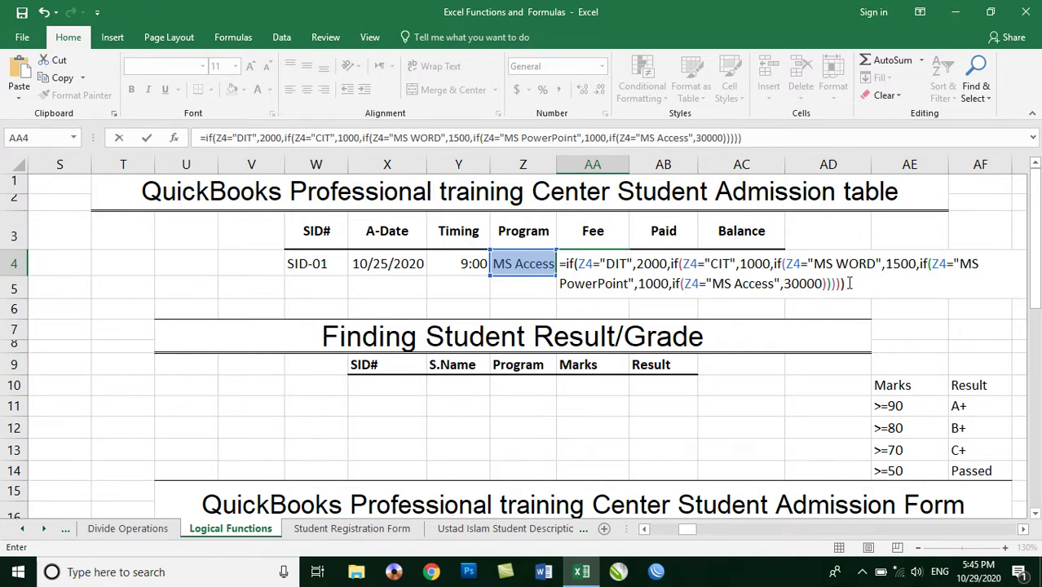
key("Return")
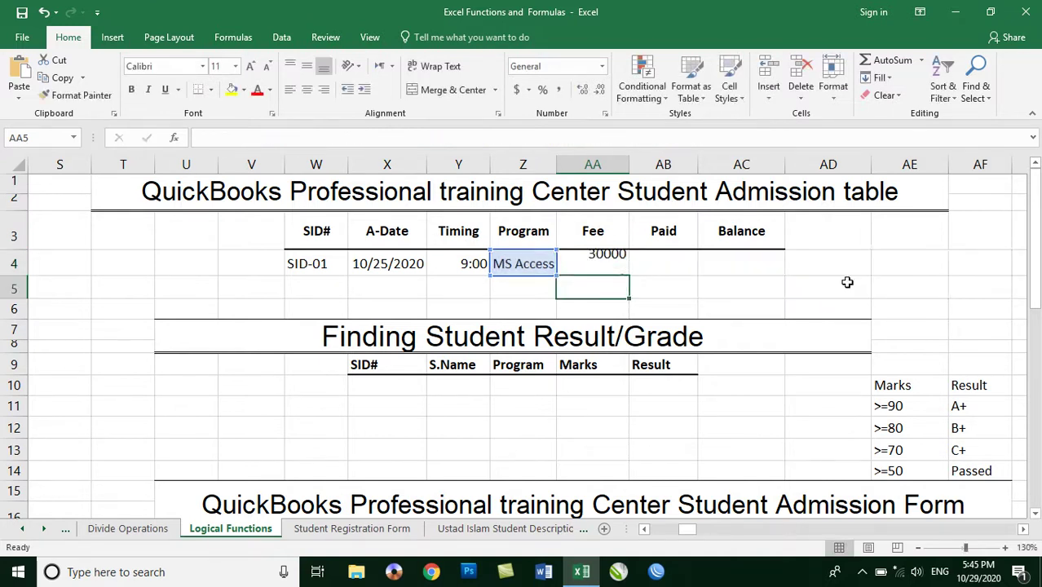
Correct the MS Access fee in the AA4 formula to 3000
left_click(523, 263)
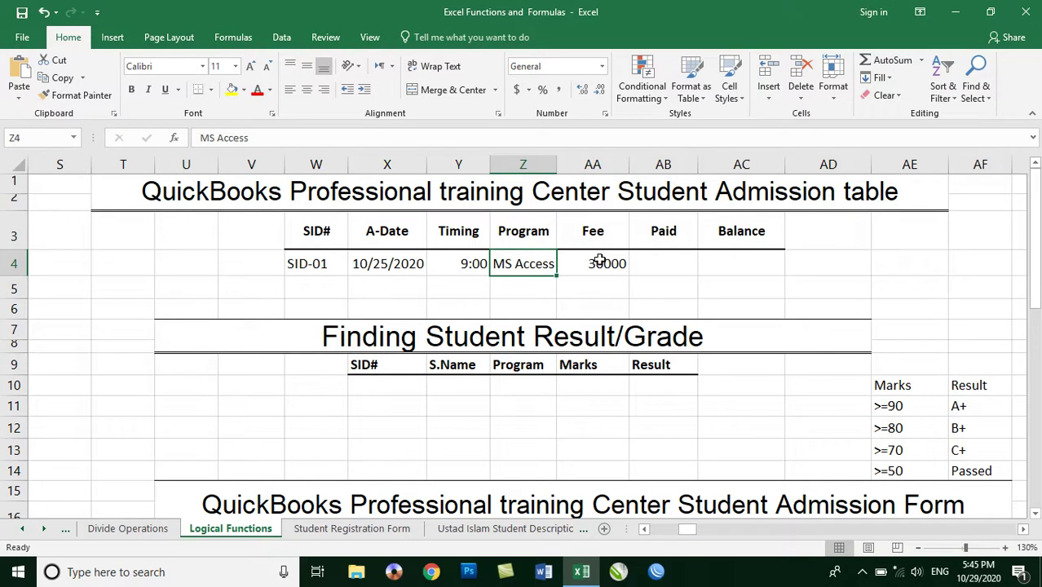
double_click(602, 262)
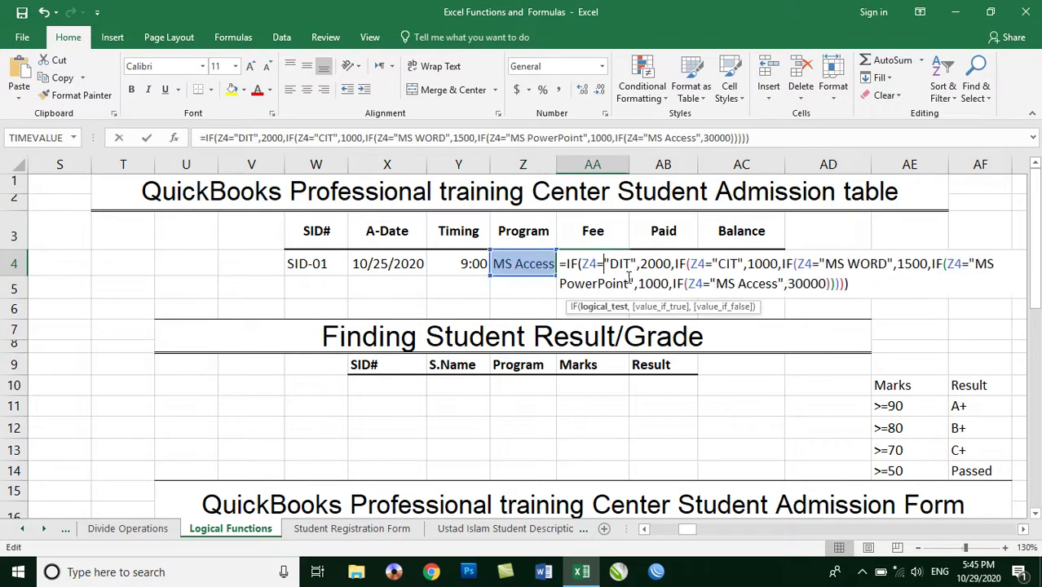
left_click(809, 285)
key("BackSpace")
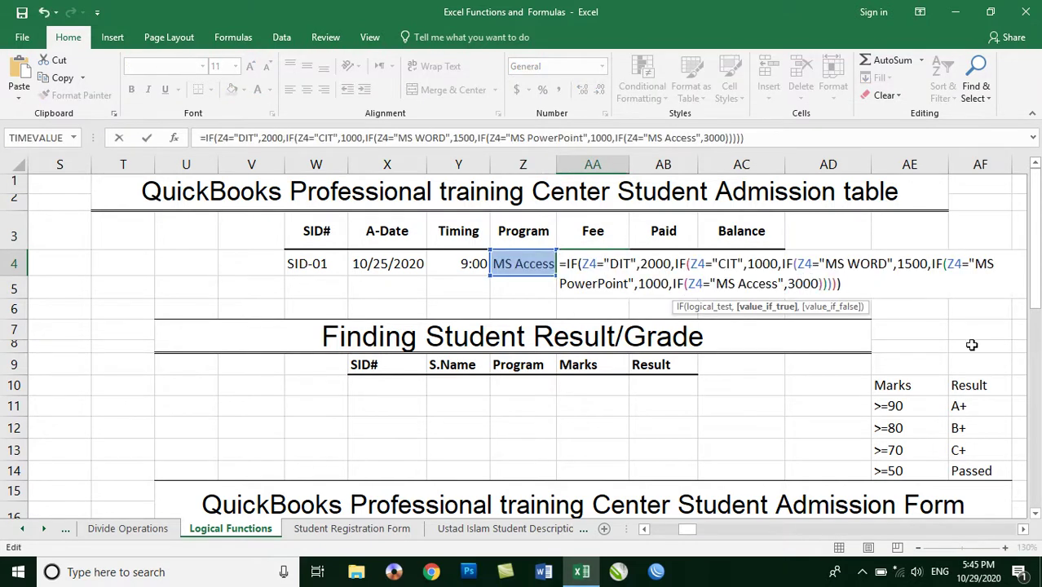
key("Return")
left_click(600, 264)
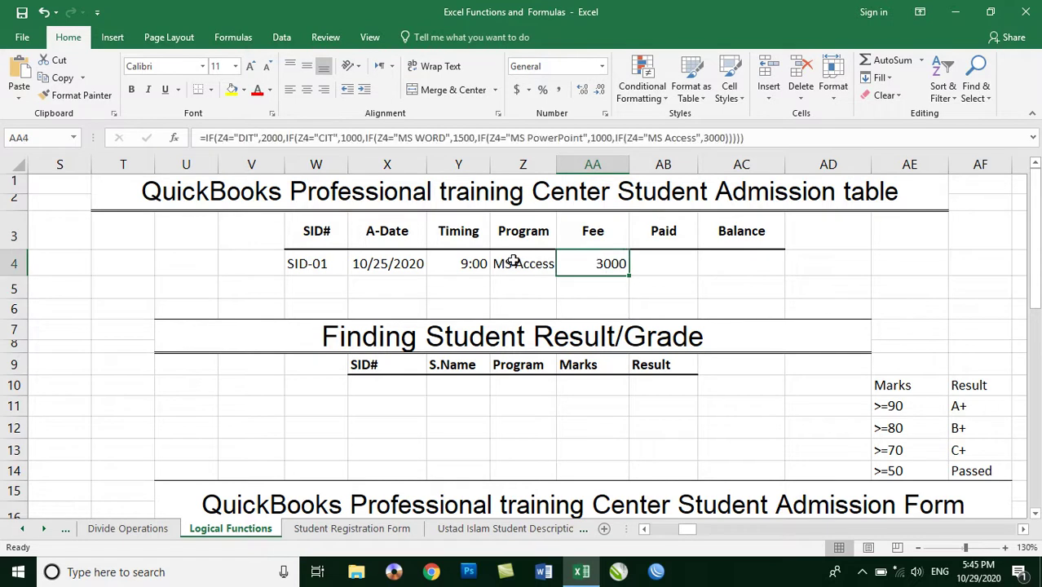
Test the Fee formula by entering MS WORD, DIT and CIT in turn as the program in cell Z4
left_click(513, 261)
type("MS ")
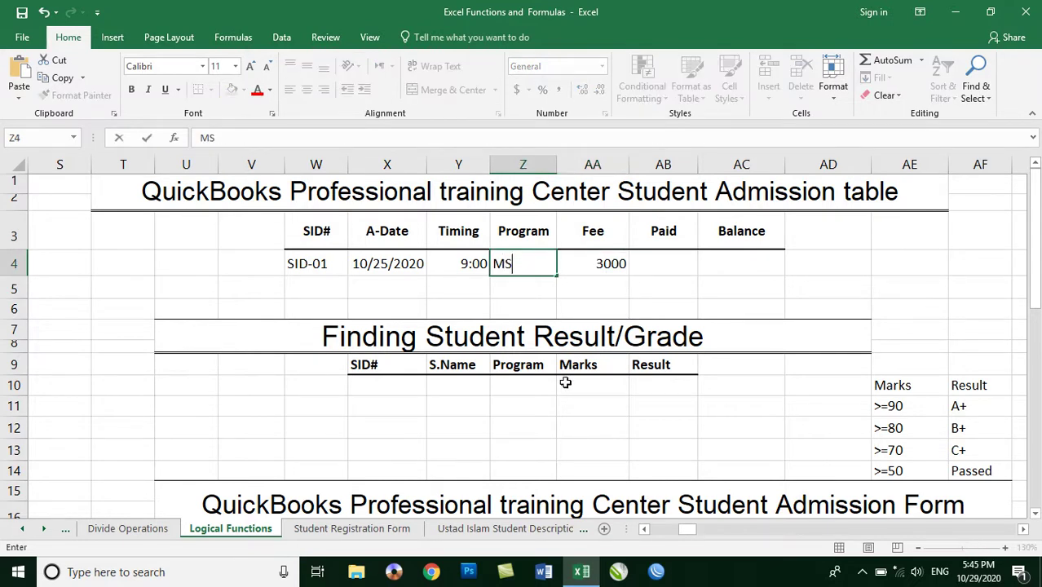
type("WORD")
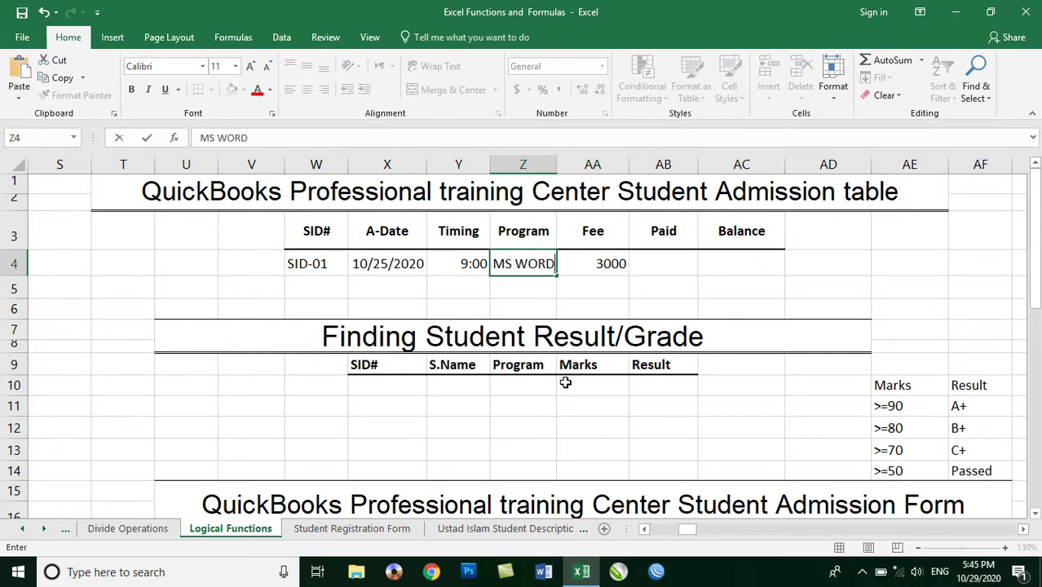
key("Return")
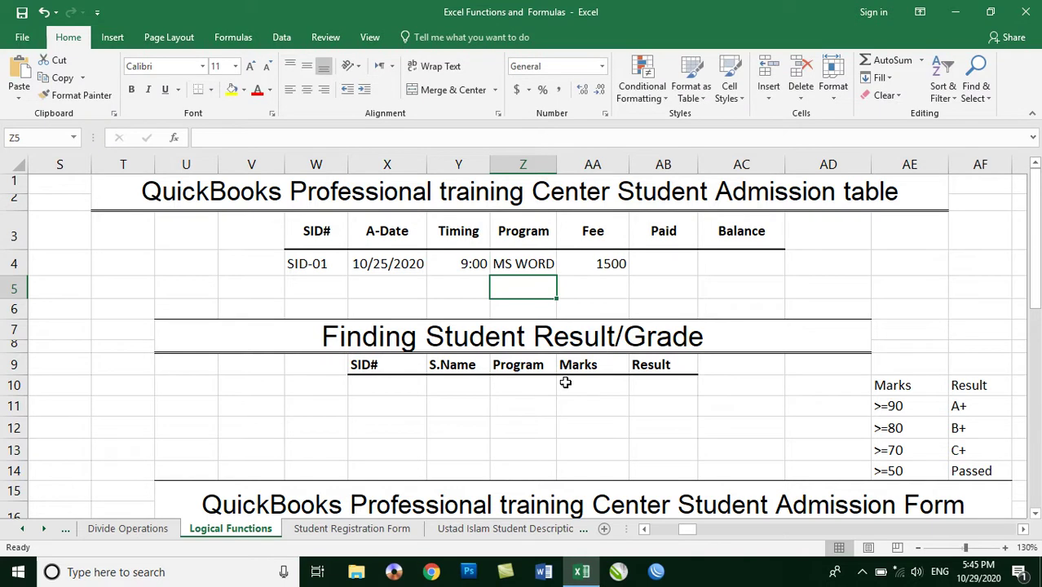
key("Up")
type("DIT")
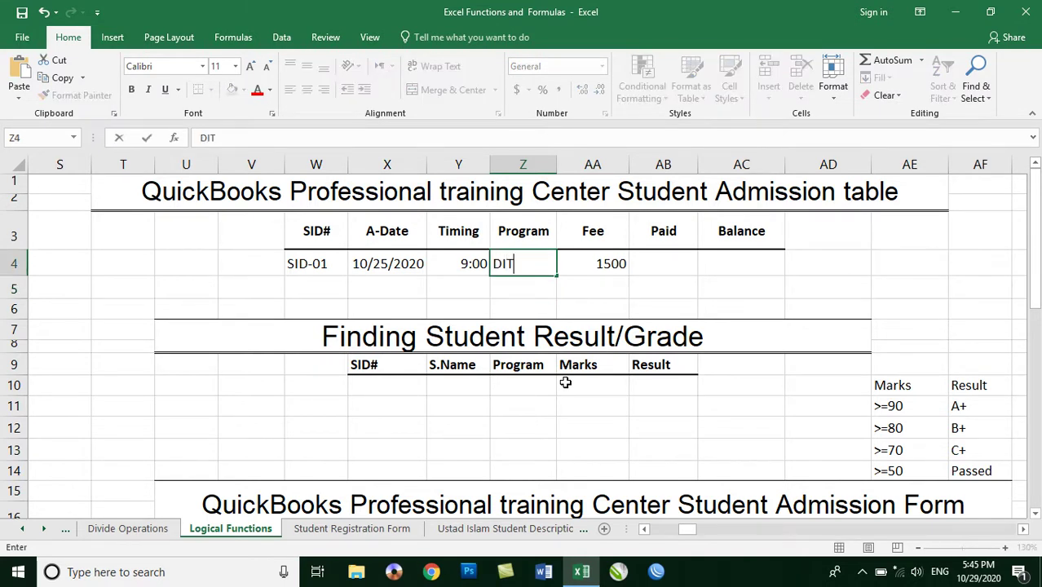
key("Return")
key("Up")
type("CIT")
key("Return")
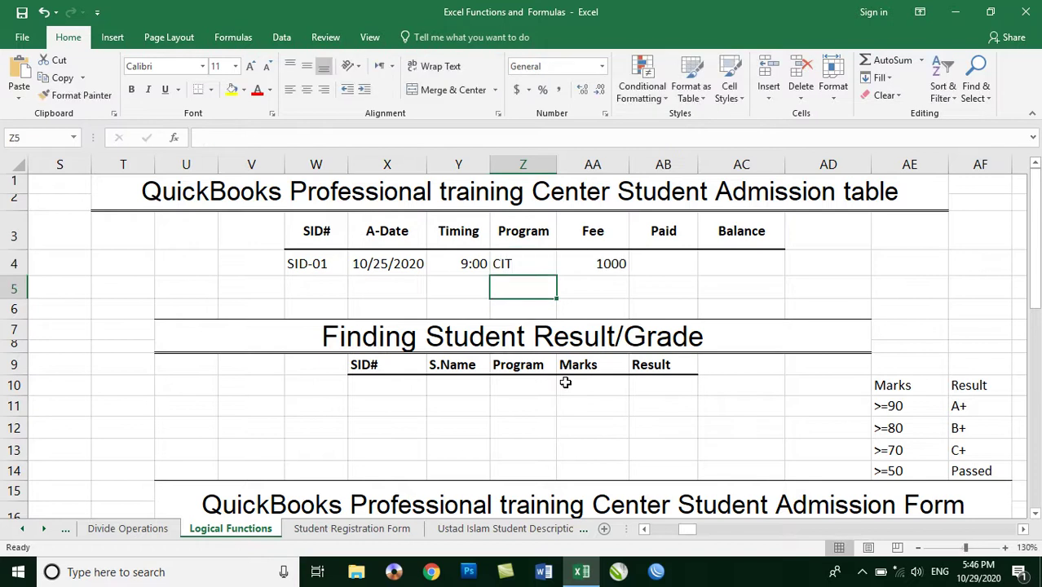
Clear the first student's SID#, date, timing and program from cells W4:Z4, keeping the Fee formula
key("Up")
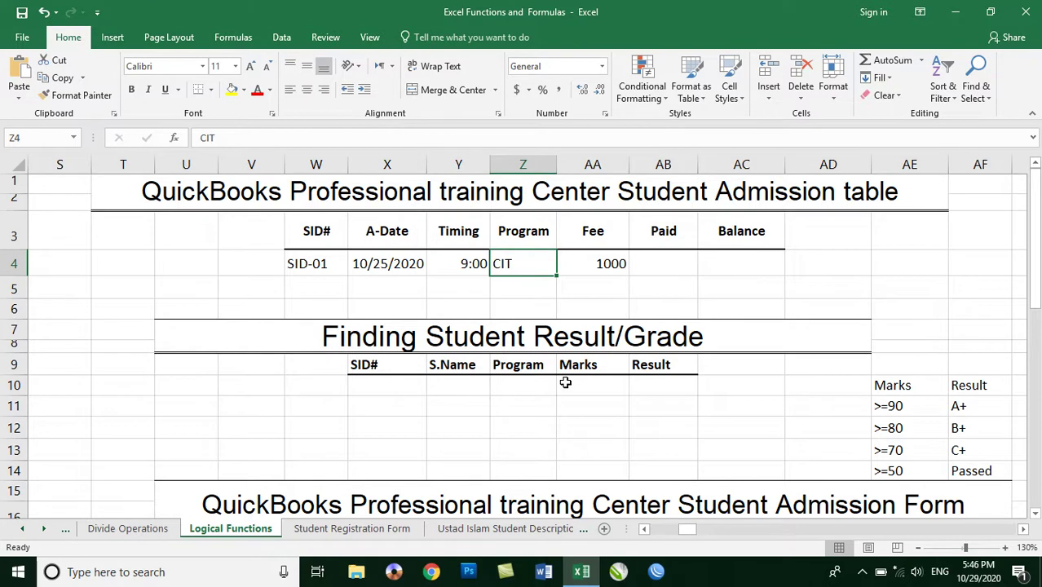
key("shift+Left")
key("shift+Left")
key("shift+Left")
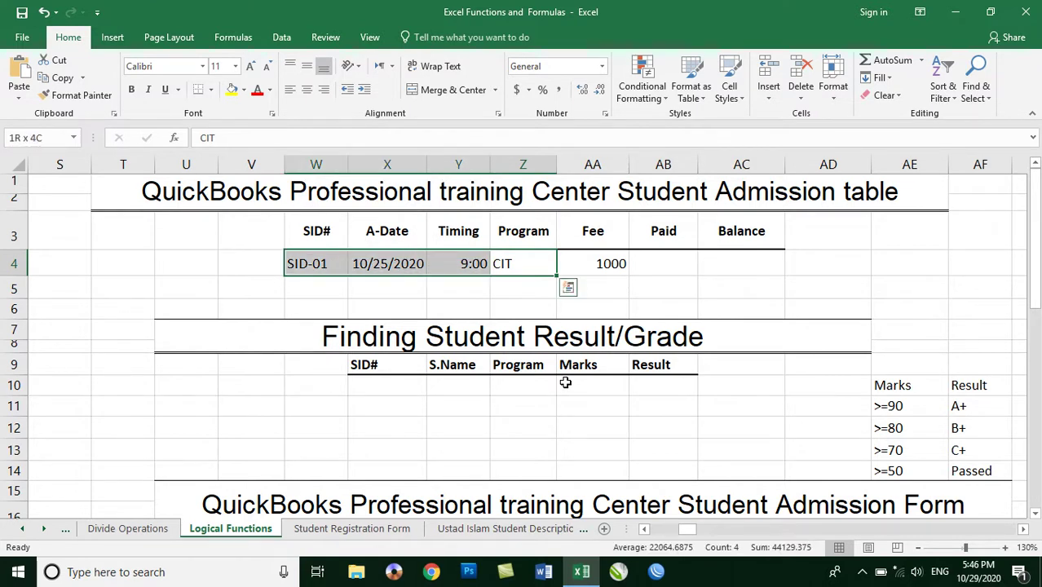
key("Delete")
key("Right")
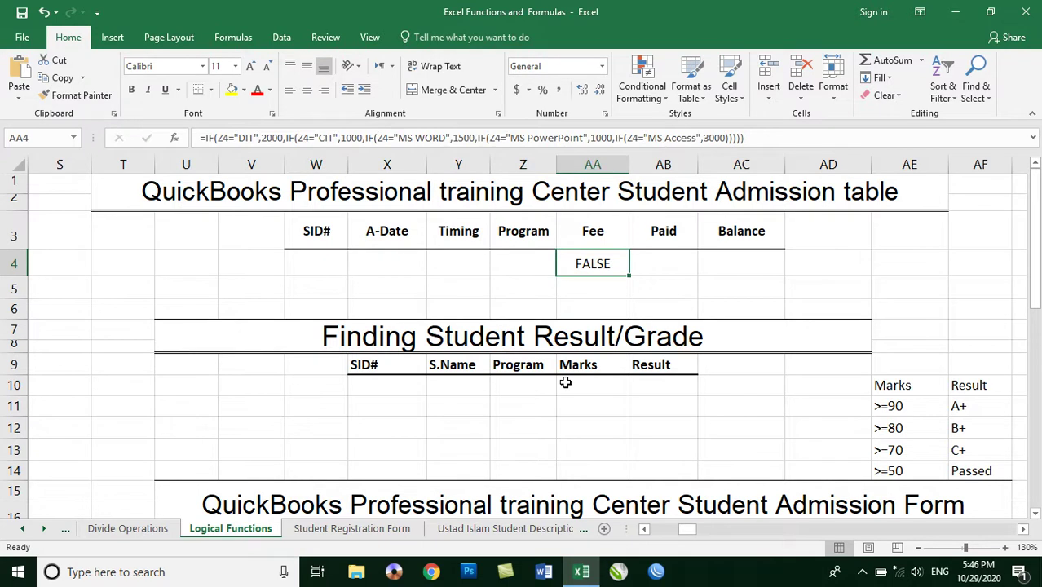
Add 0 as the value-if-false of the innermost MS Access IF in the Fee formula in AA4
double_click(593, 264)
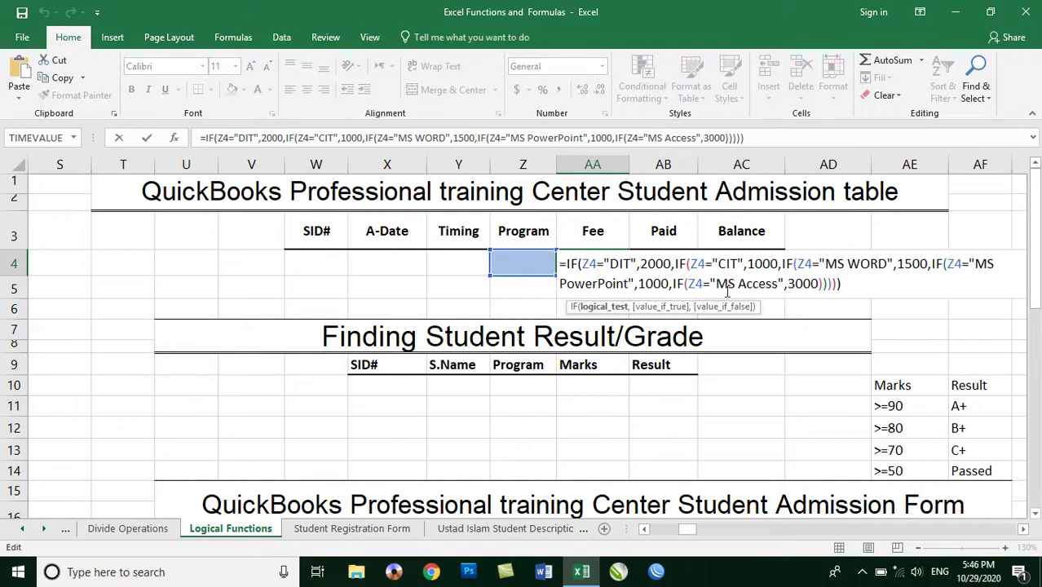
left_click_drag(819, 285, 695, 287)
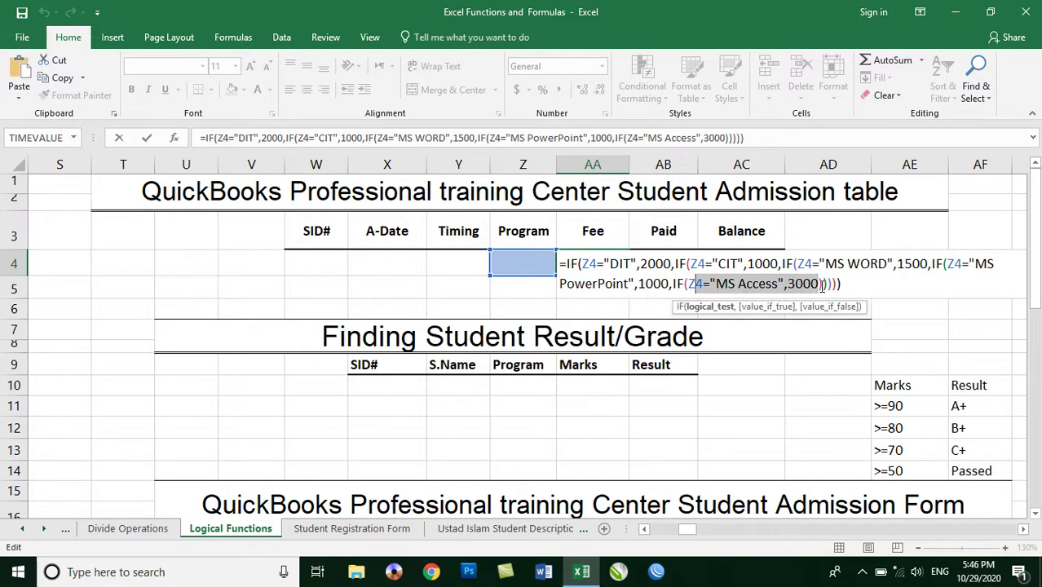
left_click(819, 284)
type(",")
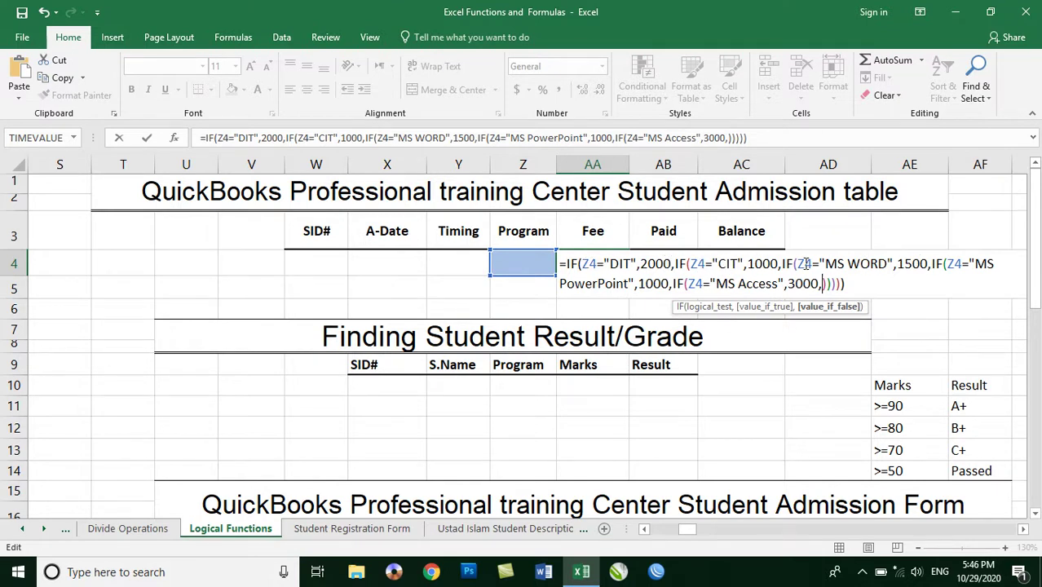
type("0")
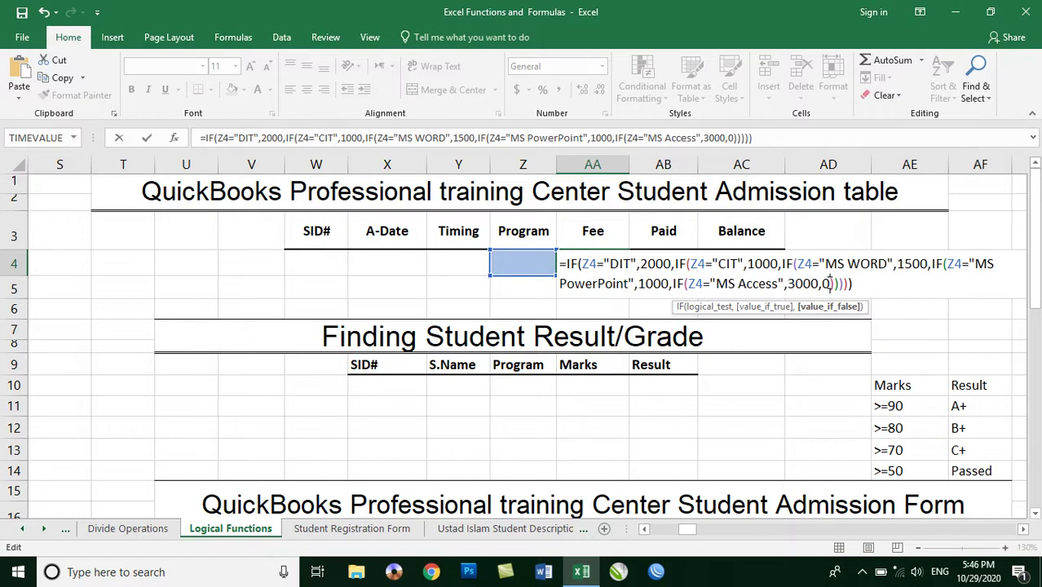
key("Return")
left_click(509, 263)
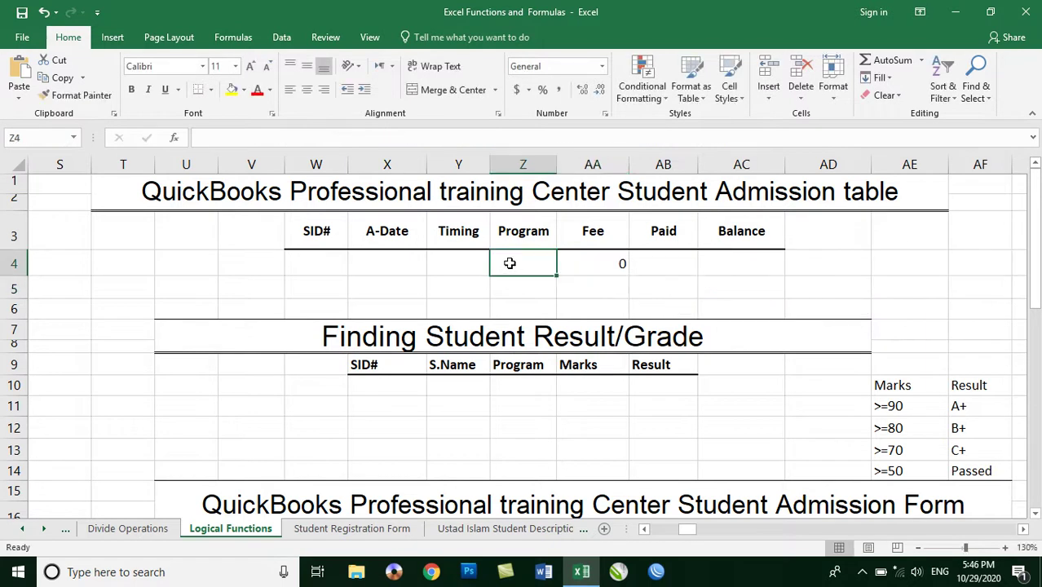
left_click(594, 267)
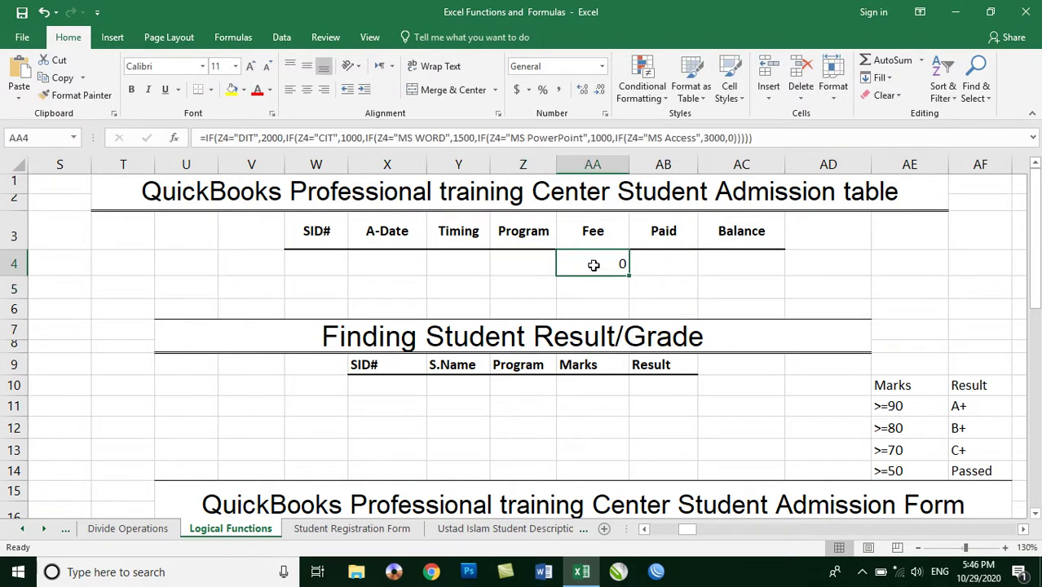
Enter the date 10/10/2020 and the timing 10:00 AM for the first student in cells X4 and Y4
left_click(340, 265)
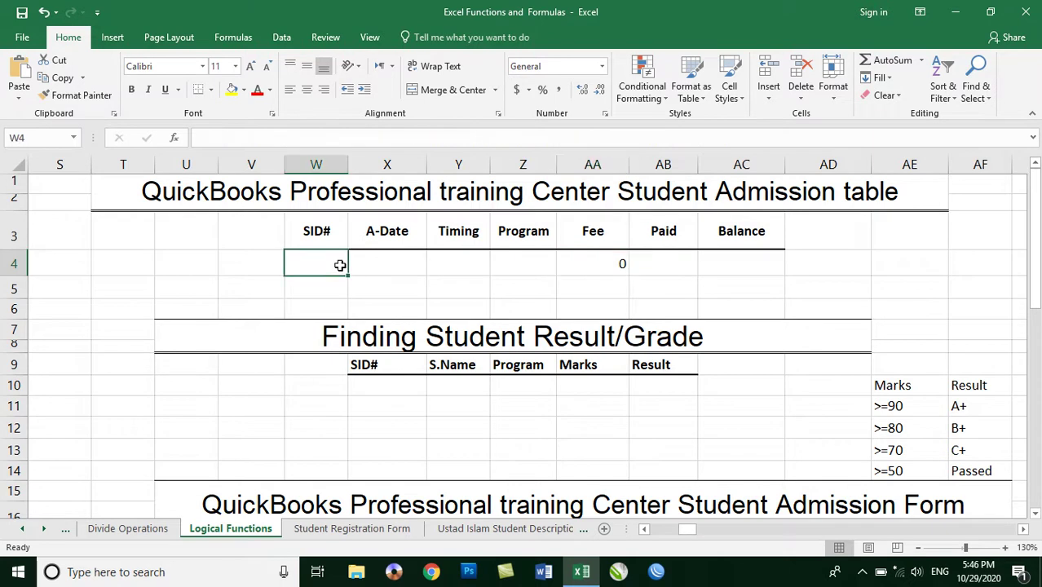
key("Tab")
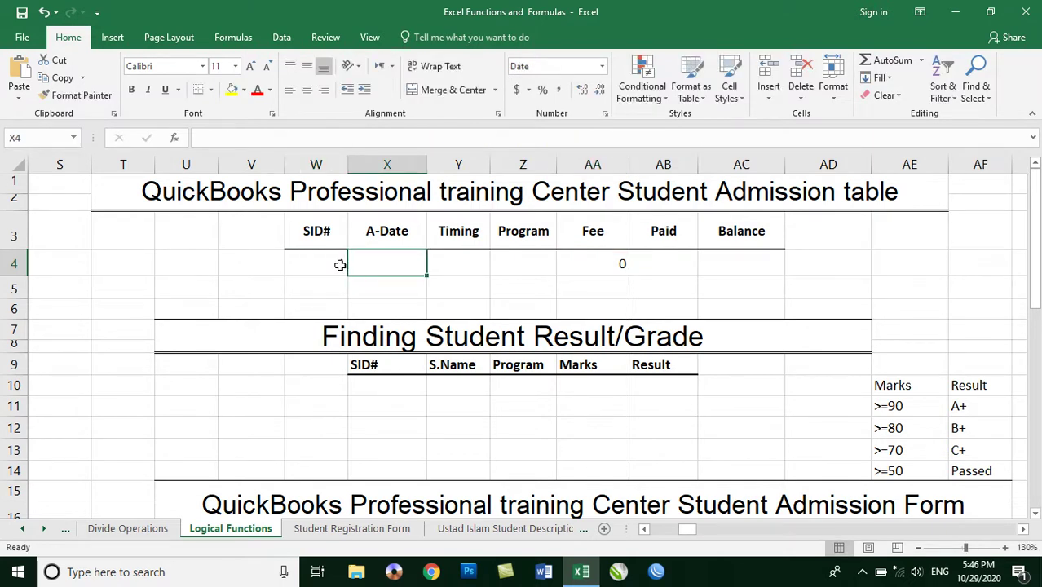
type("10/10/")
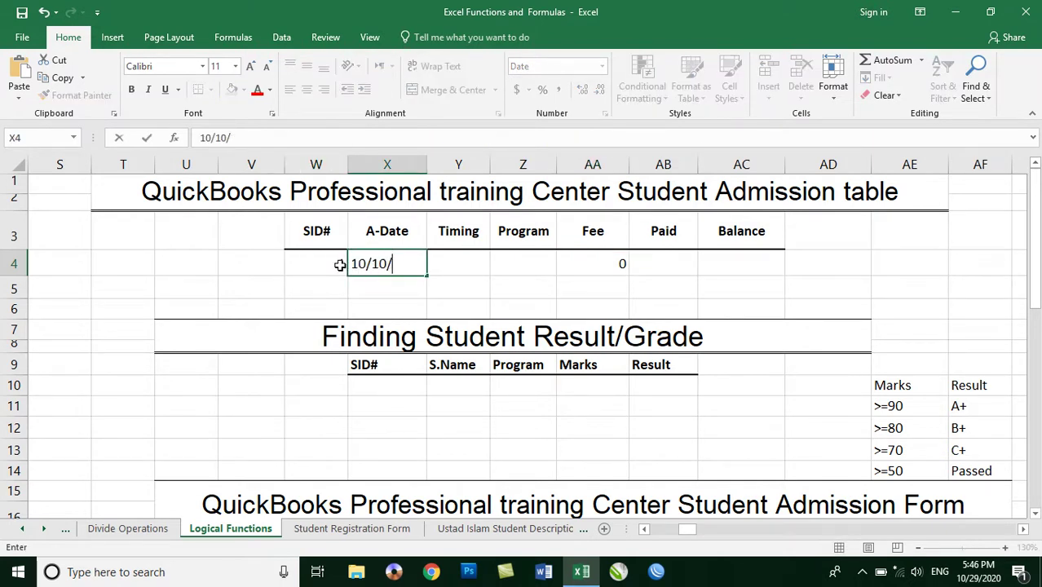
type("2020")
key("Tab")
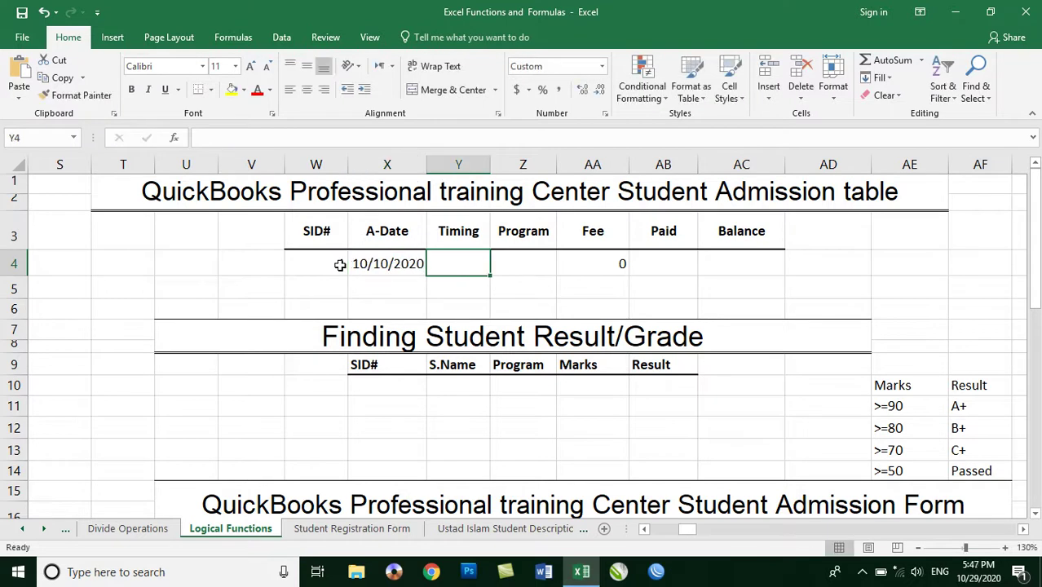
type("10:00 ")
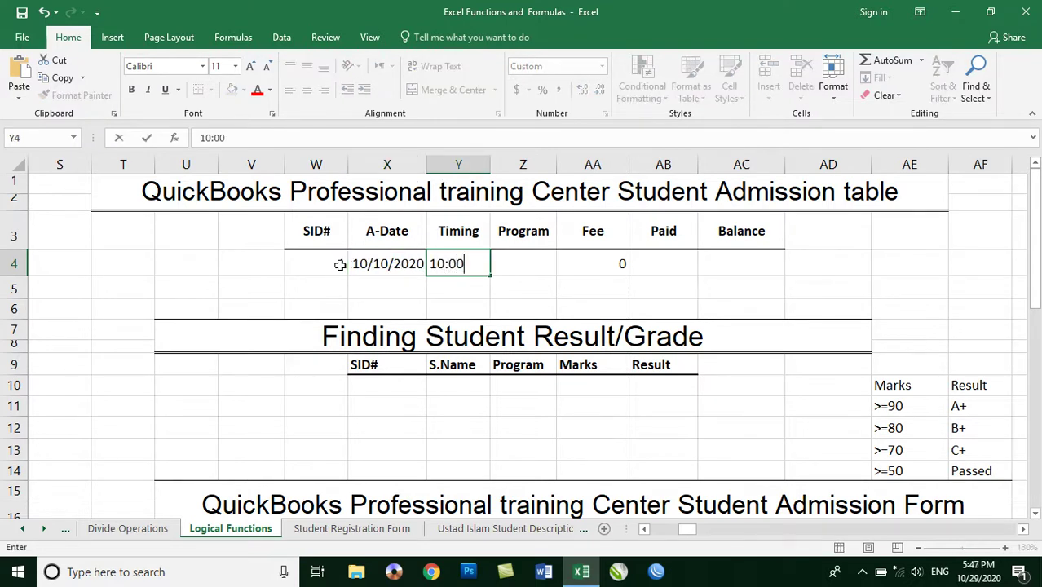
type("AM")
key("Tab")
Test the Fee formula with DIT as the program in cell Z4, and clear that program cell again
type("DIT")
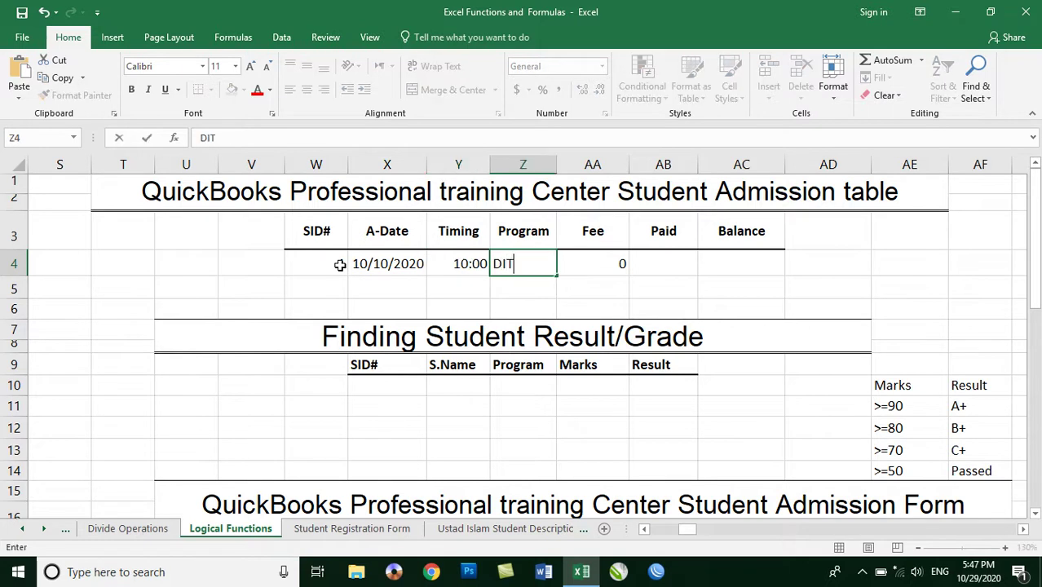
key("Tab")
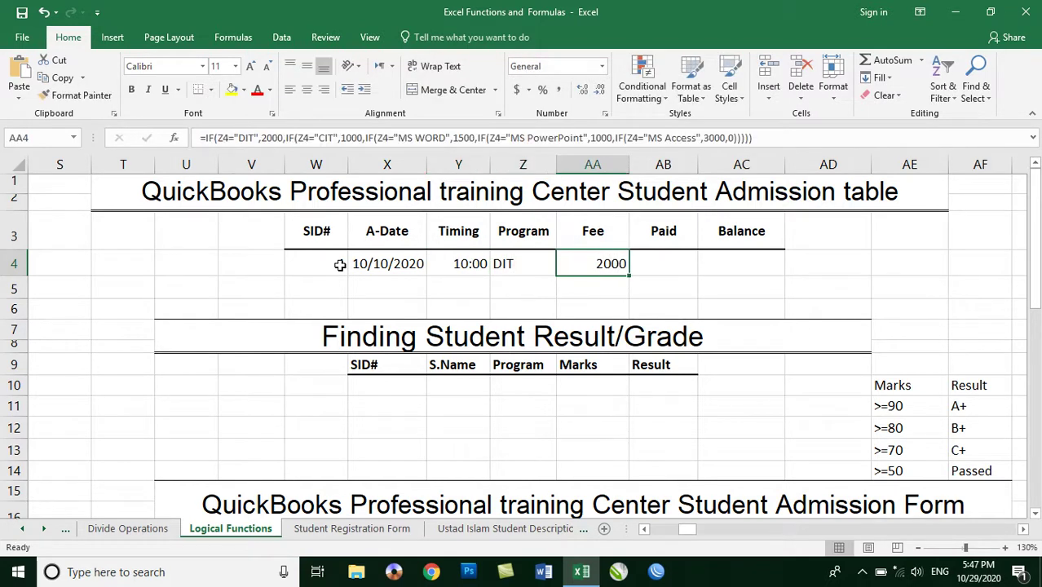
key("Left")
key("Delete")
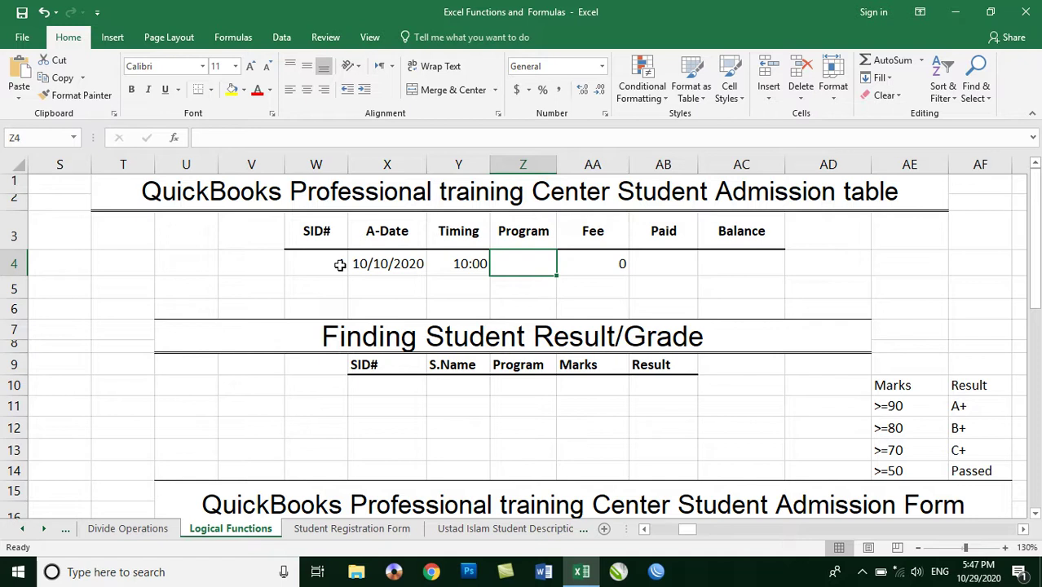
Review the nested IF formula in the first student's Fee cell AA4 without changing it
left_click(607, 263)
double_click(607, 263)
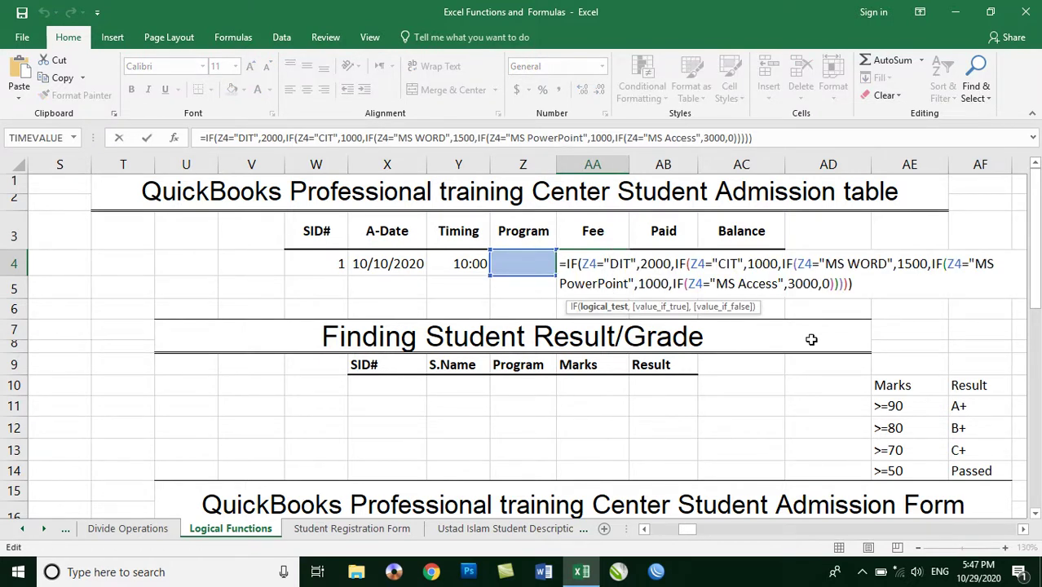
key("Return")
key("Up")
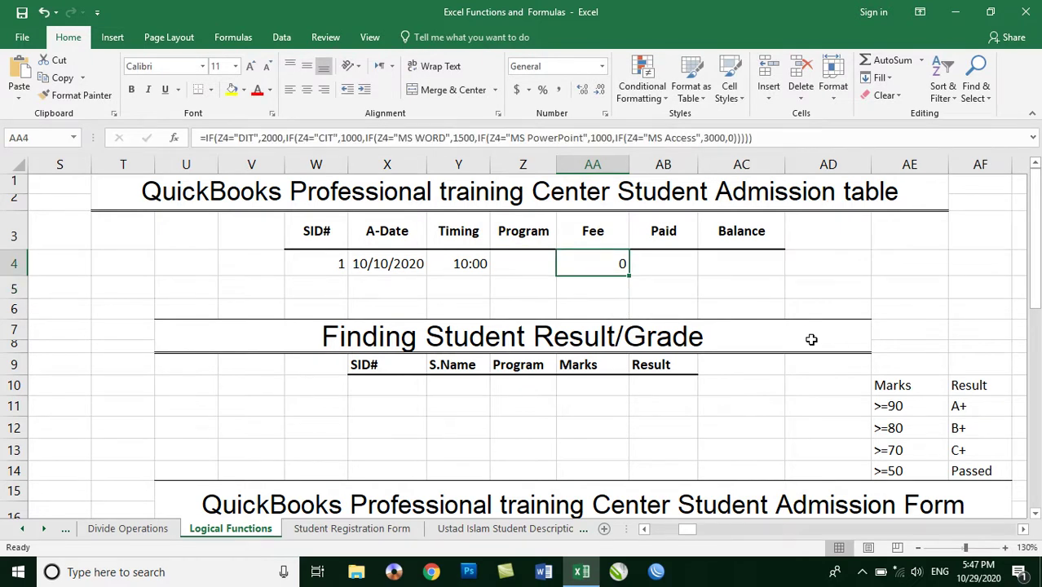
key("Left")
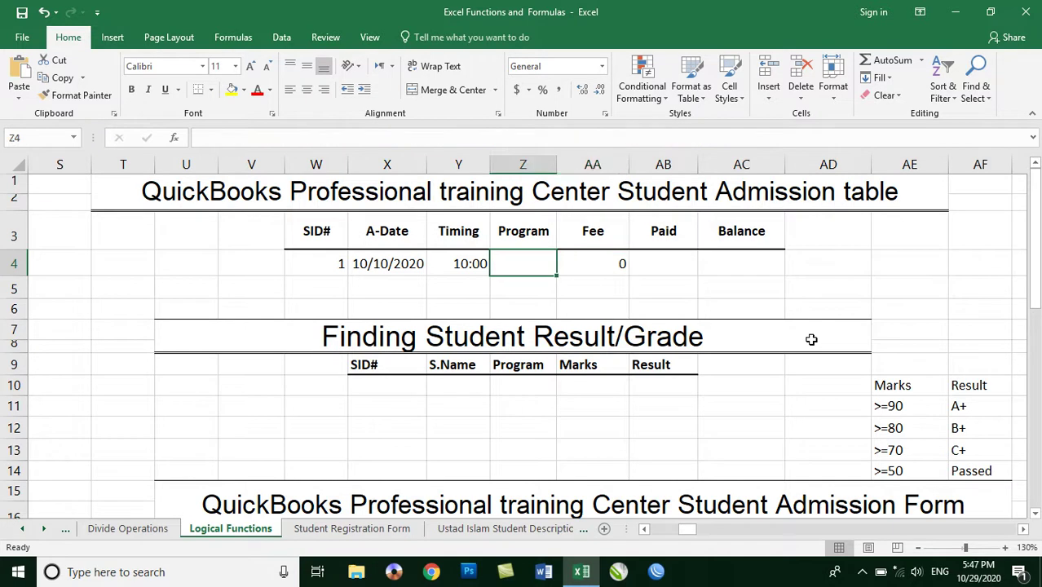
key("Right")
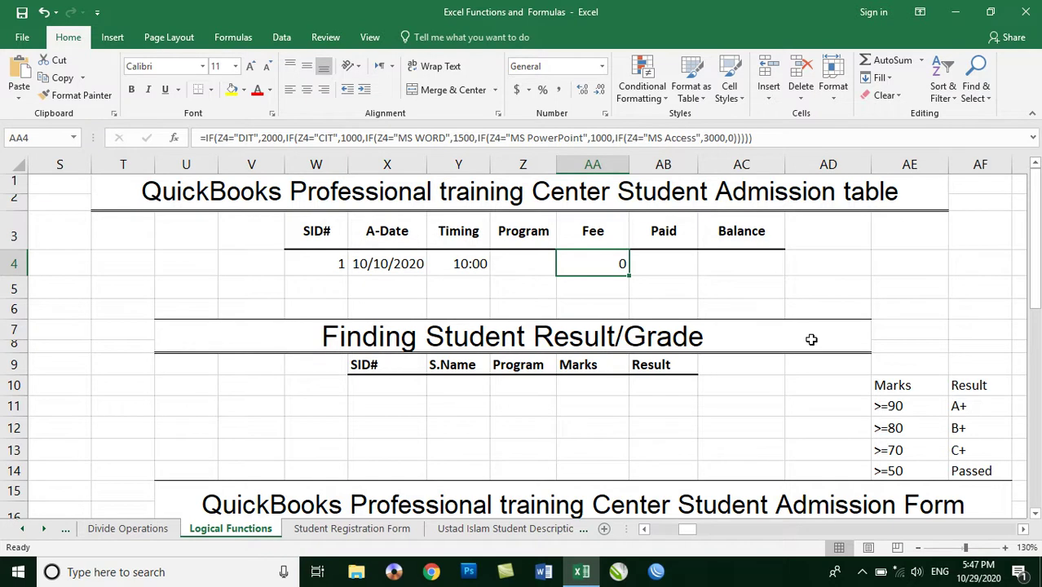
Enter DIT as the first student's program in Z4 and 1500 as the paid amount in AB4
key("Left")
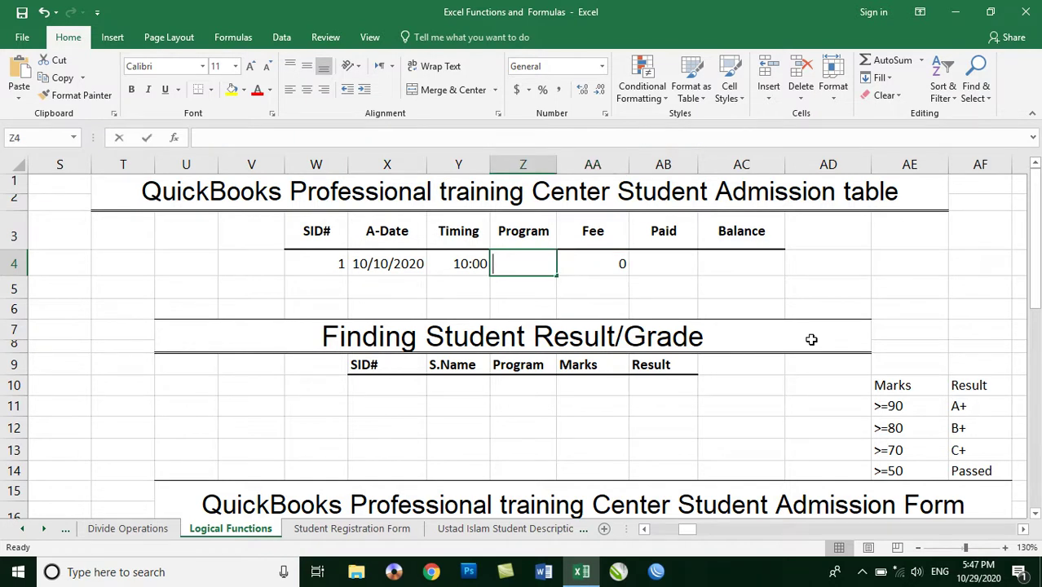
type("DIT")
key("Right")
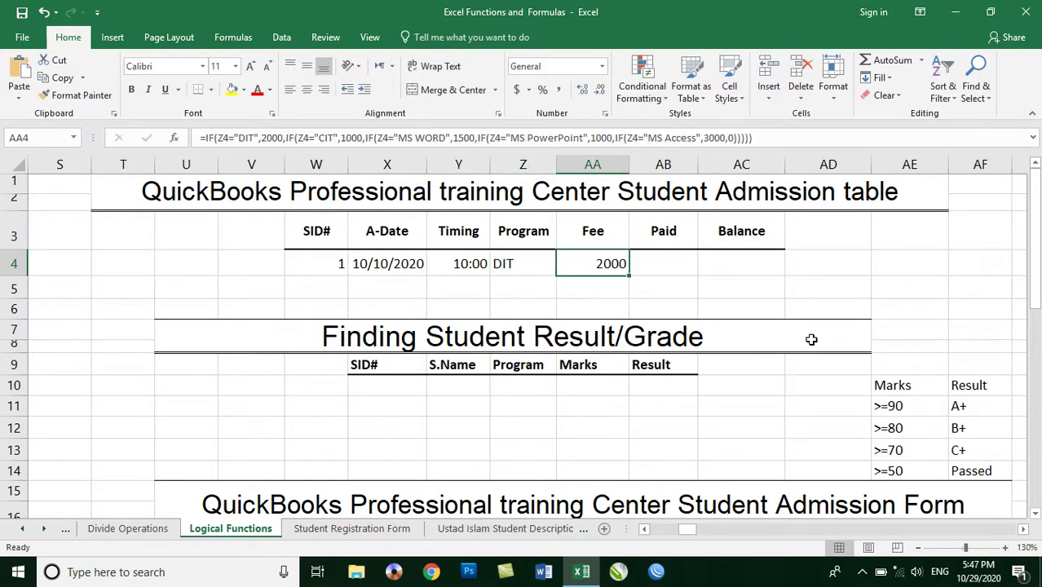
key("Right")
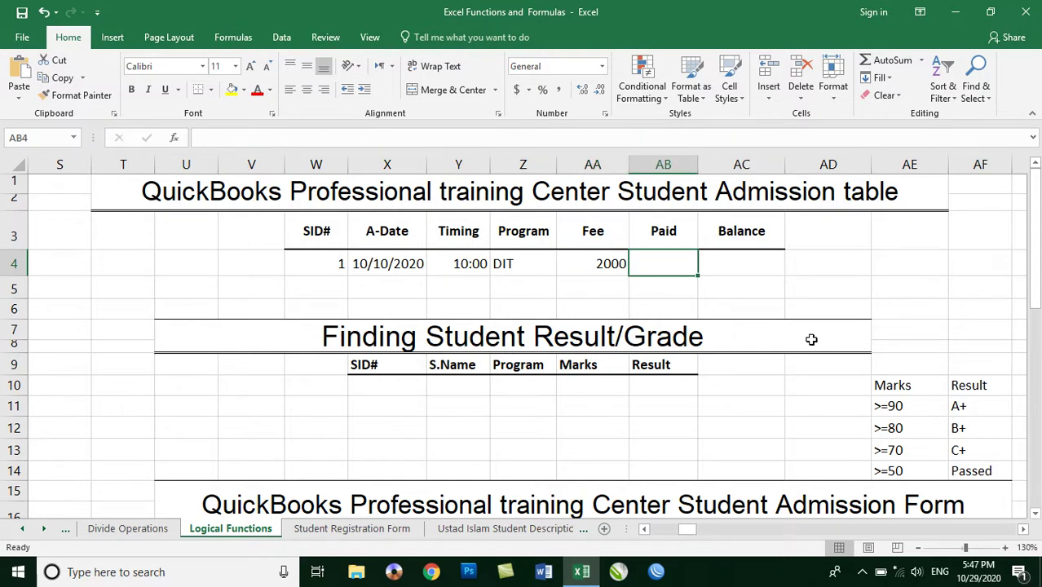
type("1500")
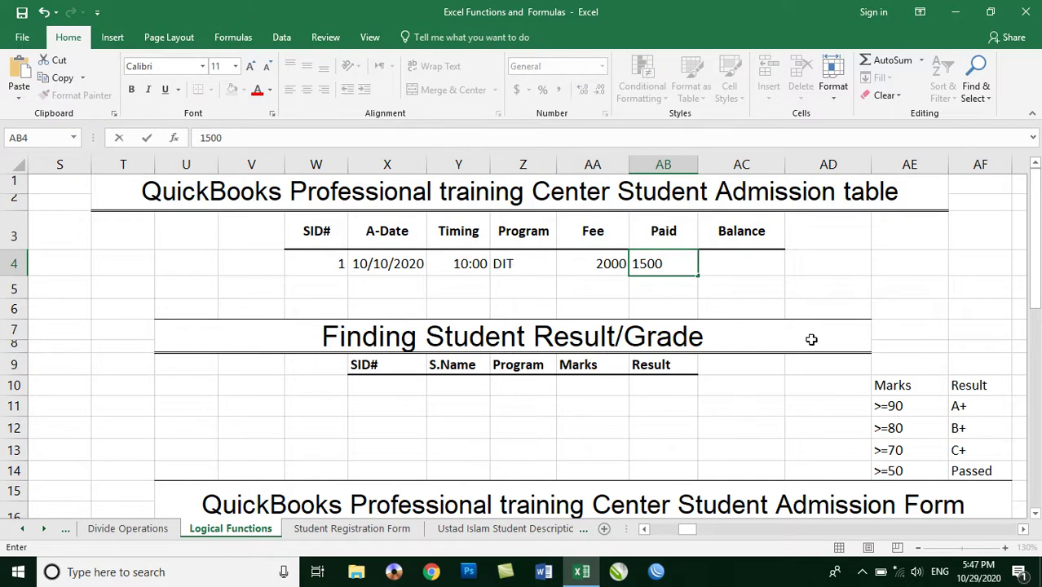
key("Right")
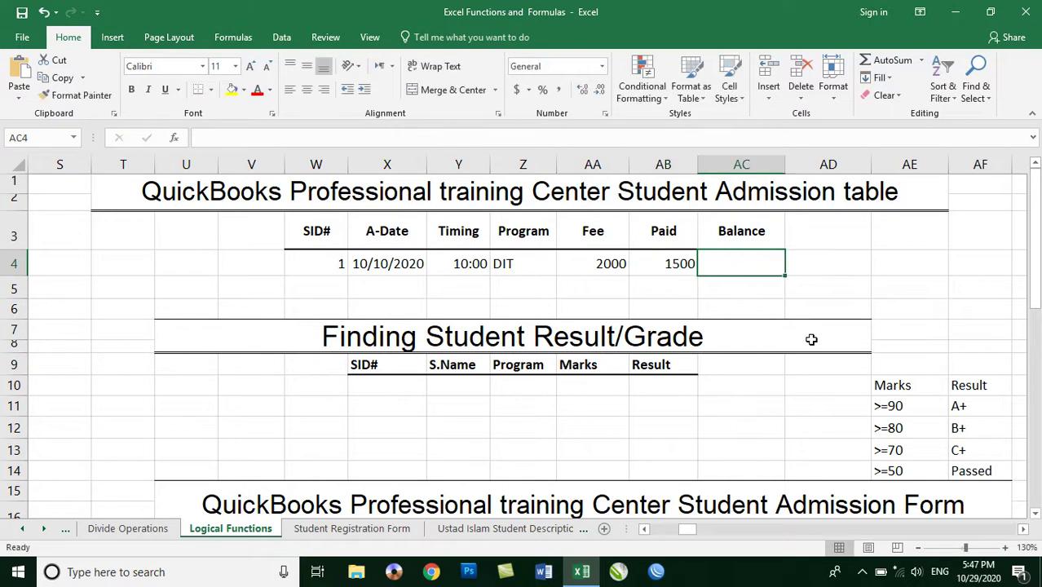
Calculate the first student's balance in AC4 as fee minus paid with the formula =AA4-AB4
type("=")
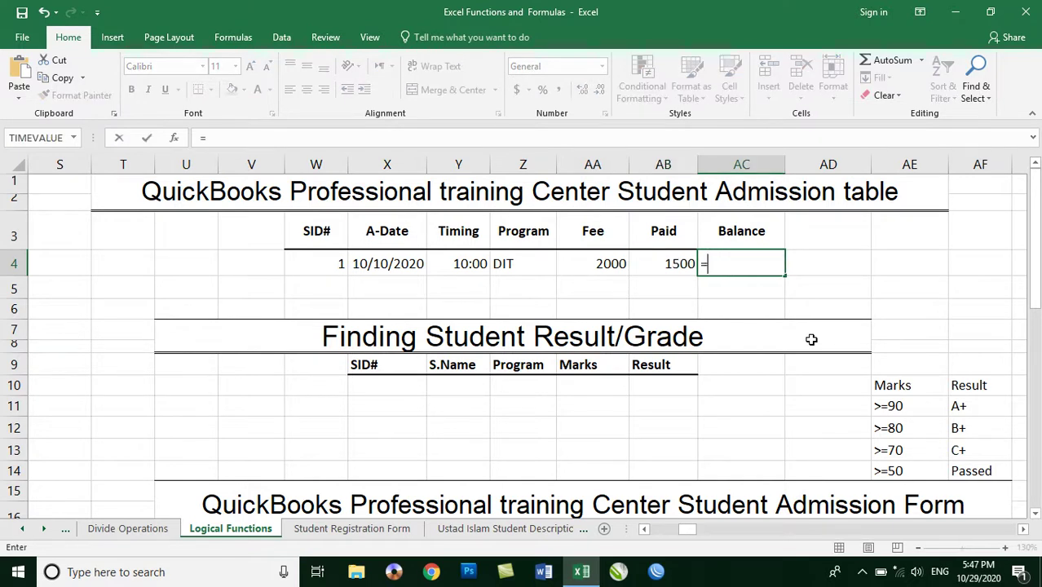
left_click(620, 264)
type("-")
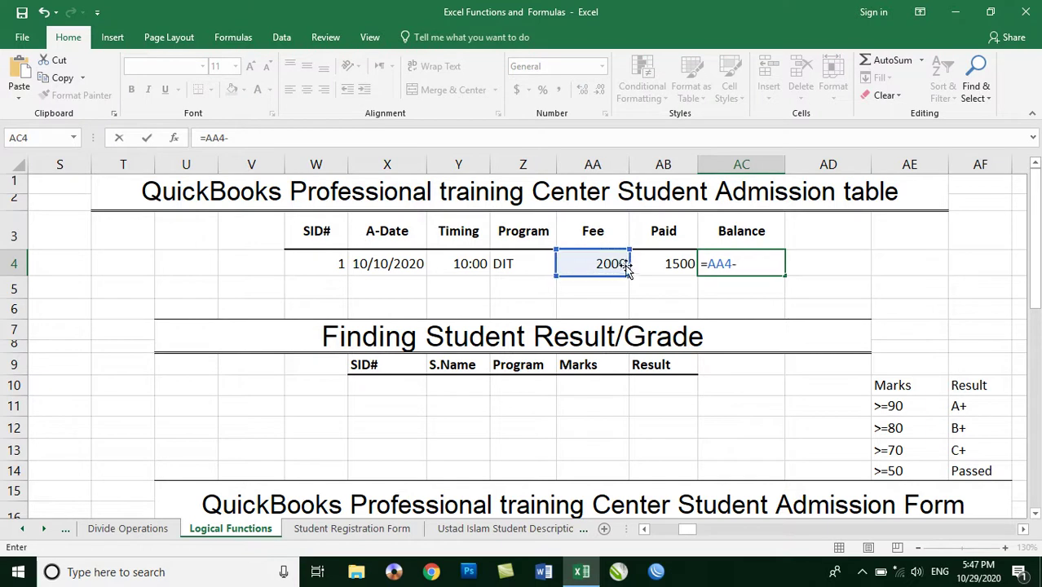
left_click(648, 265)
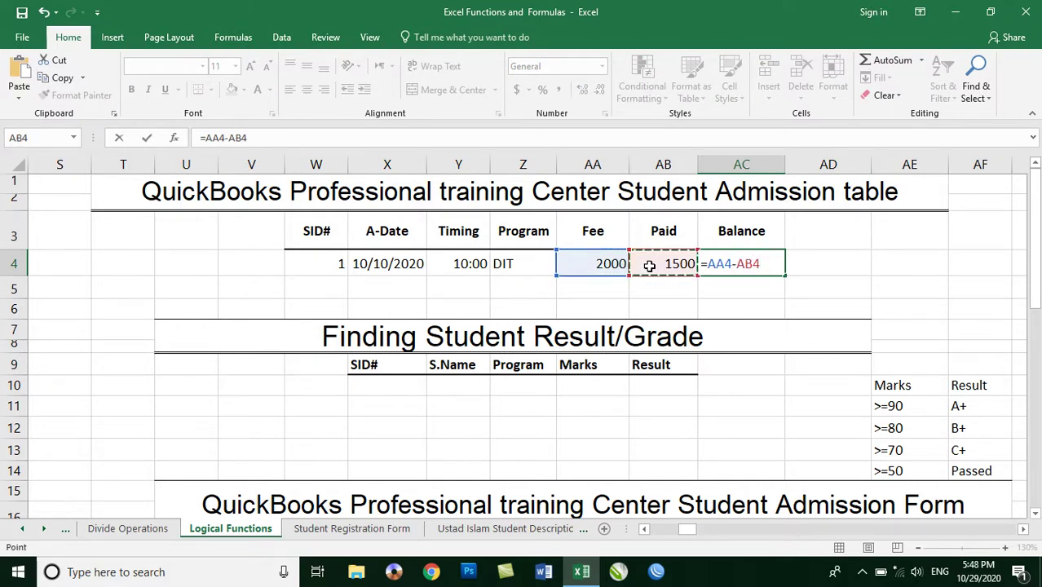
key("Return")
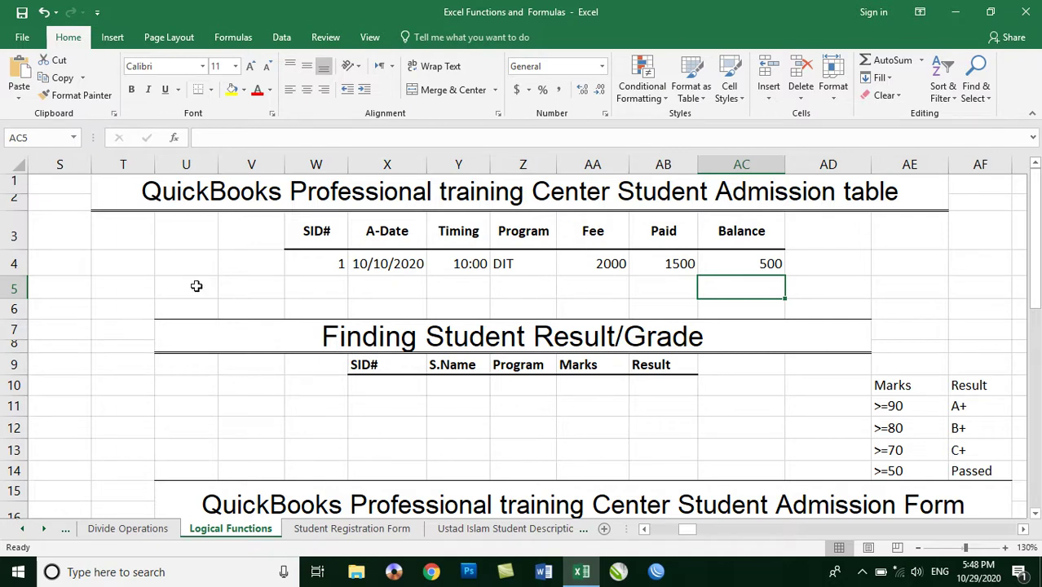
Fill the Fee formula from AA4 down through AA6
left_click(607, 262)
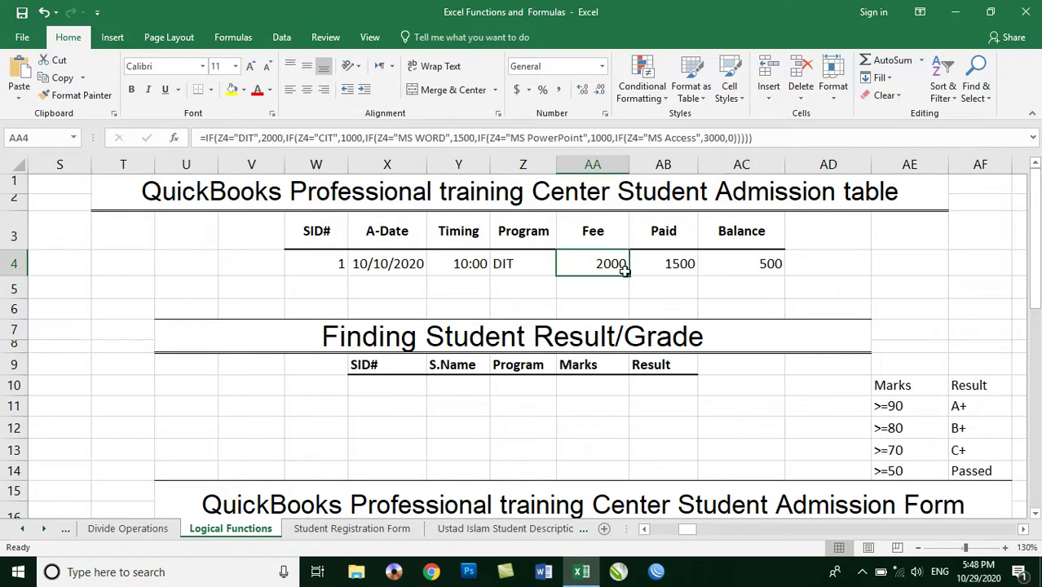
left_click_drag(629, 277, 625, 310)
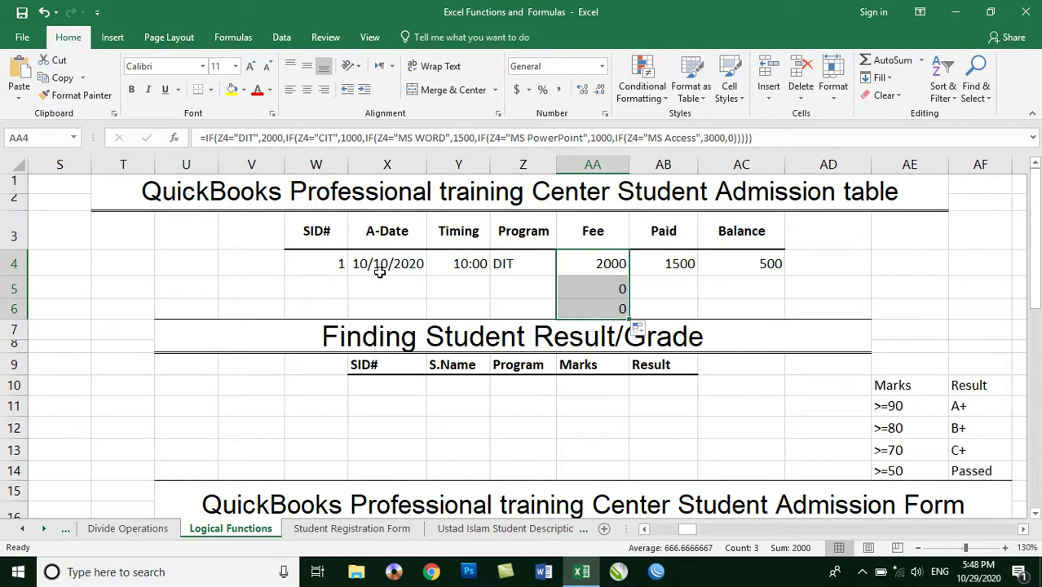
Enter 2 as the second student's SID# in W5 and copy the first student's admission date into X5
left_click(339, 287)
type("2")
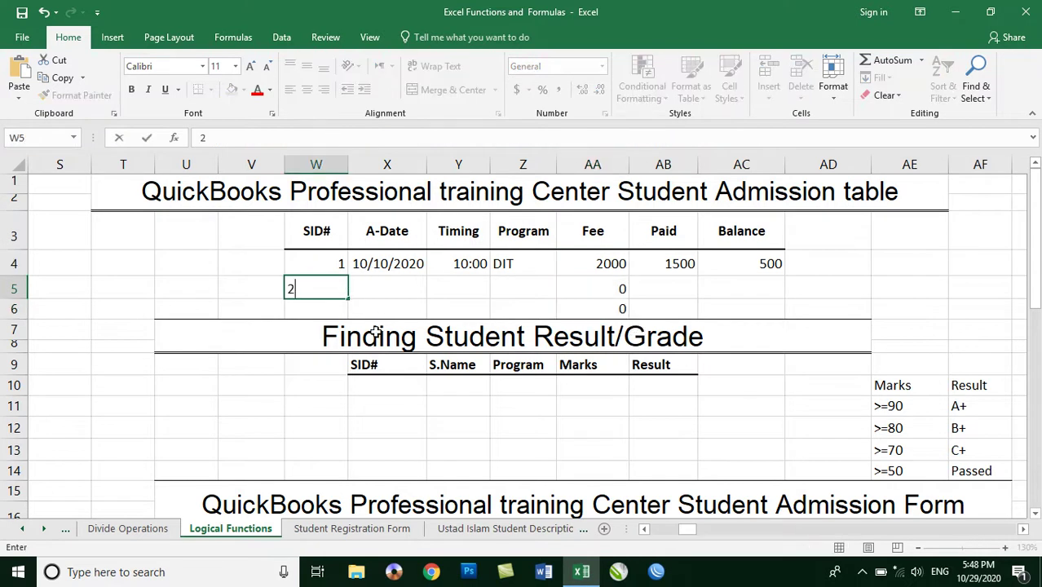
key("Tab")
key("Up")
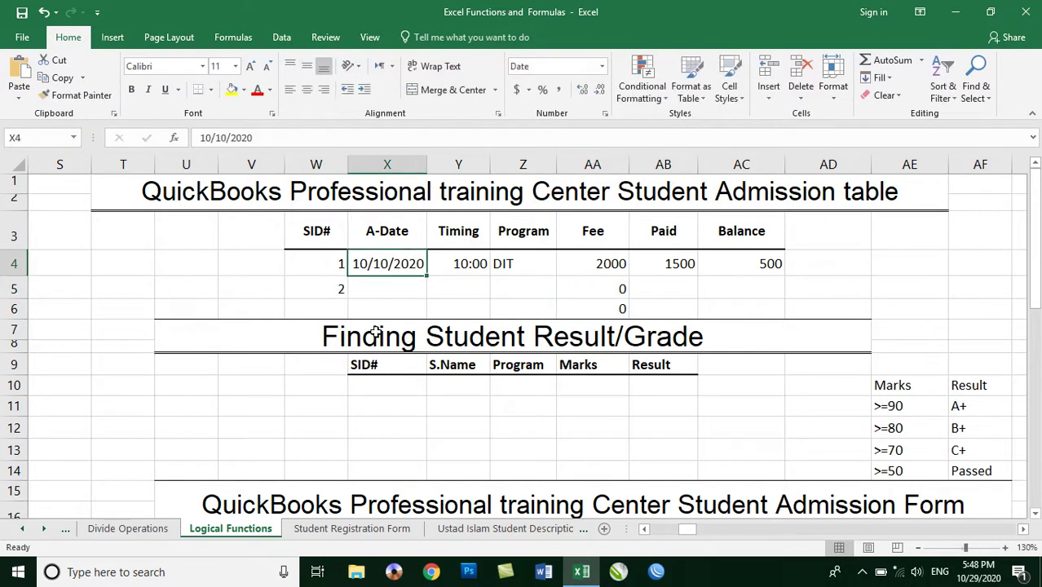
key("ctrl+c")
key("Down")
key("Return")
Copy the first student's timing and program from Y4:Z4 into the second student's cells Y5:Z5
key("Right")
key("Up")
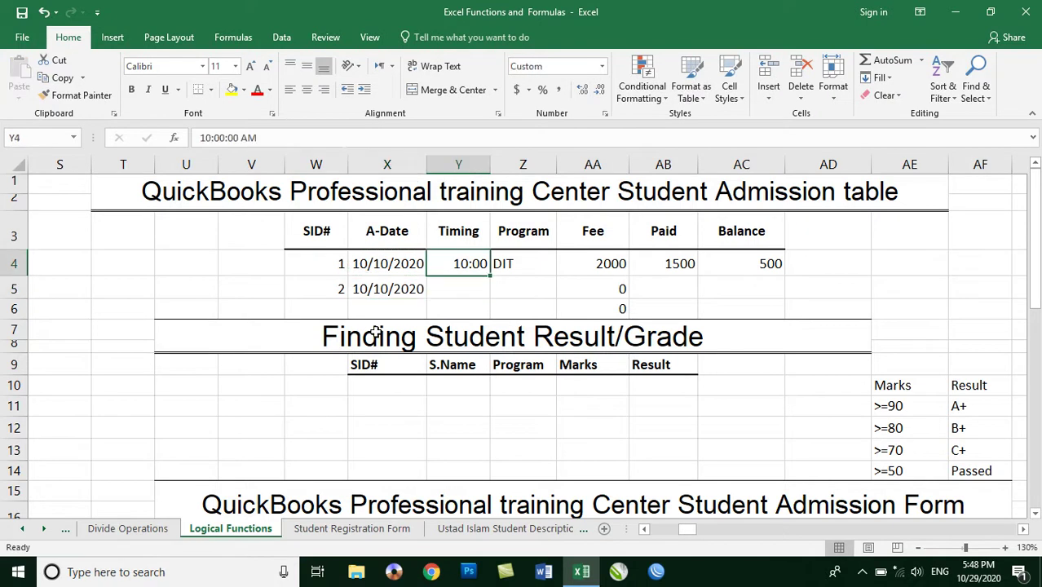
key("shift+Right")
key("shift+Down")
key("shift+Up")
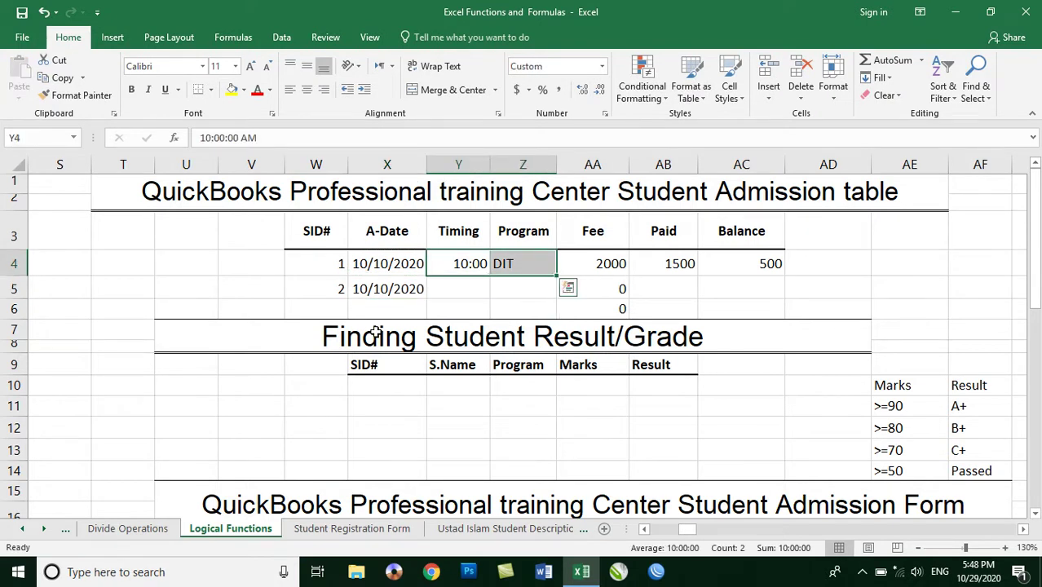
key("ctrl+c")
key("Down")
key("Left")
key("Right")
key("Return")
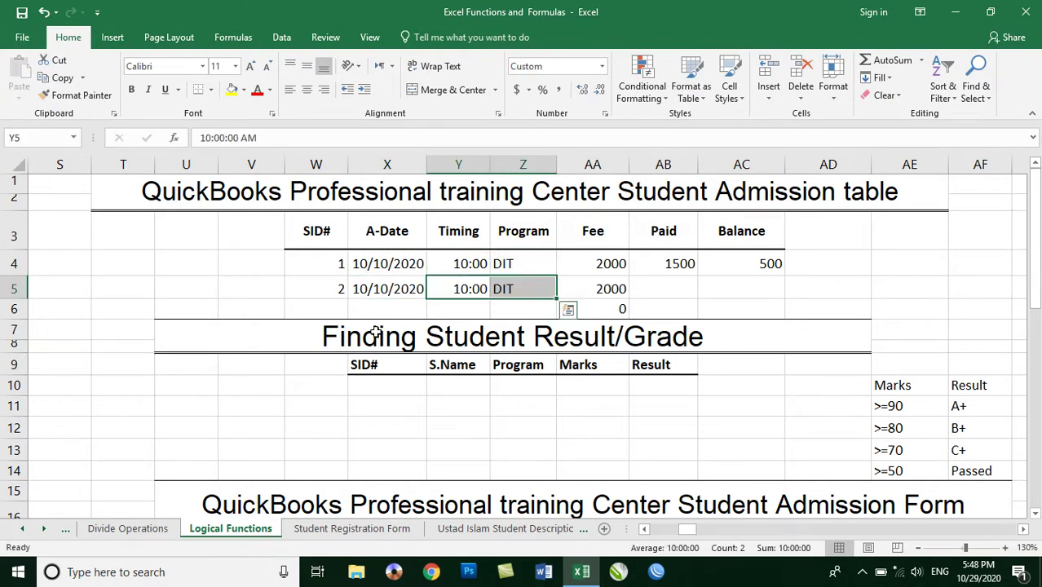
Change the second student's program in Z5 to CIT and enter 1000 as the paid amount in AB5
key("Right")
key("Right")
key("Right")
key("Left")
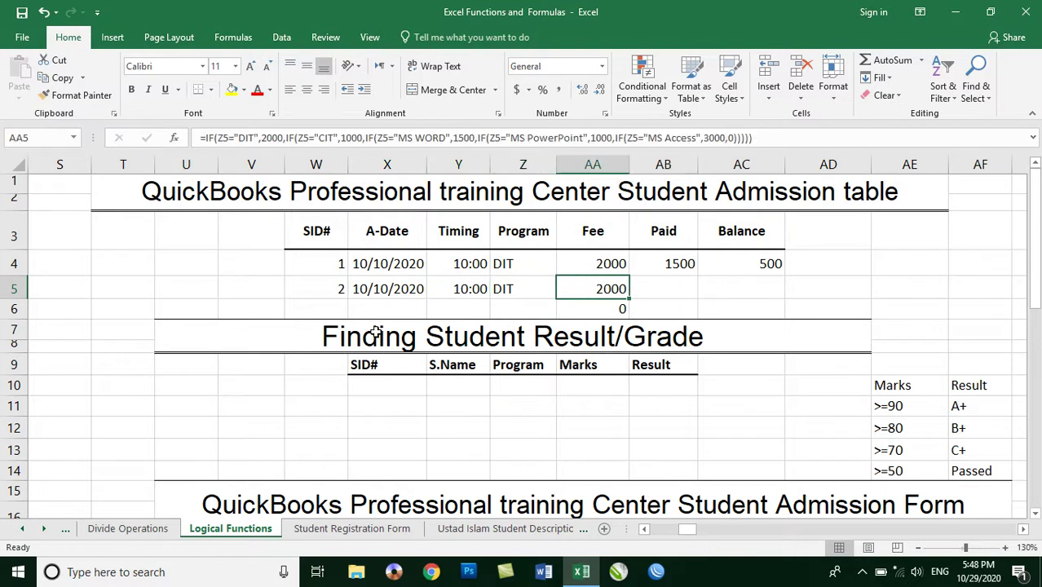
key("Left")
type("CIT")
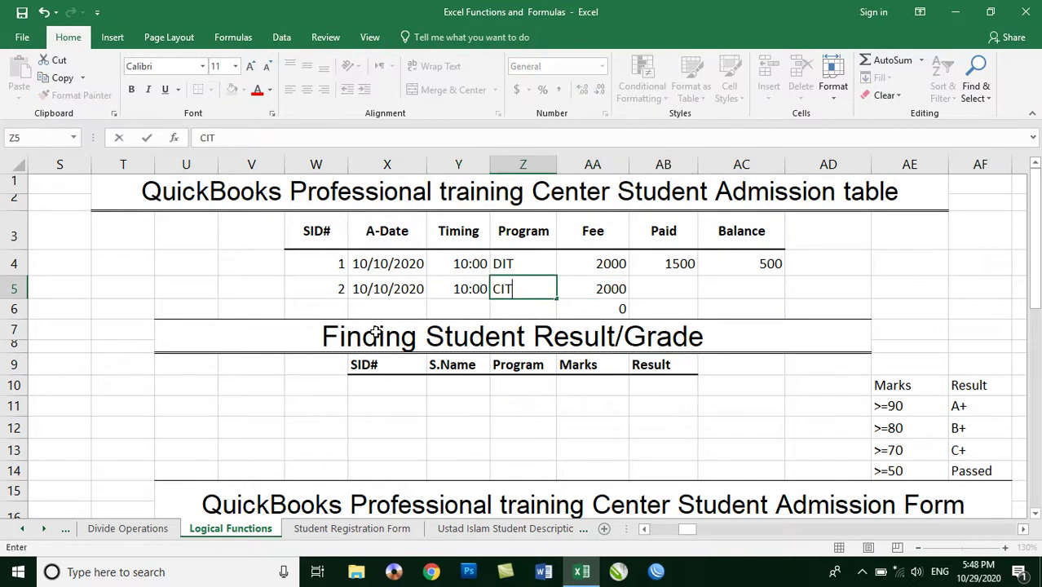
key("Tab")
key("Right")
type("1000")
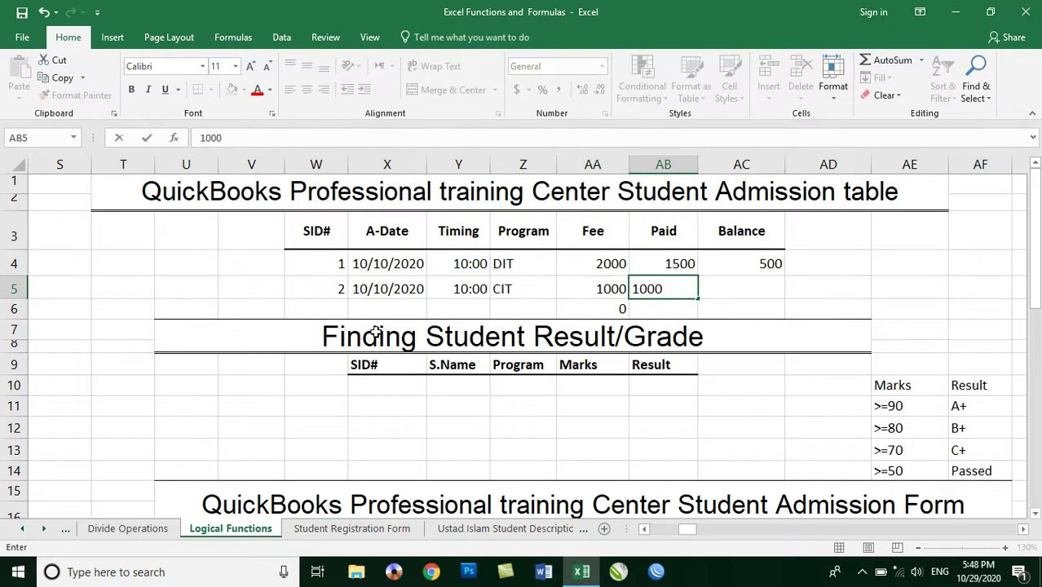
Fill the Balance formula from AC4 down through AC6
key("Right")
key("Up")
key("shift+Down")
key("shift+Down")
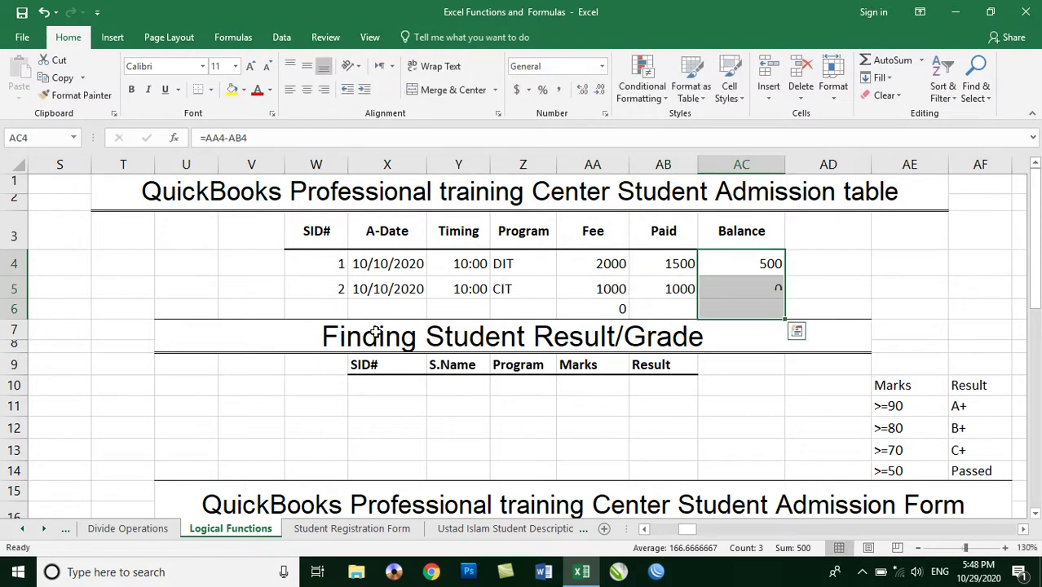
key("ctrl+d")
key("Down")
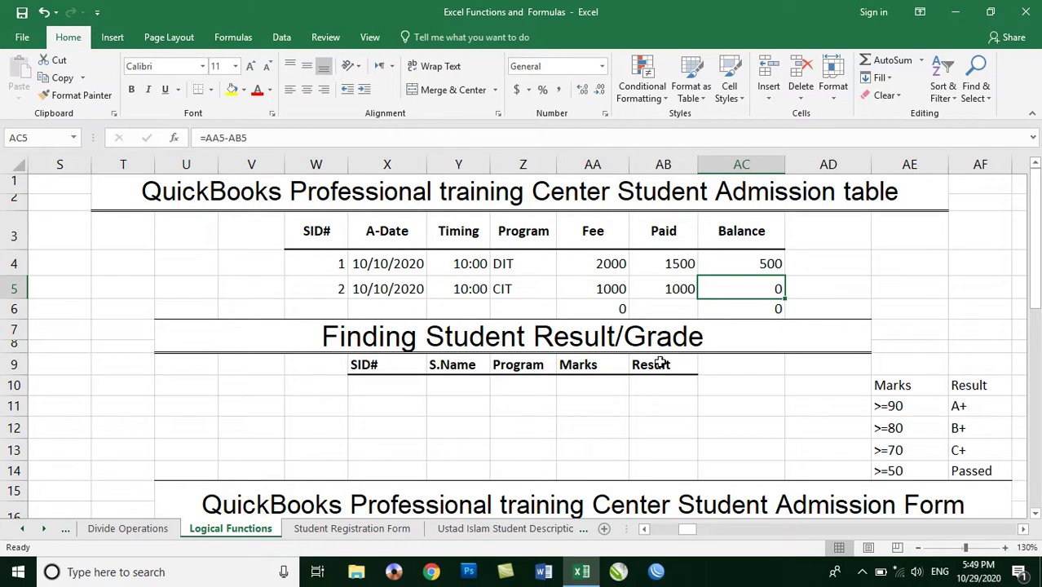
left_click(379, 365)
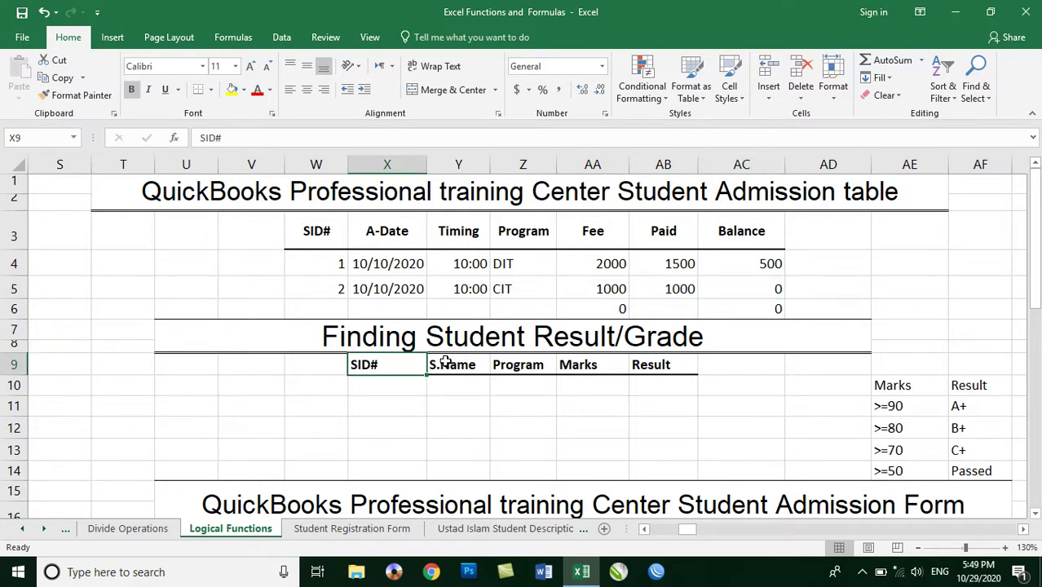
left_click(441, 364)
left_click(516, 364)
left_click(576, 367)
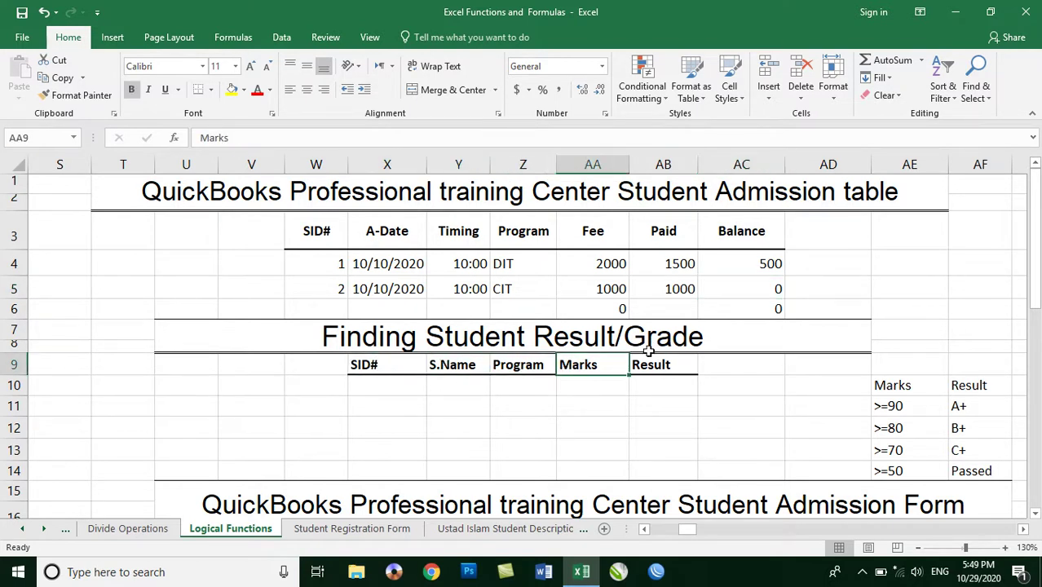
Examine the result table's headers in X9:AB9 and the marks-to-result criteria in AE11:AF14
left_click(643, 361)
left_click(385, 360)
left_click(455, 368)
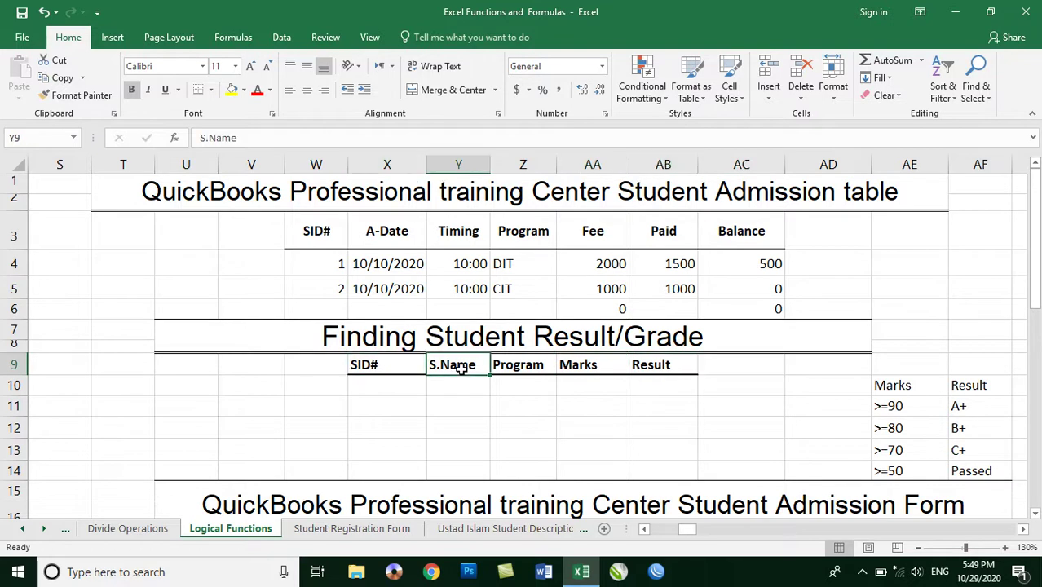
left_click(516, 366)
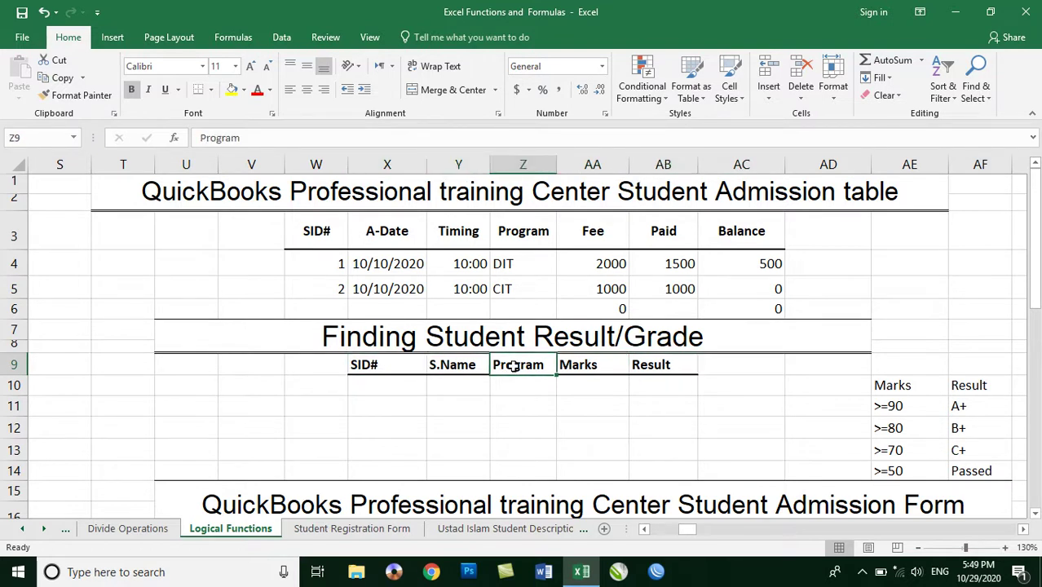
left_click(598, 364)
left_click(652, 367)
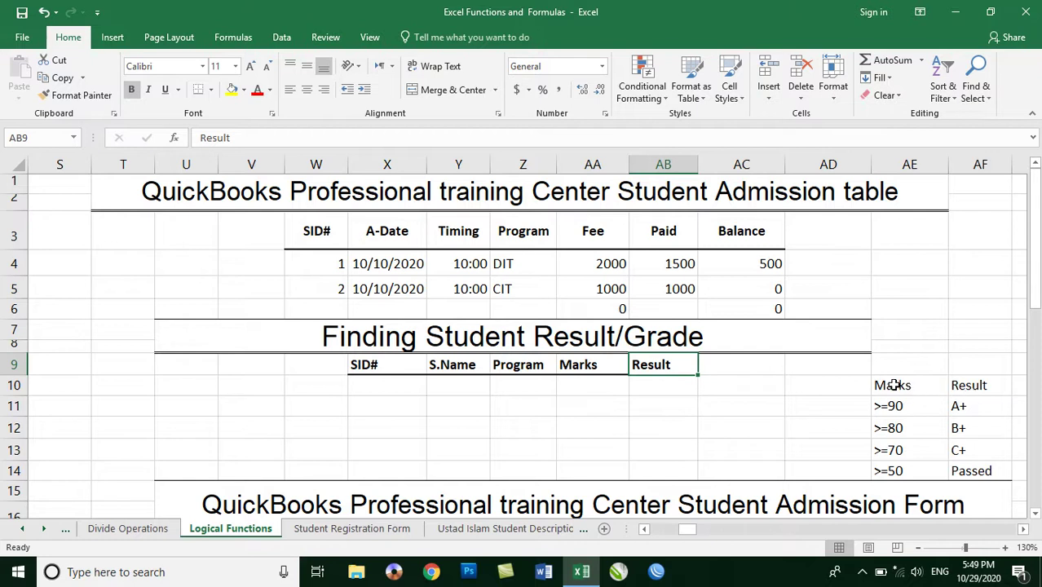
left_click_drag(890, 406, 958, 469)
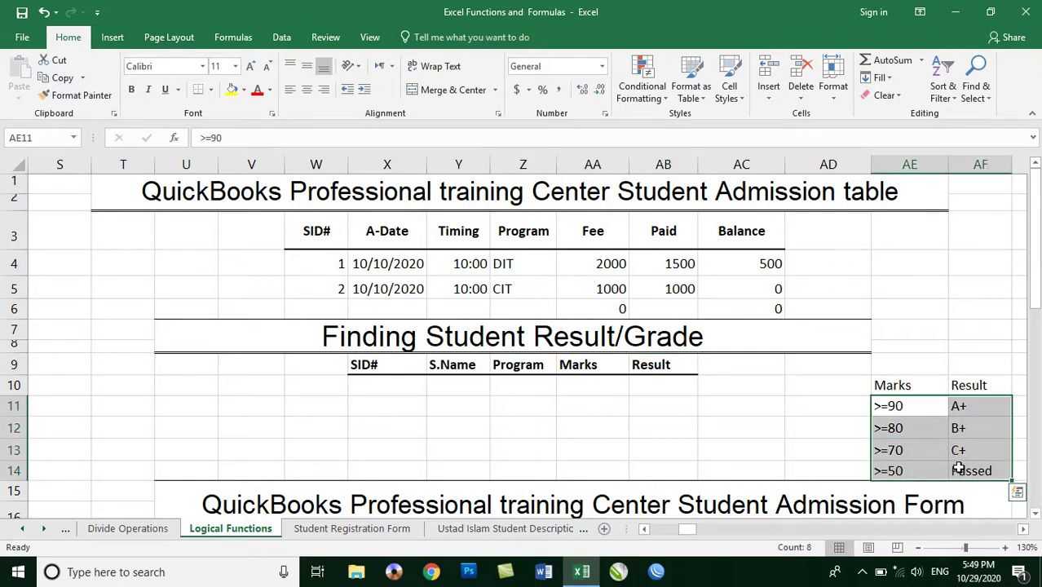
left_click(897, 405)
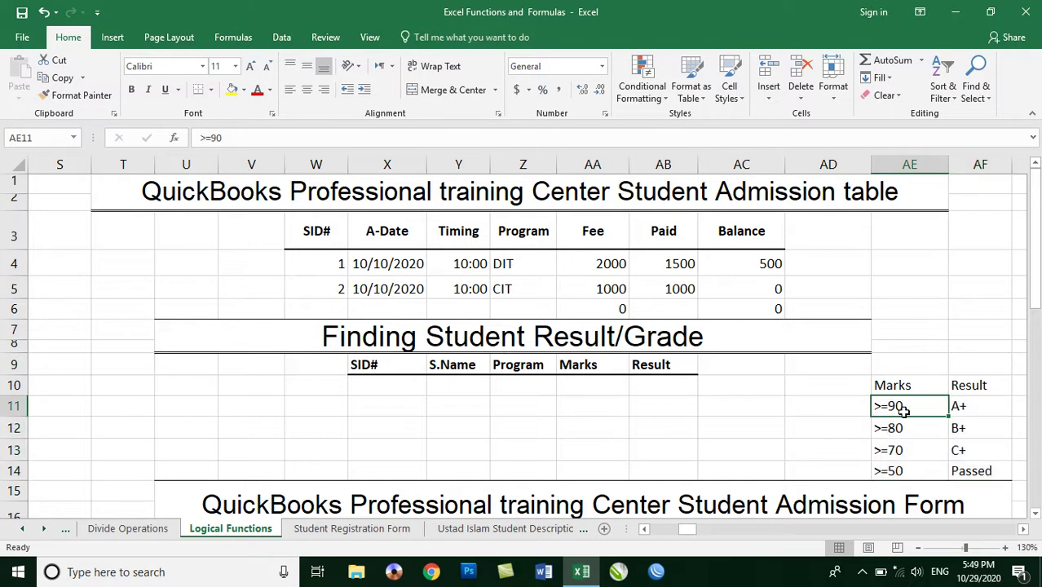
left_click(981, 405)
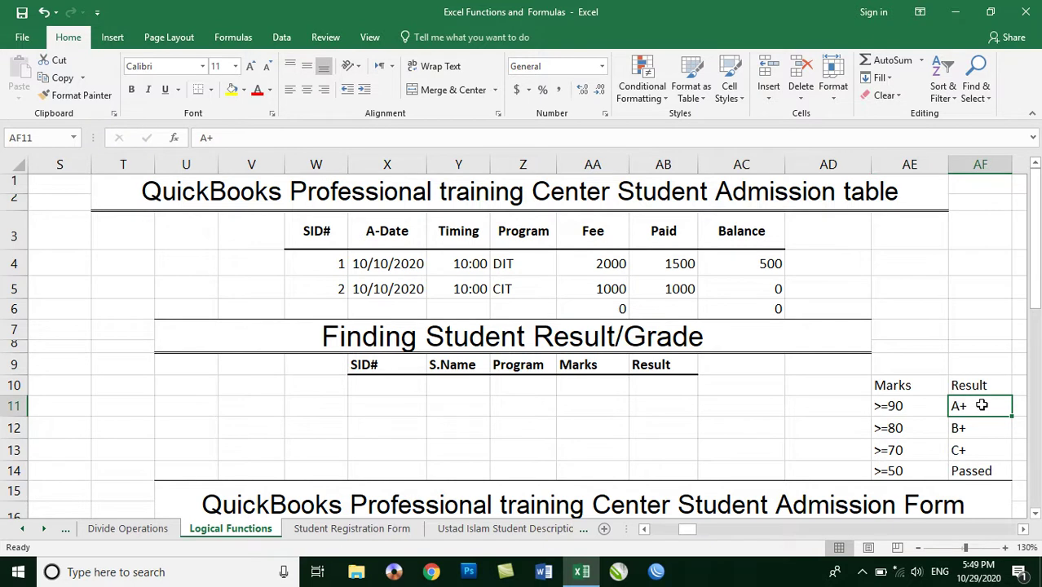
left_click(905, 430)
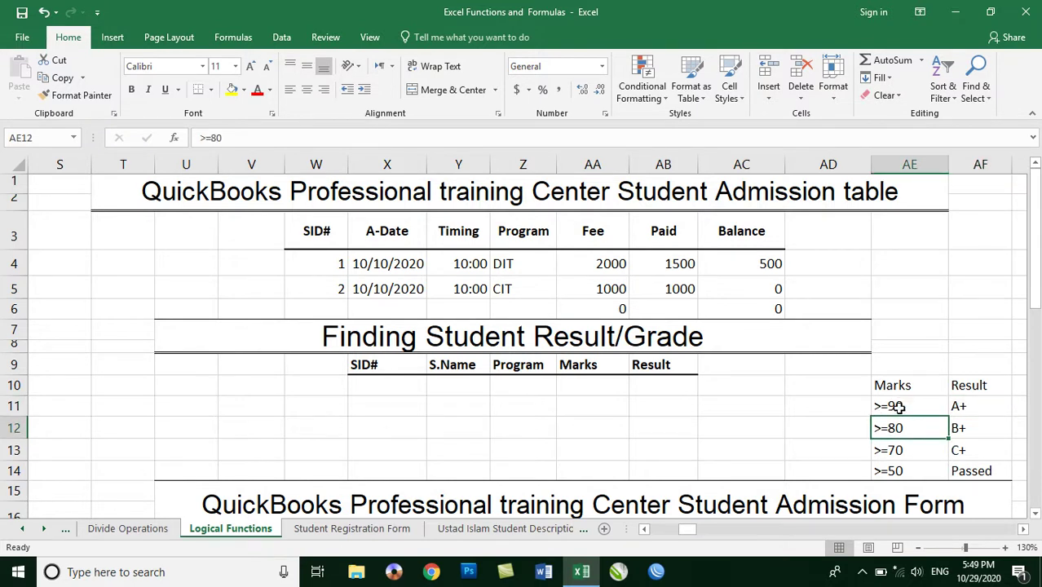
left_click(967, 428)
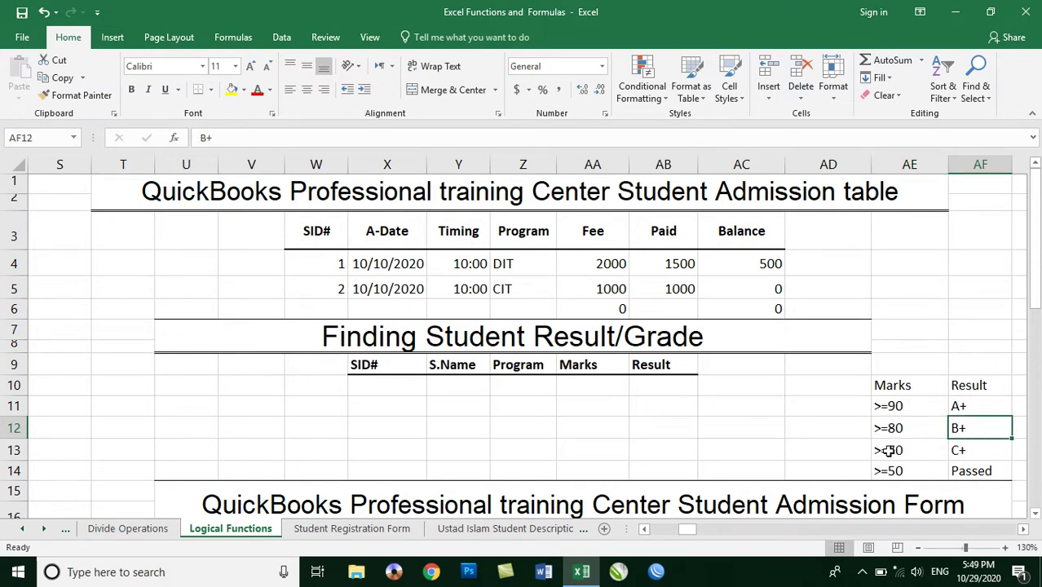
left_click(964, 452)
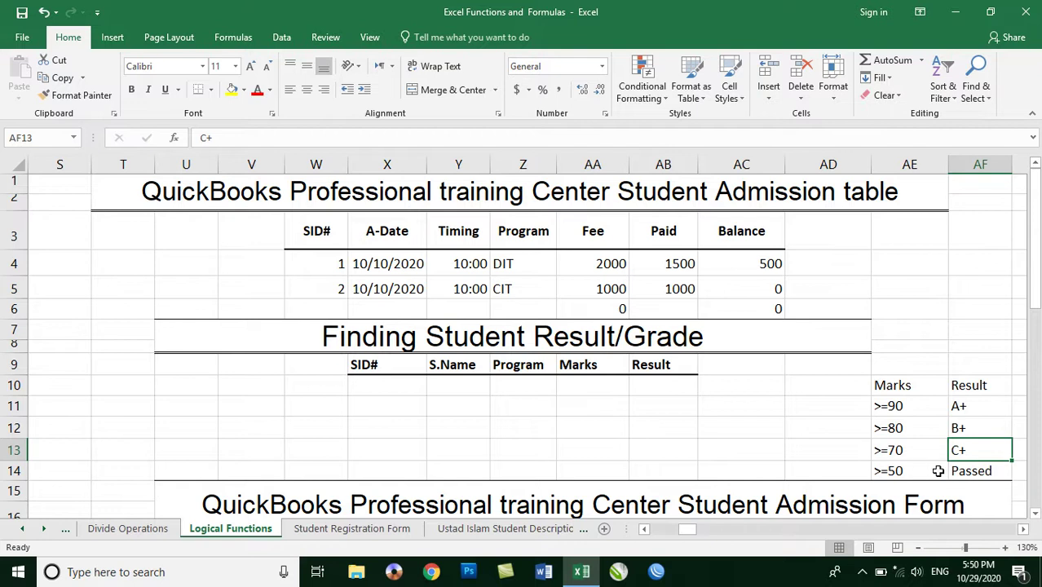
left_click(966, 472)
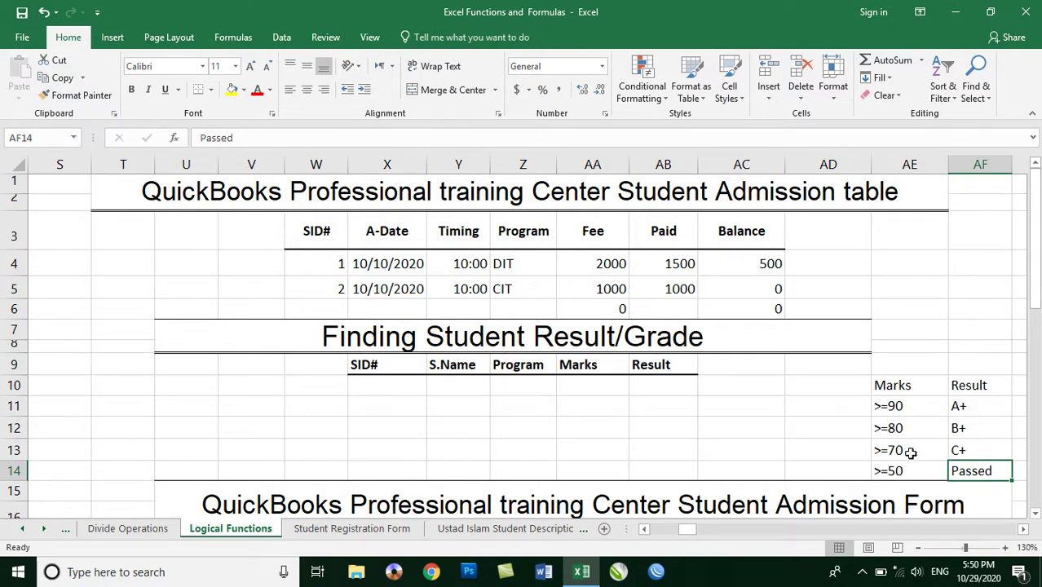
left_click_drag(897, 405, 911, 464)
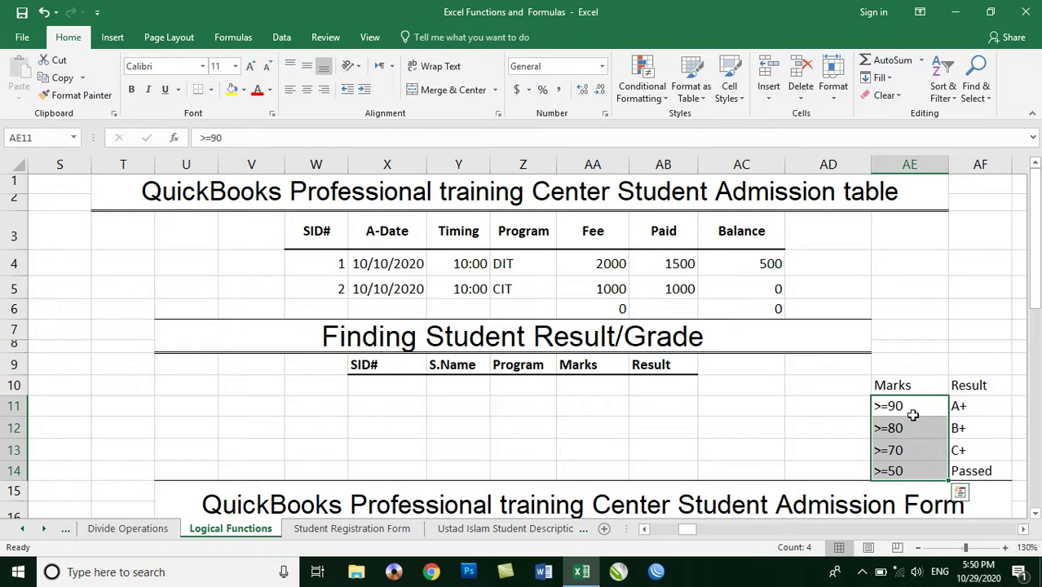
left_click_drag(962, 411, 983, 472)
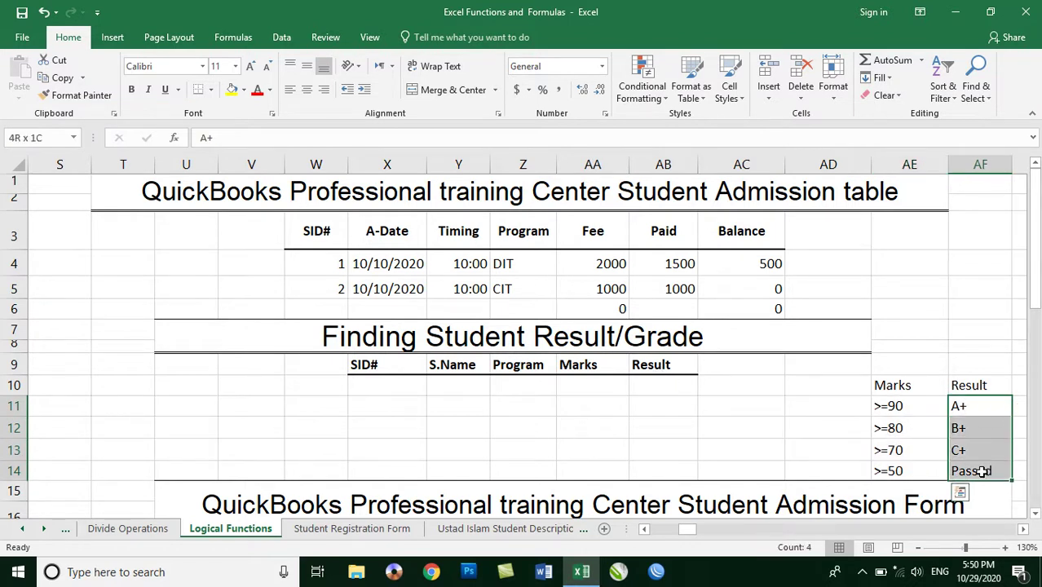
Enter 1, 2 and 3 as the SID# values in X10:X12 of the result table
left_click(390, 383)
type("1")
key("Return")
type("2")
key("Return")
type("3")
key("Tab")
Enter the first three students' names in the S.Name cells Y10:Y12
key("Up")
key("Up")
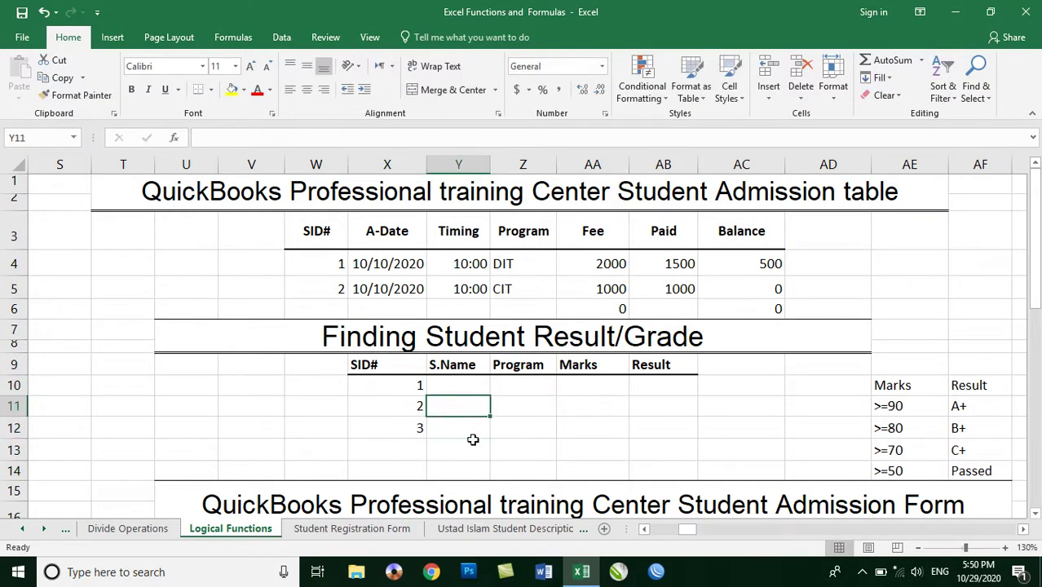
type("Islam")
key("Return")
type("Khan")
key("Return")
type("Jan")
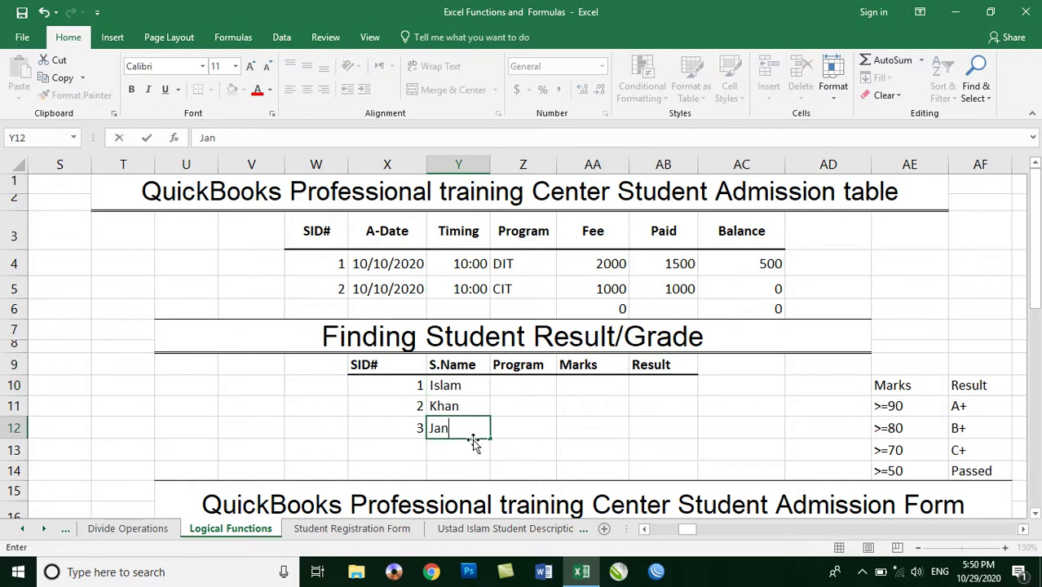
key("Tab")
Fill the Program cells Z10:Z12 with DIT in one entry
key("shift+Up")
key("shift+Up")
type("DIT")
key("ctrl+Return")
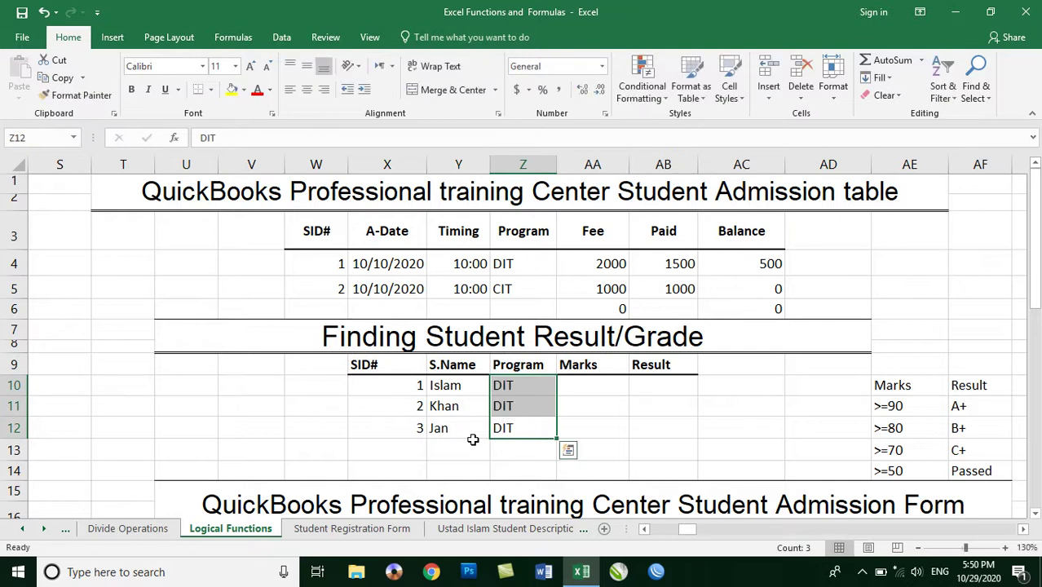
Enter the marks 90, 80, 70 and 50 in AA10:AA13
key("Right")
key("Up")
key("Up")
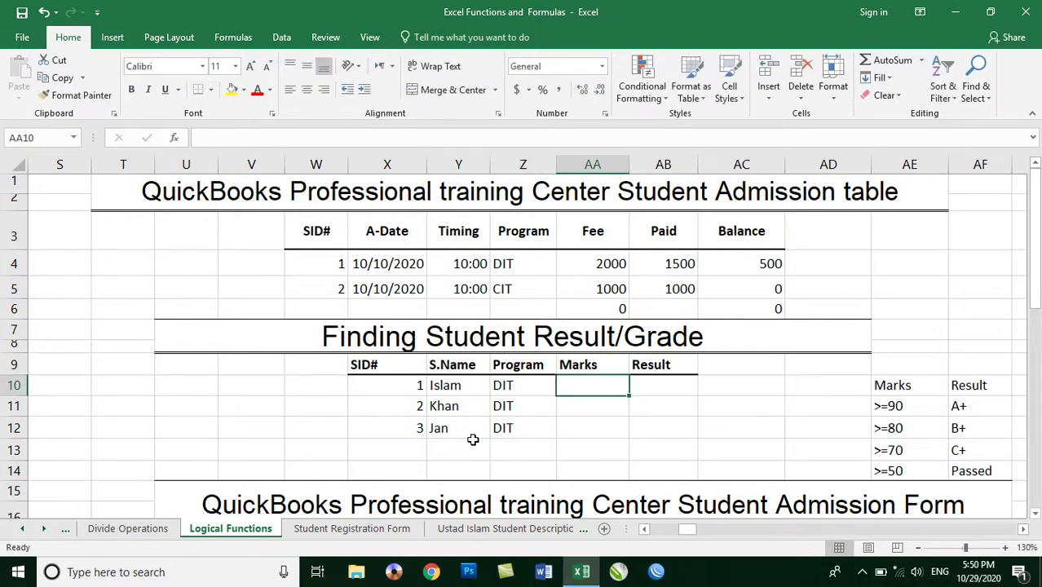
type("90")
key("Return")
type("80")
key("Return")
type("70")
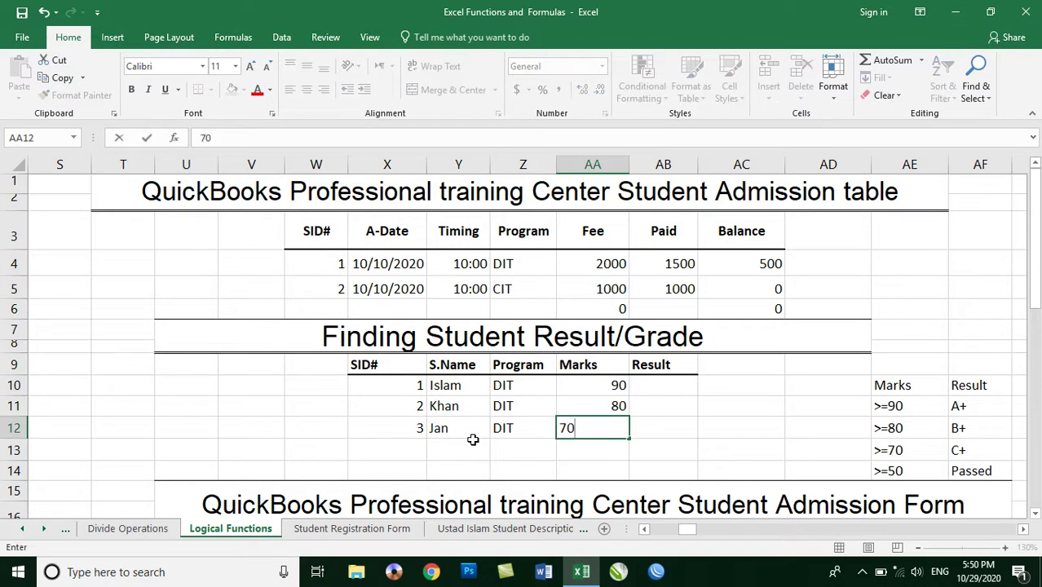
key("Return")
type("50")
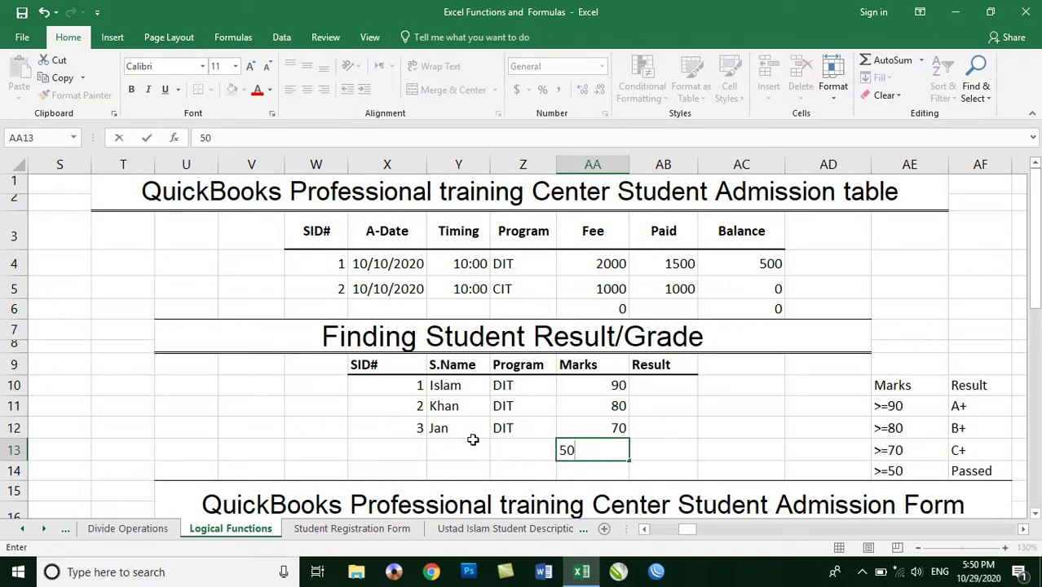
key("Left")
Complete the fourth student's row with SID# 4 in X13, the student's name in Y13 and program DIT in Z13
key("Left")
key("Left")
type("4")
key("Tab")
type("Asad")
key("Tab")
type("DIT")
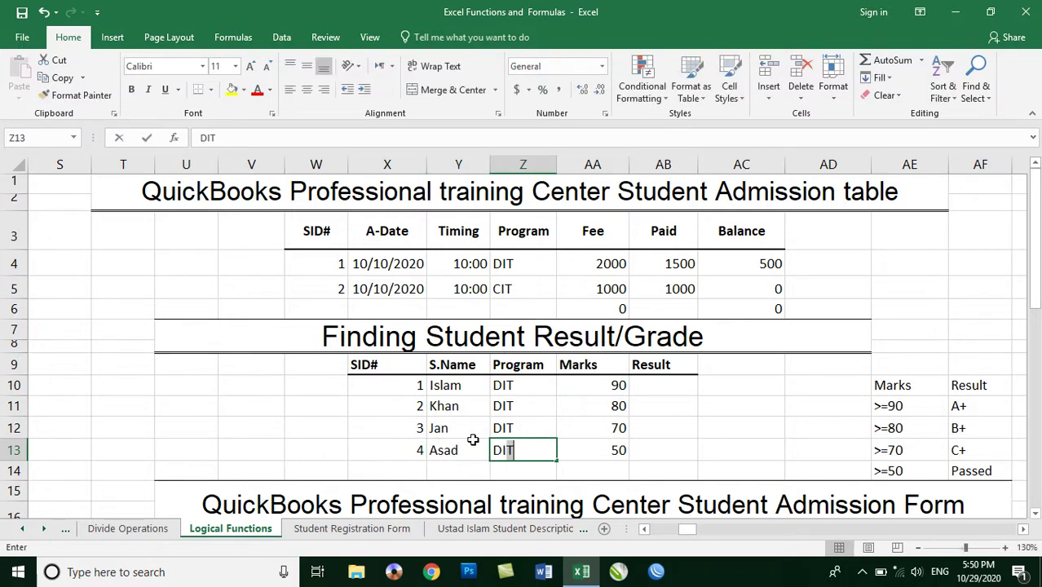
key("Tab")
Add a fifth student in row 14 with marks 49, program DIT, the student's name and SID# 5
key("Down")
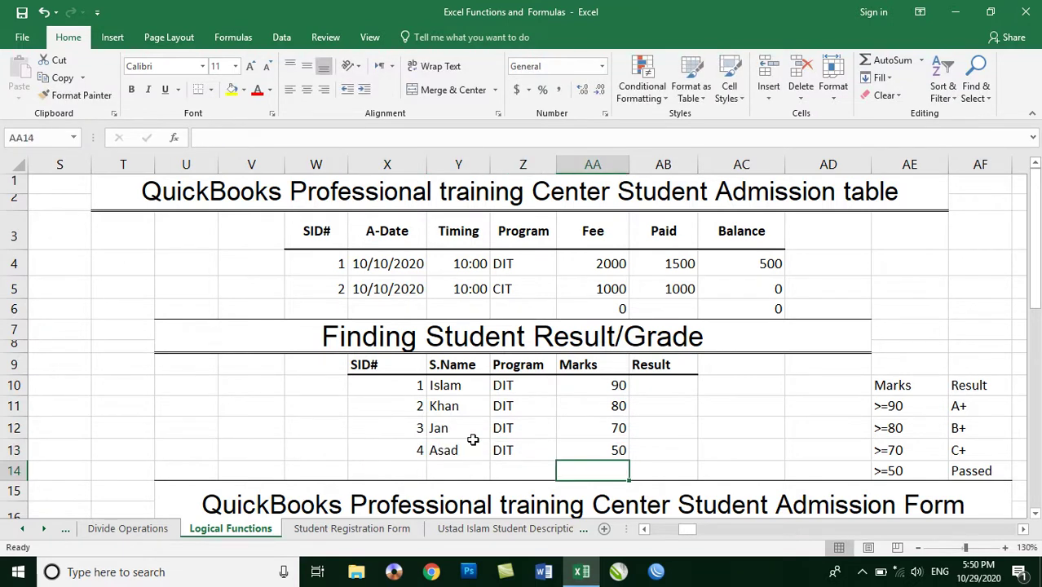
type("49")
key("Left")
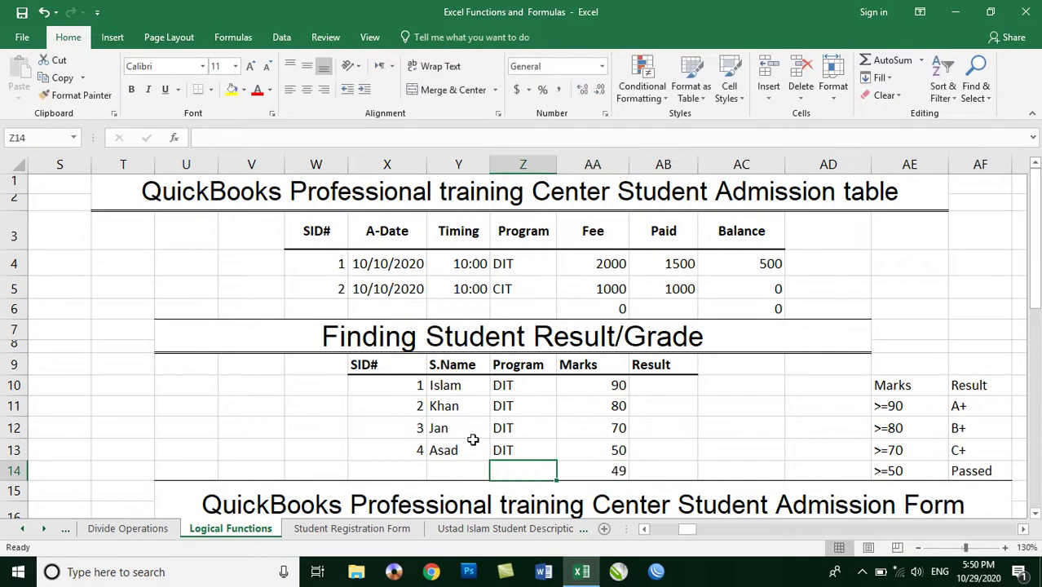
type("DIT")
key("Left")
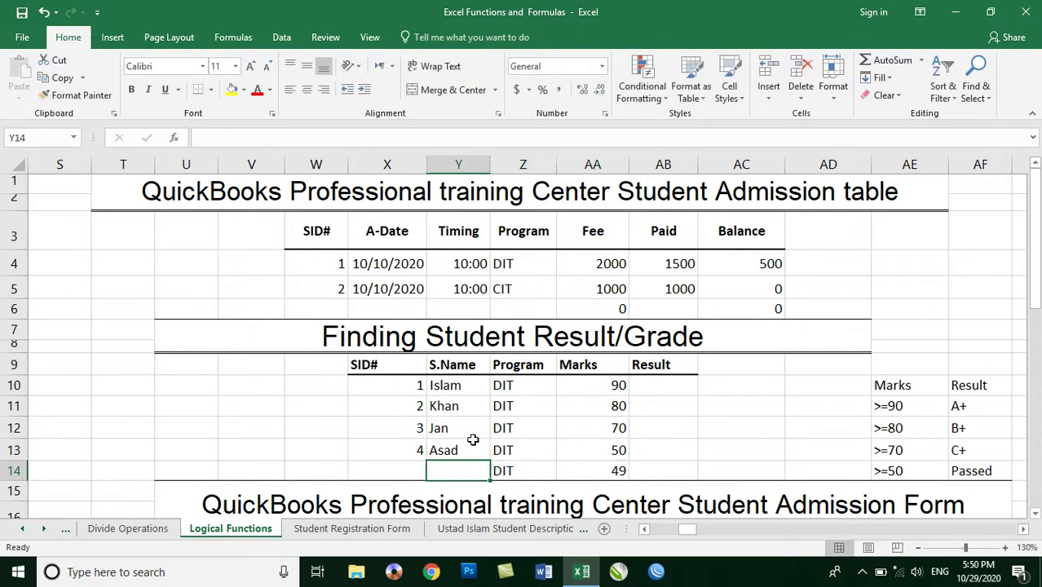
type("Ajma")
key("Left")
type("5")
key("Right")
Start an IF formula in Result cell AB10 that returns "A+" when AA10>=90, ready for its value-if-false argument
key("Right")
key("Right")
key("Right")
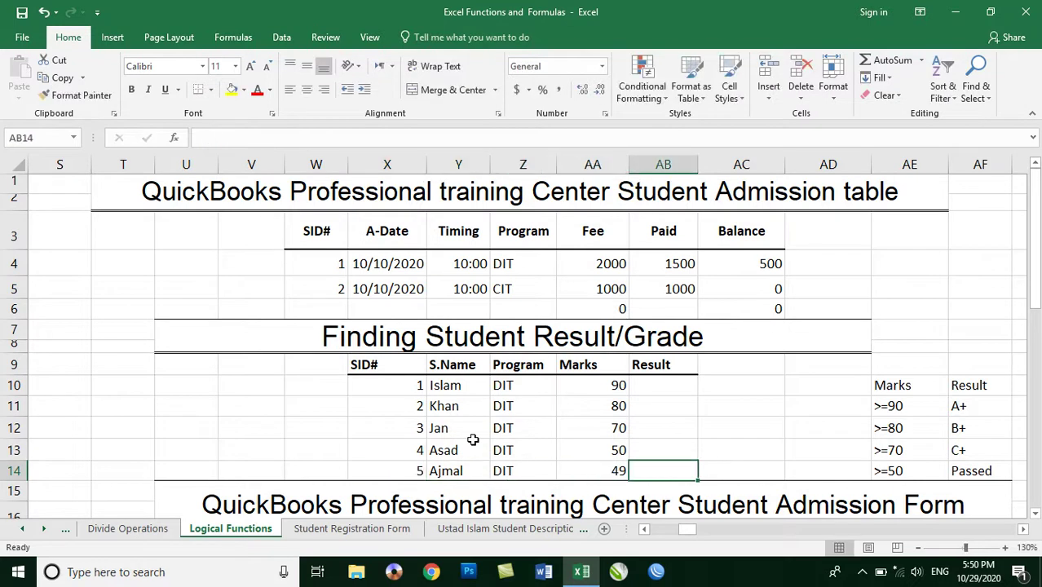
key("Up")
key("Up")
key("Up")
key("Up")
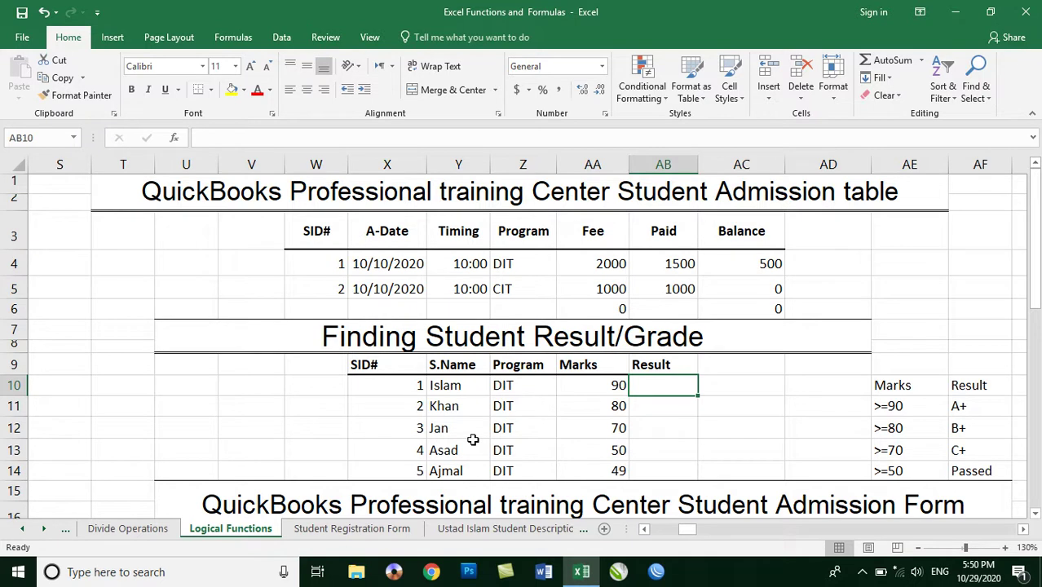
type("=if(")
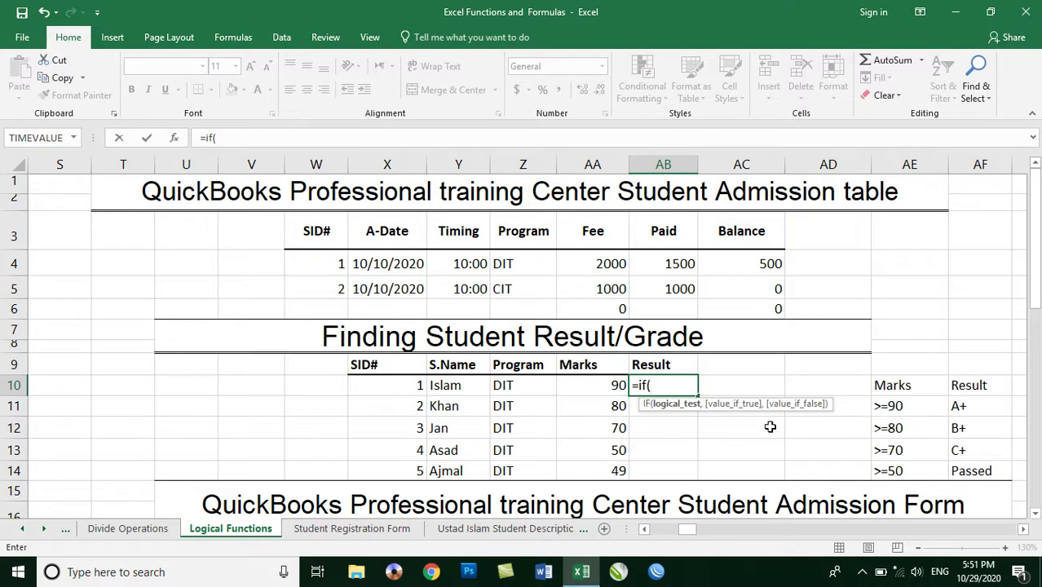
left_click(599, 388)
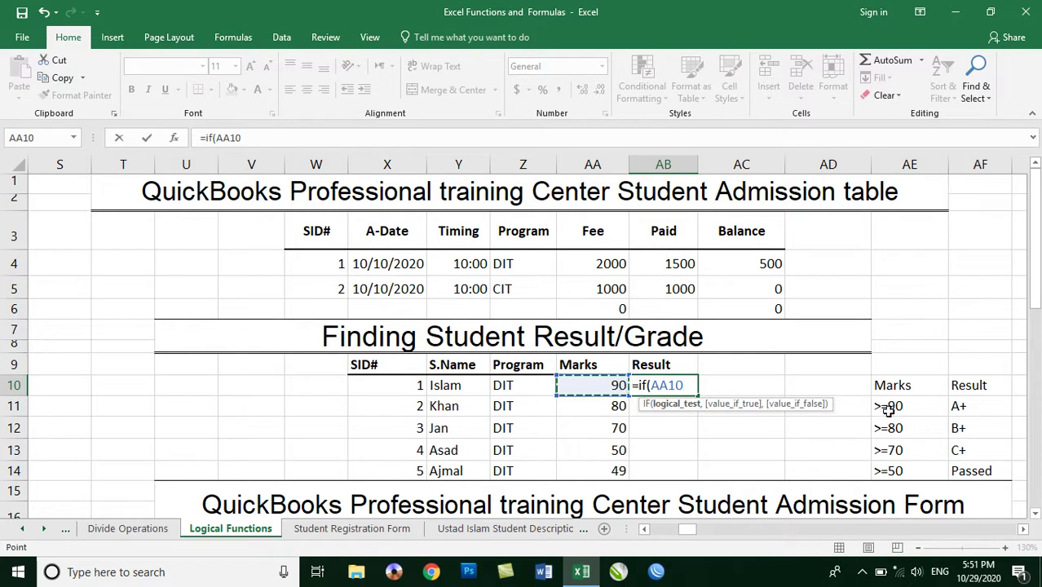
type(">=90")
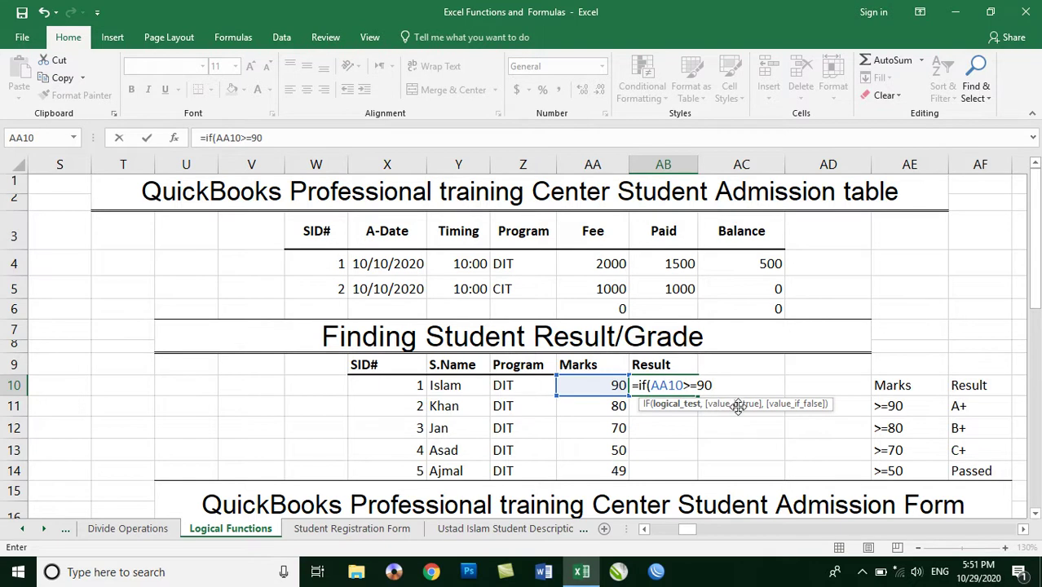
type(",")
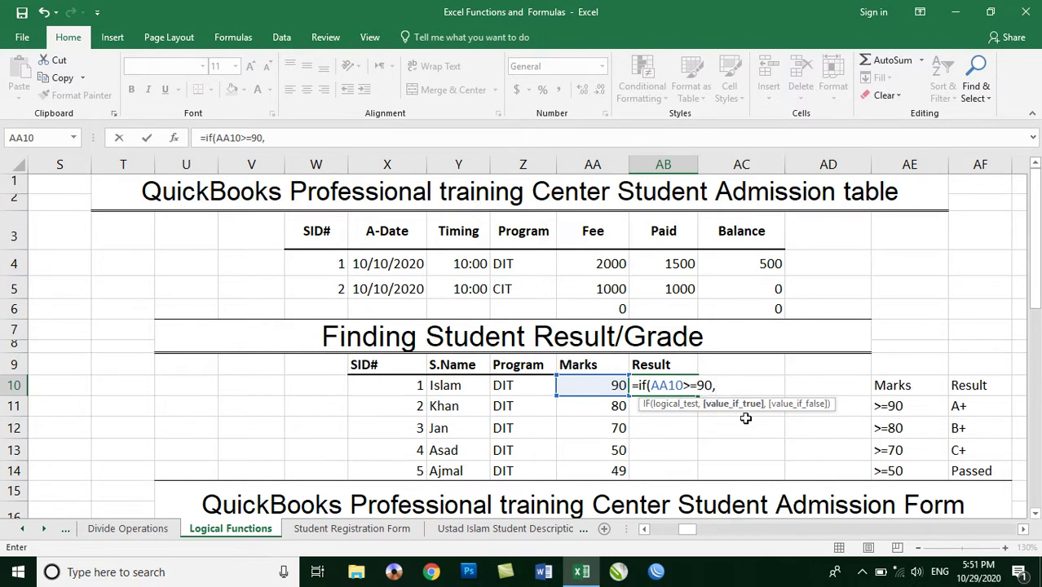
type("\"A+\"")
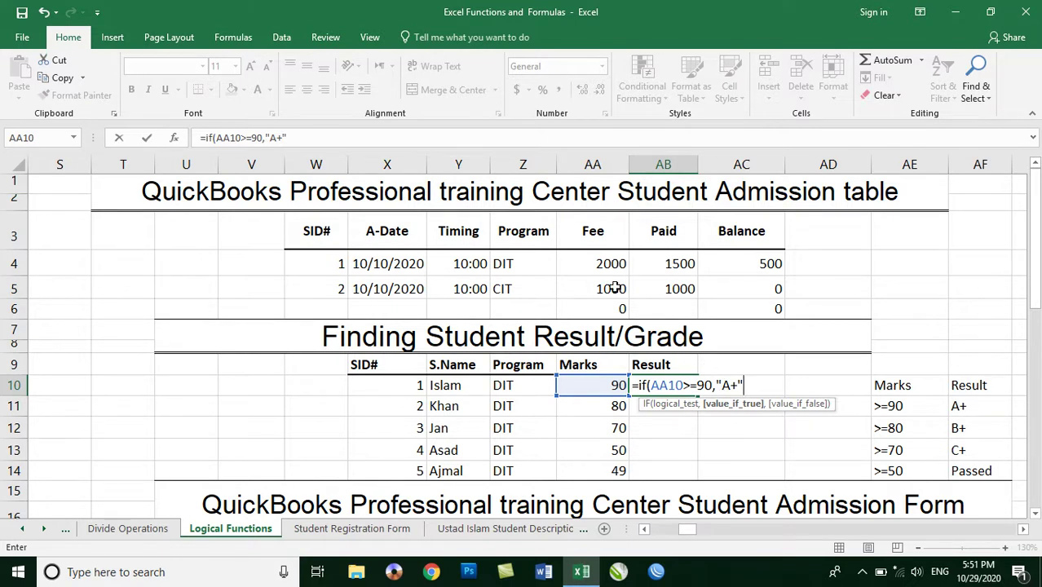
type(",")
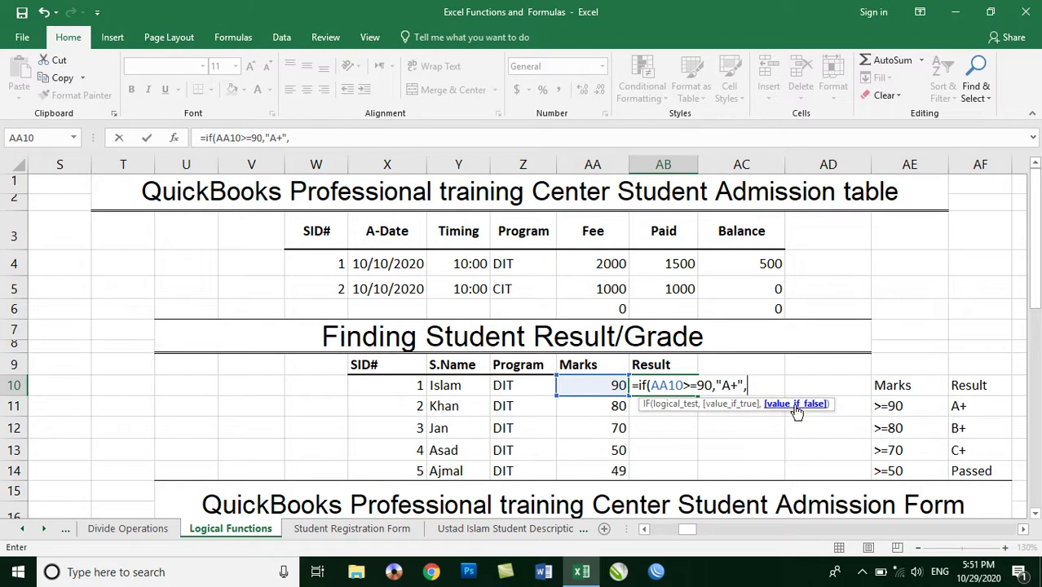
Nest a second IF in AB10's formula that returns "B+" when AA10>=80, and open a third IF as its value-if-false
type("if")
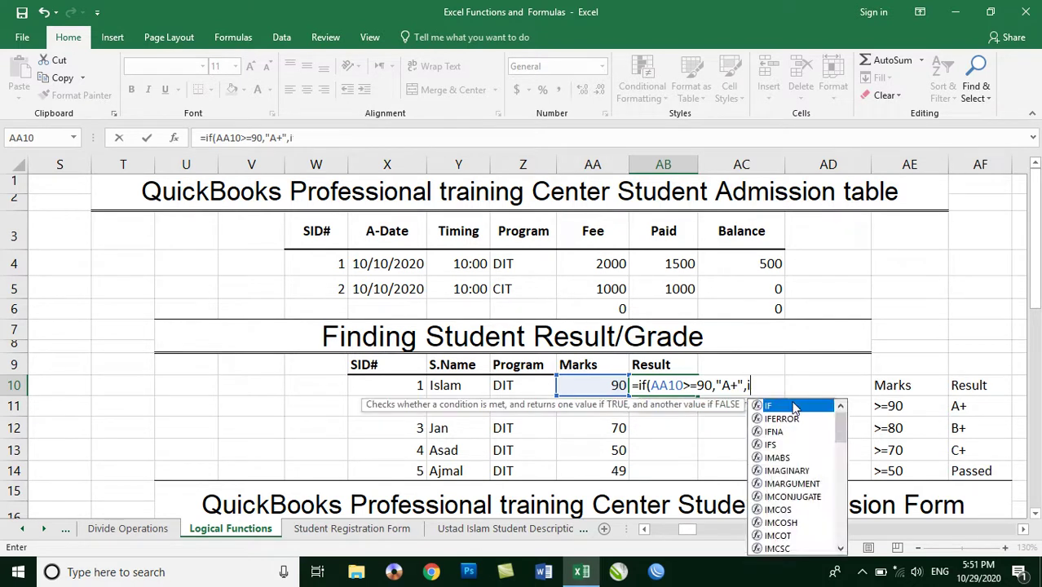
type("(")
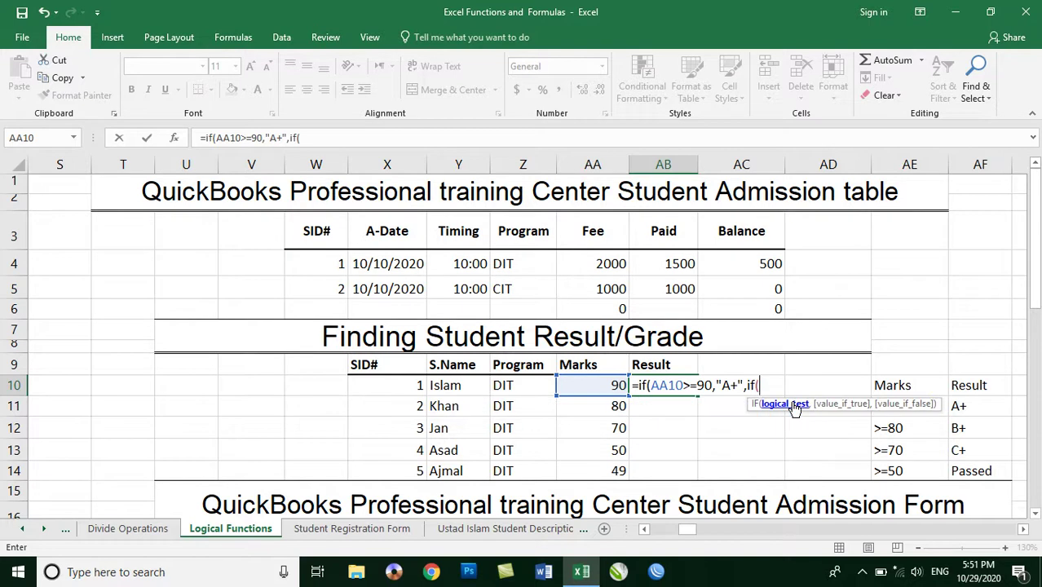
left_click(606, 389)
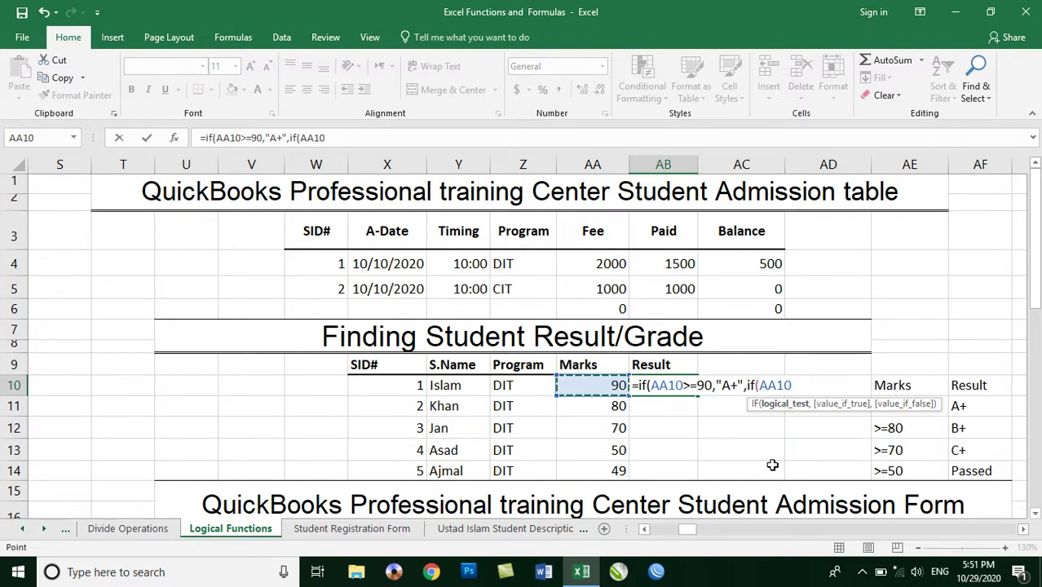
type(">=")
type("8")
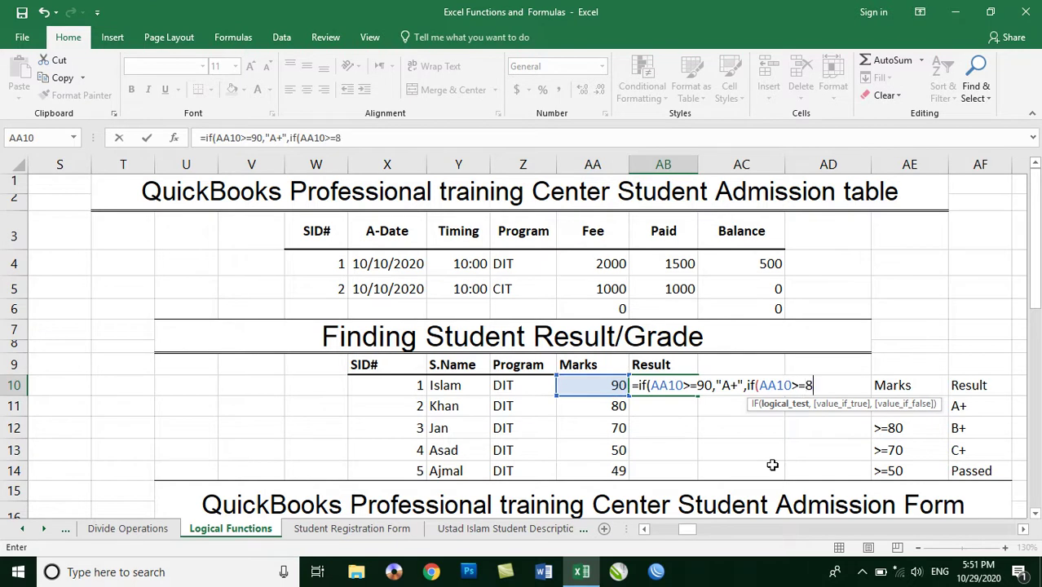
type("0,")
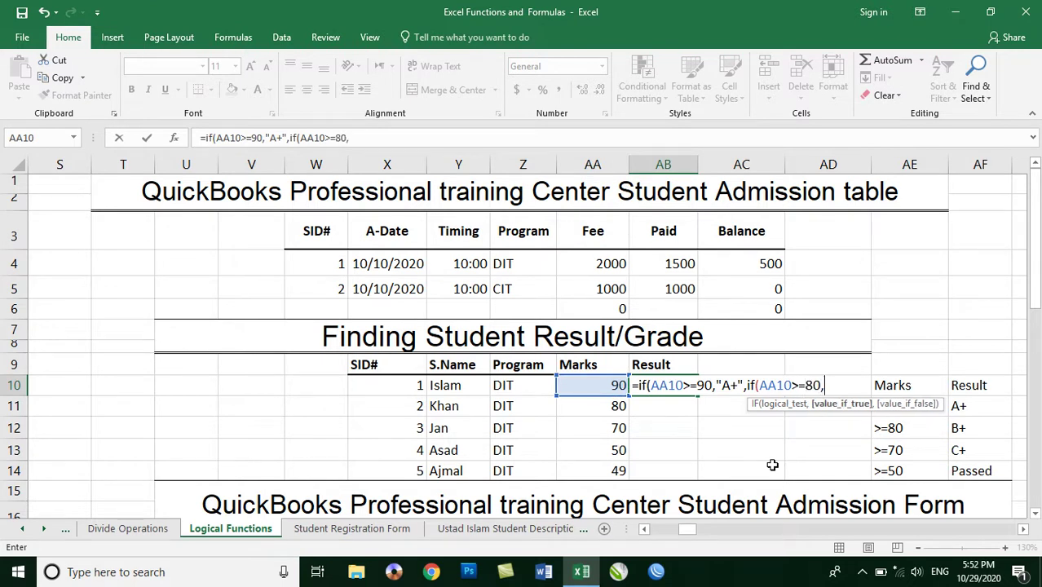
type("\"B+\",if(")
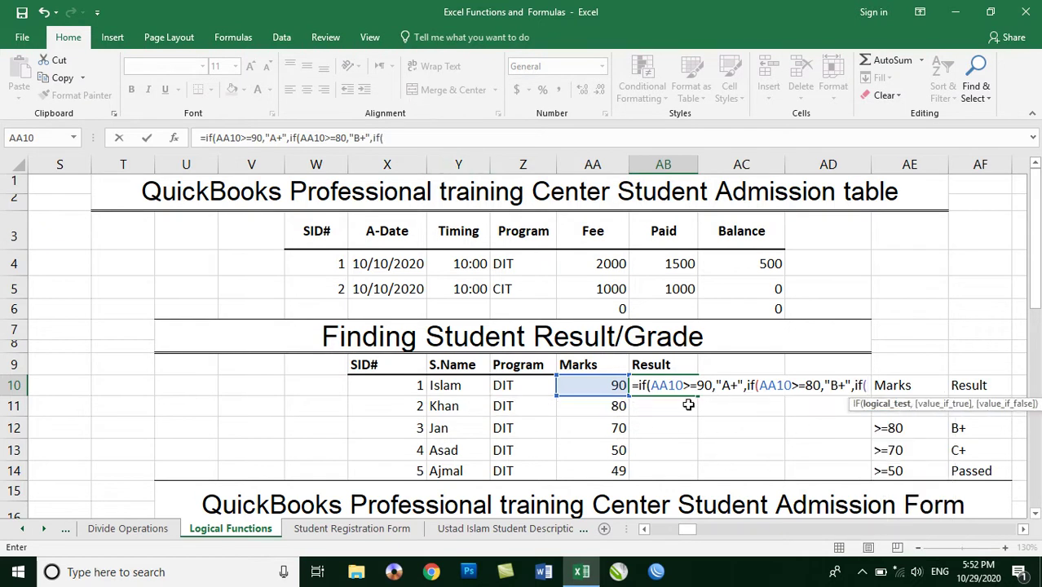
Make the third IF return "C+" when AA10>=70, and open a fourth IF as its value-if-false
left_click(609, 384)
type(">")
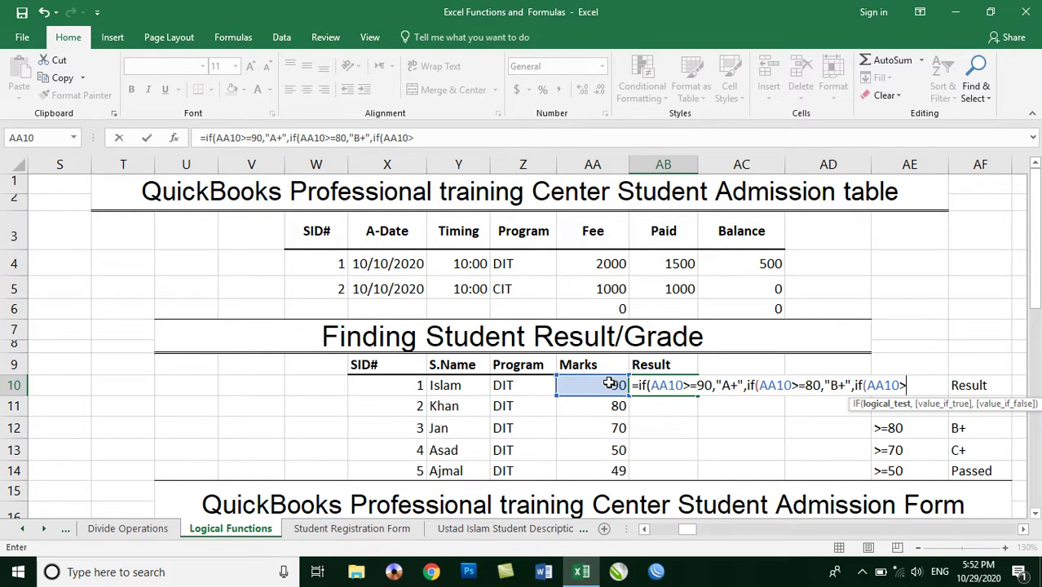
type("=70,\"")
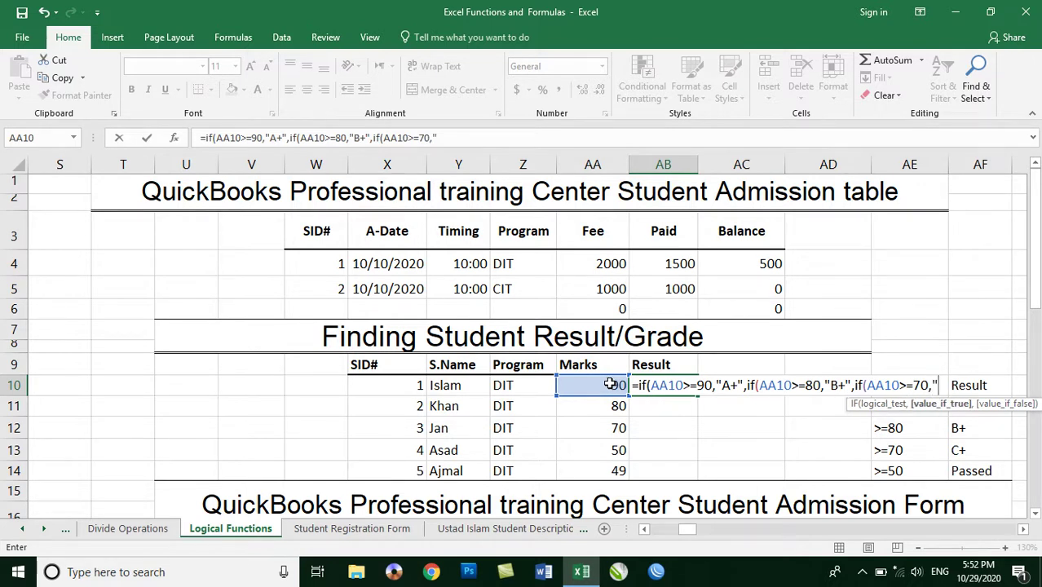
type("C+\",if")
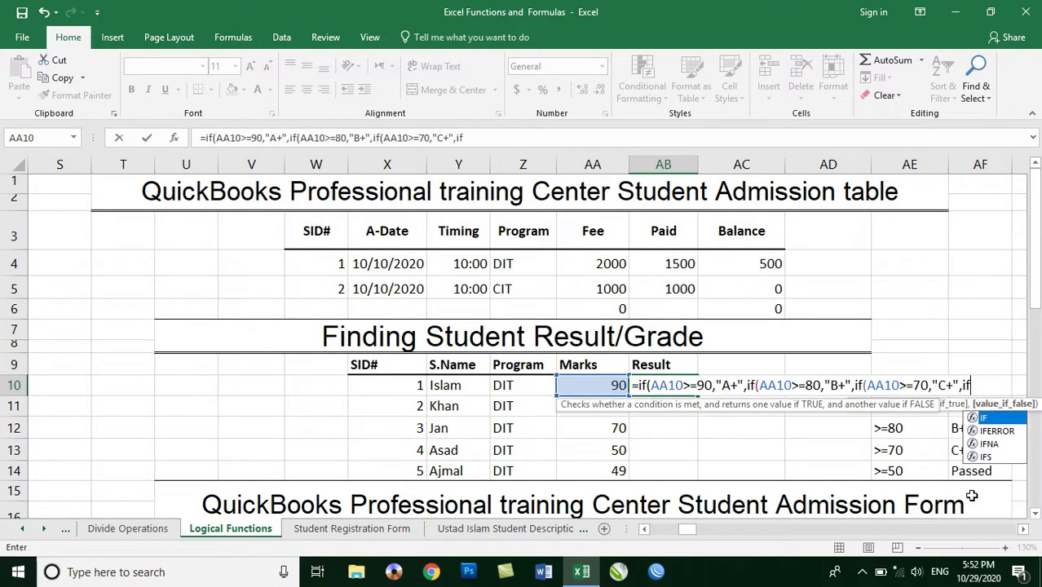
type("(")
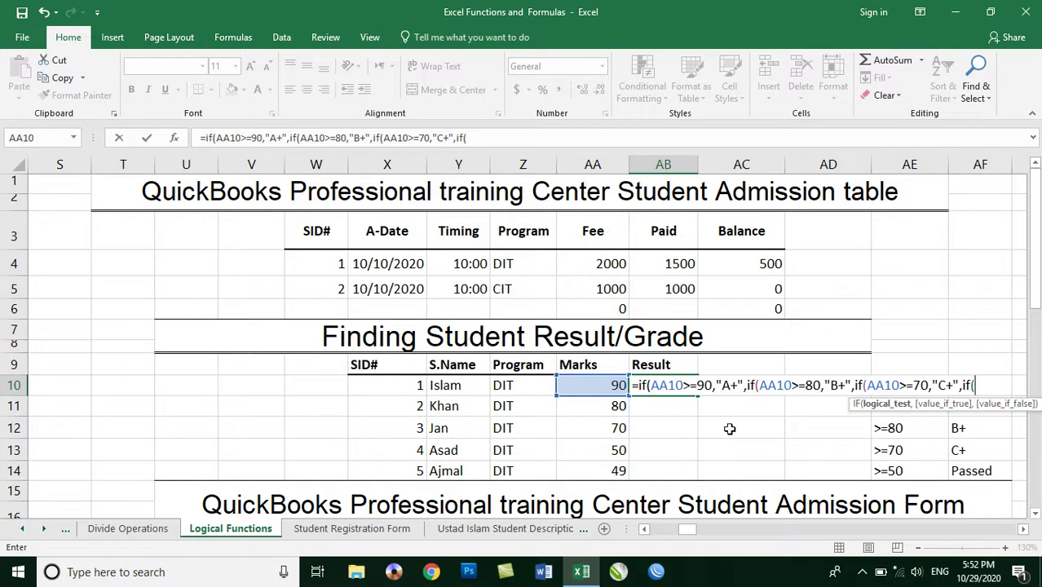
Complete the AB10 formula with the fourth IF returning "Passed" when AA10>=50, otherwise "Repeated", and enter it with all brackets closed
left_click(600, 386)
type(">")
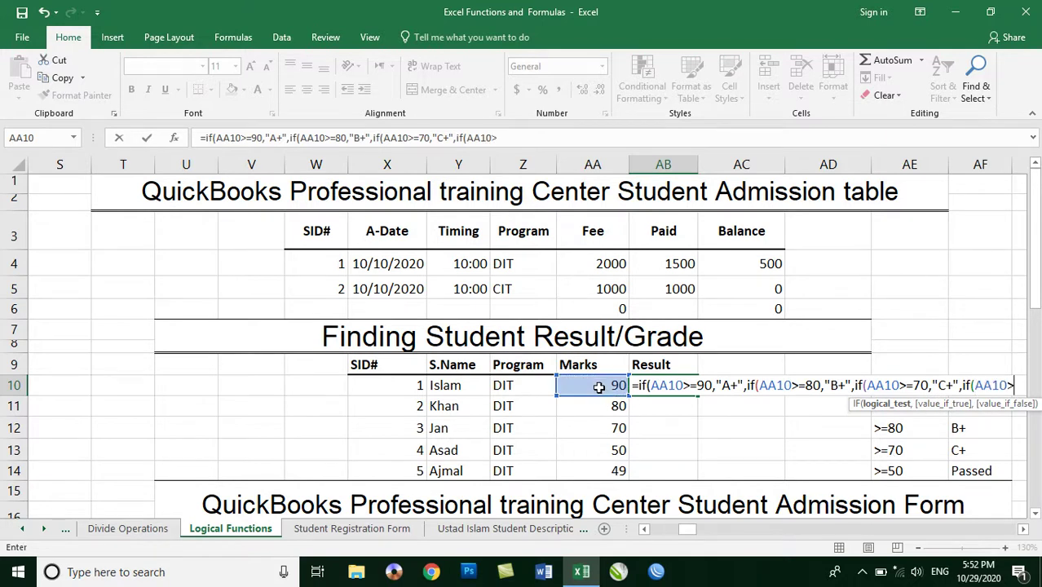
type("=50,")
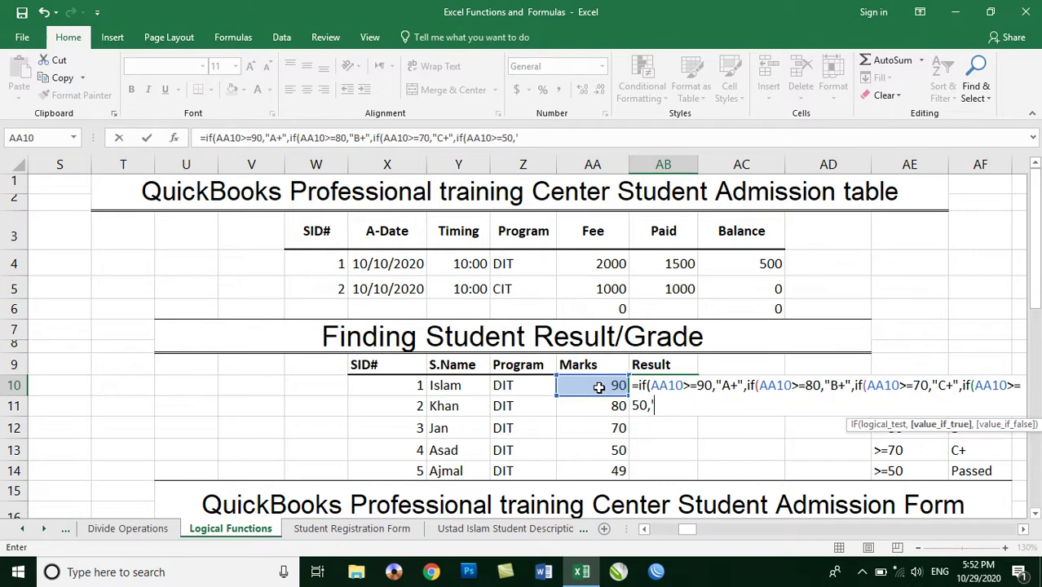
type("\"Passed\"")
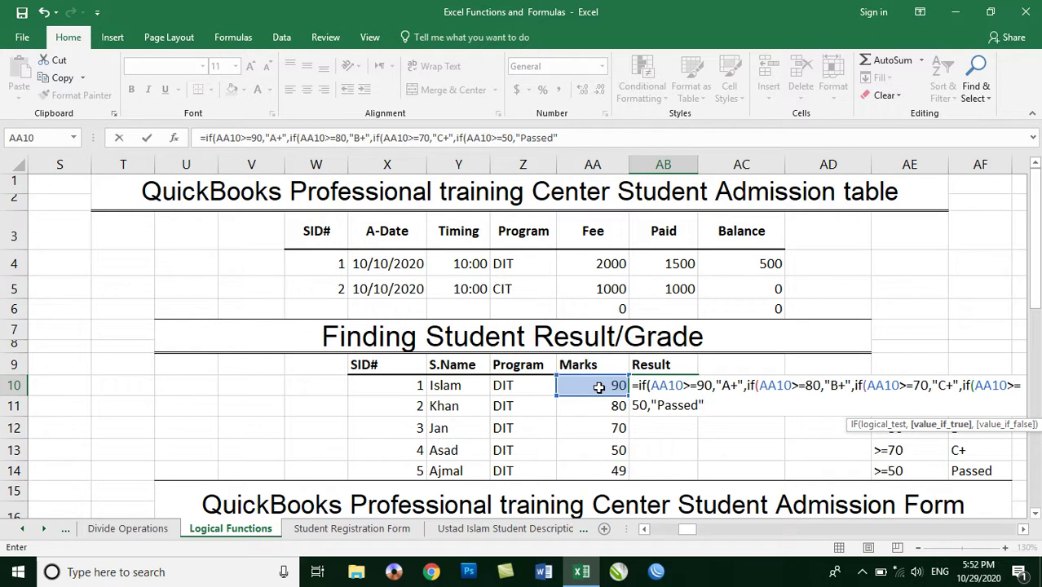
type(",")
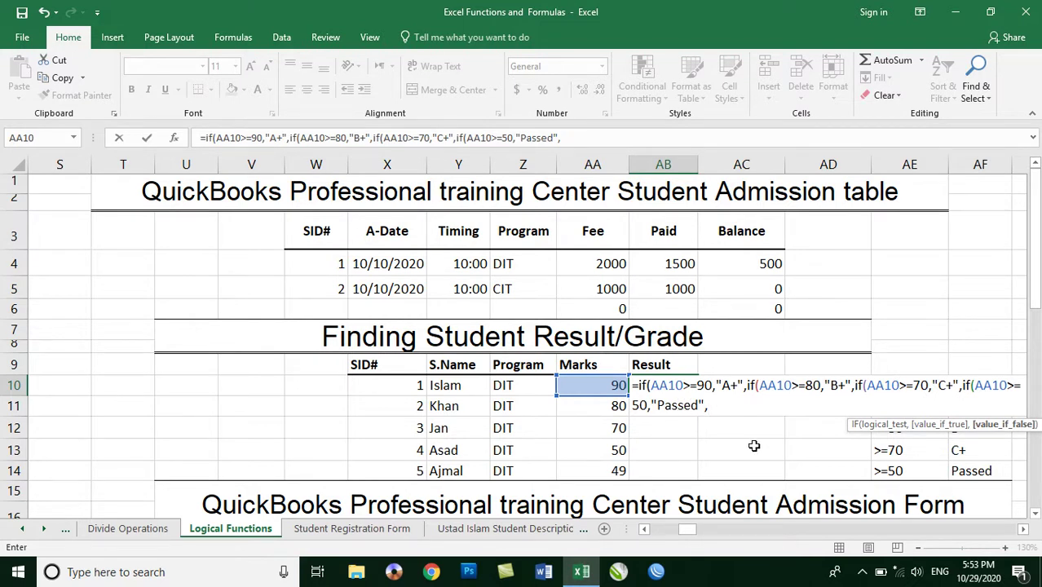
type("peated")
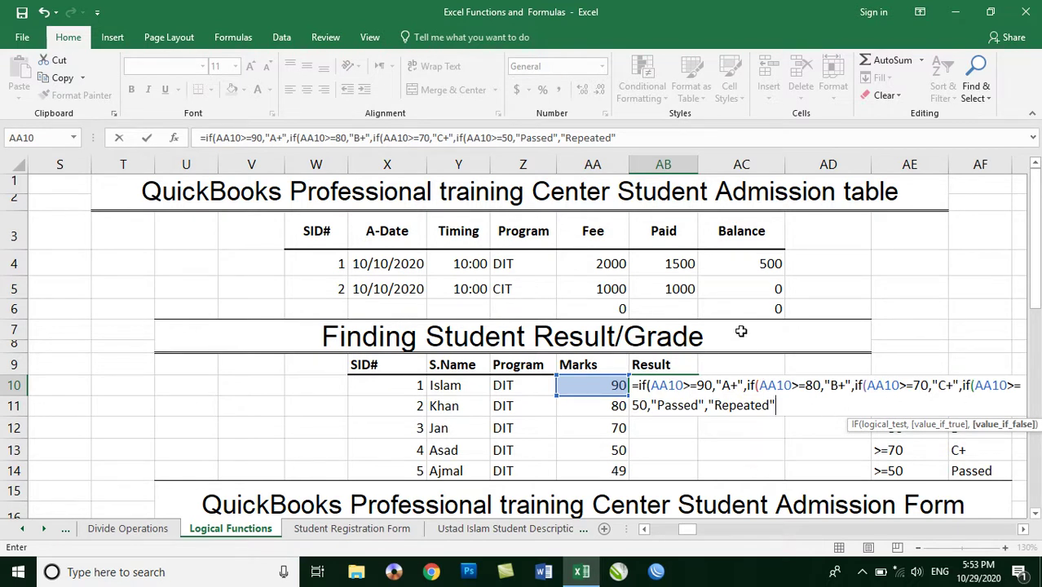
type("))))")
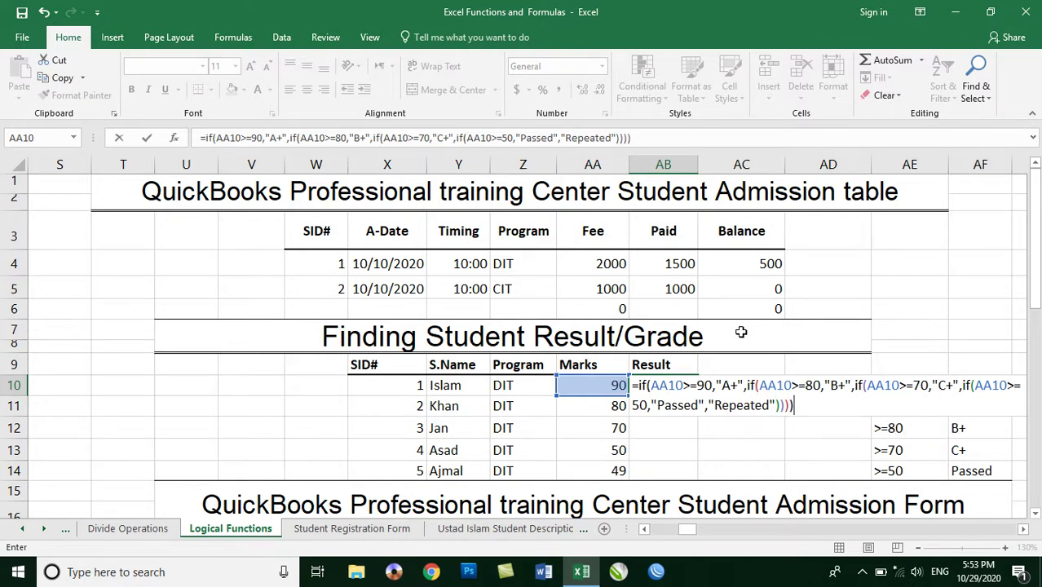
key("Return")
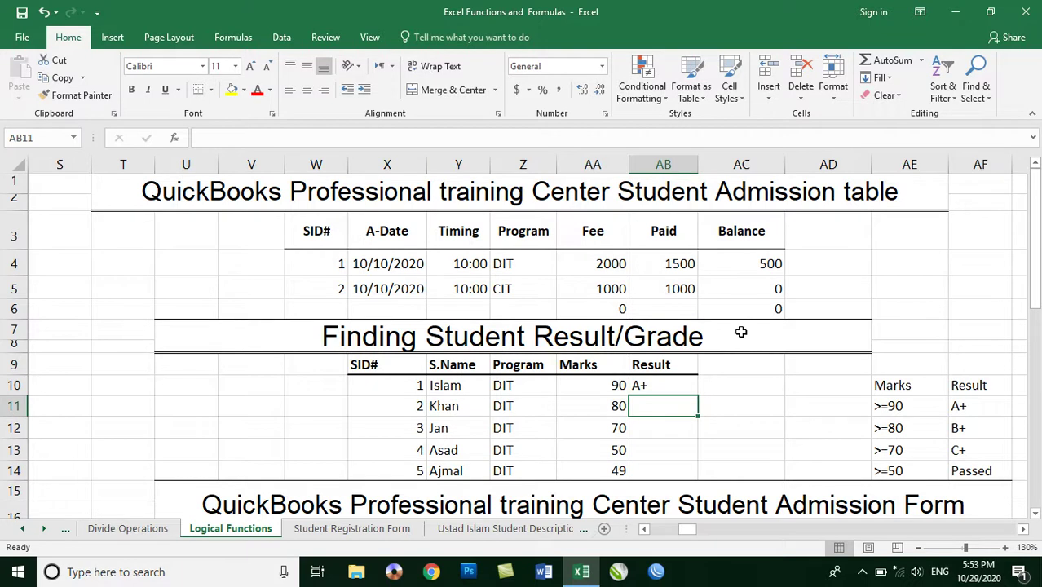
Fill the nested IF formula from AB10 down through AB14 for the remaining students
left_click(660, 384)
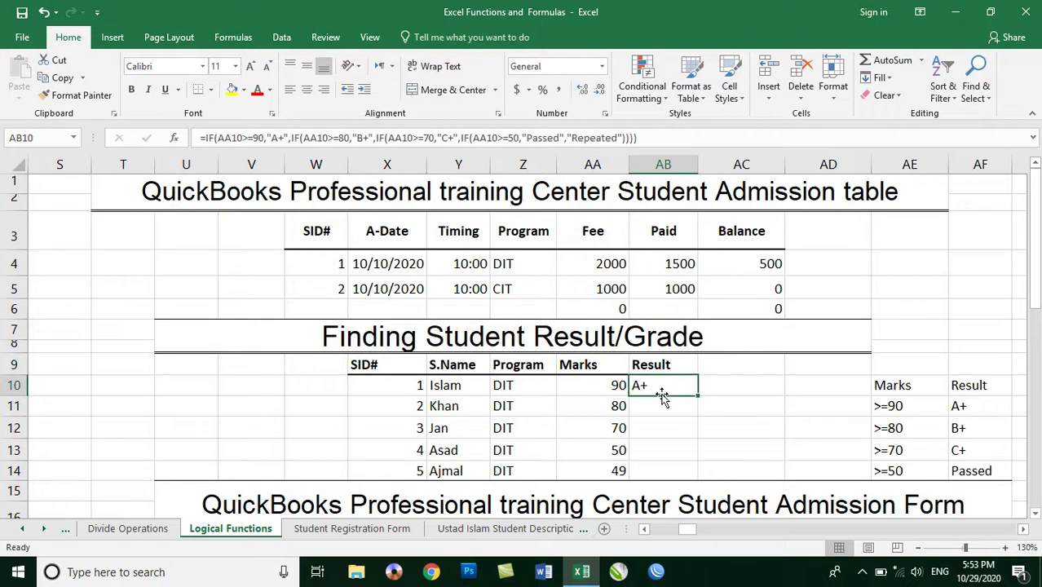
left_click_drag(670, 391, 662, 469)
key("ctrl+d")
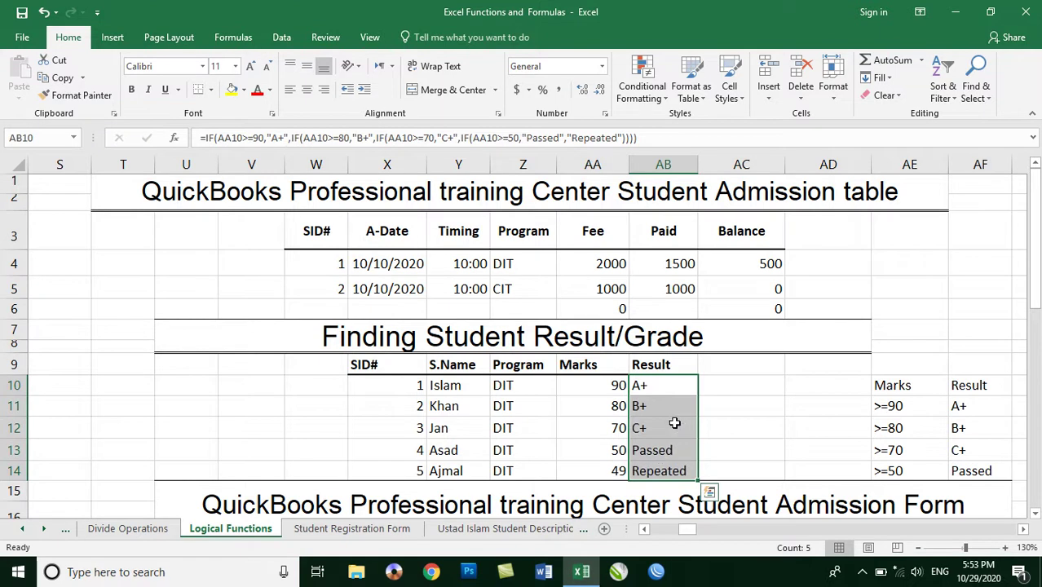
Check each student's marks in AA10:AA14 against the matching result in AB10:AB14
left_click(611, 387)
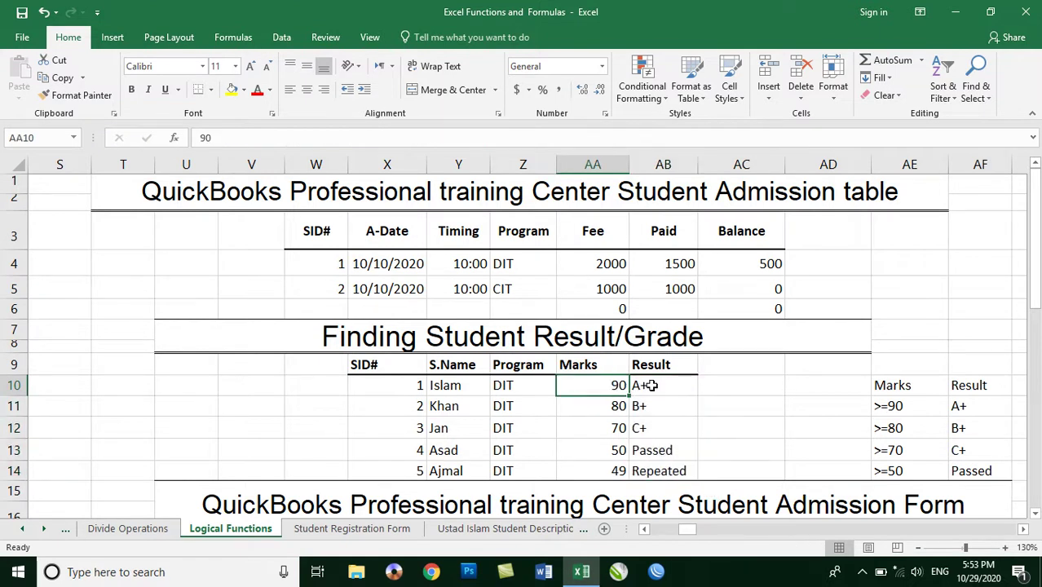
left_click(654, 384)
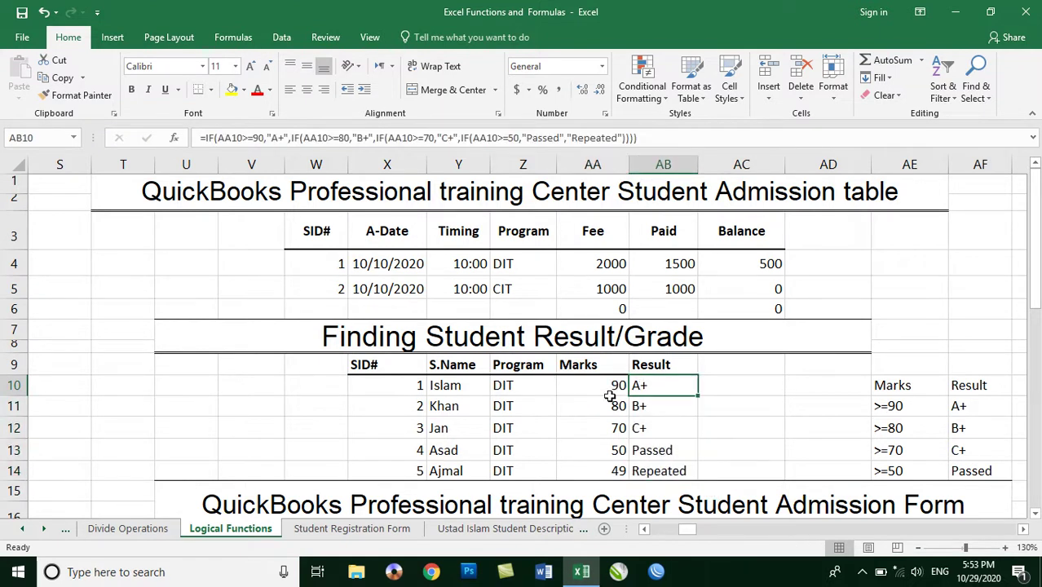
left_click(595, 409)
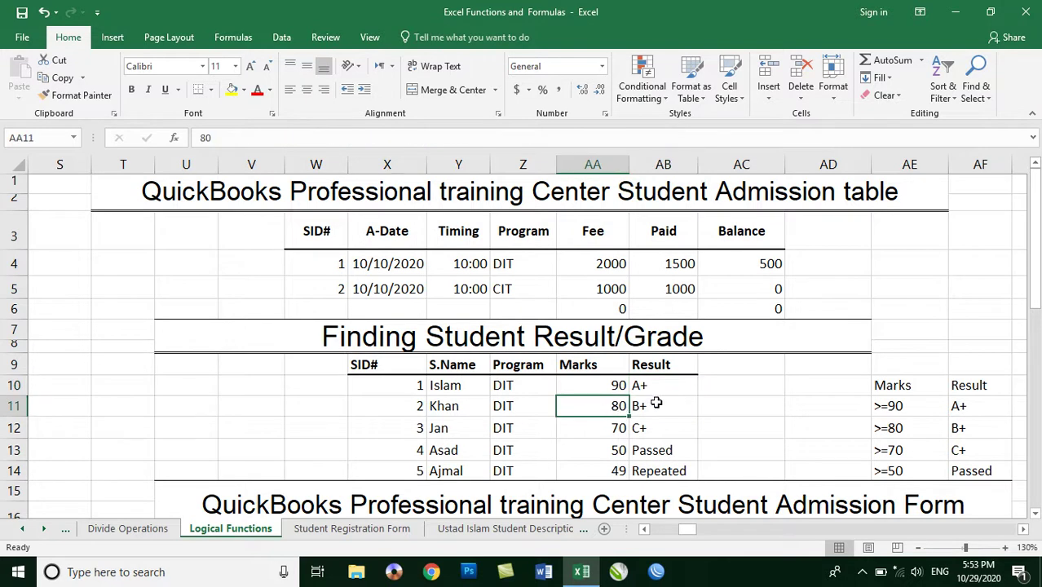
left_click(593, 430)
left_click(642, 430)
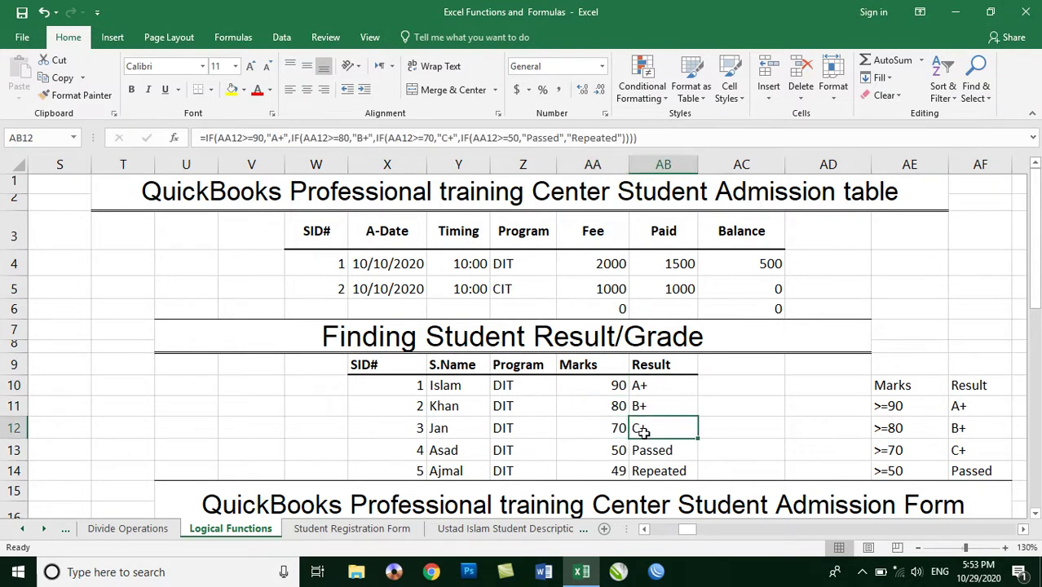
left_click(598, 450)
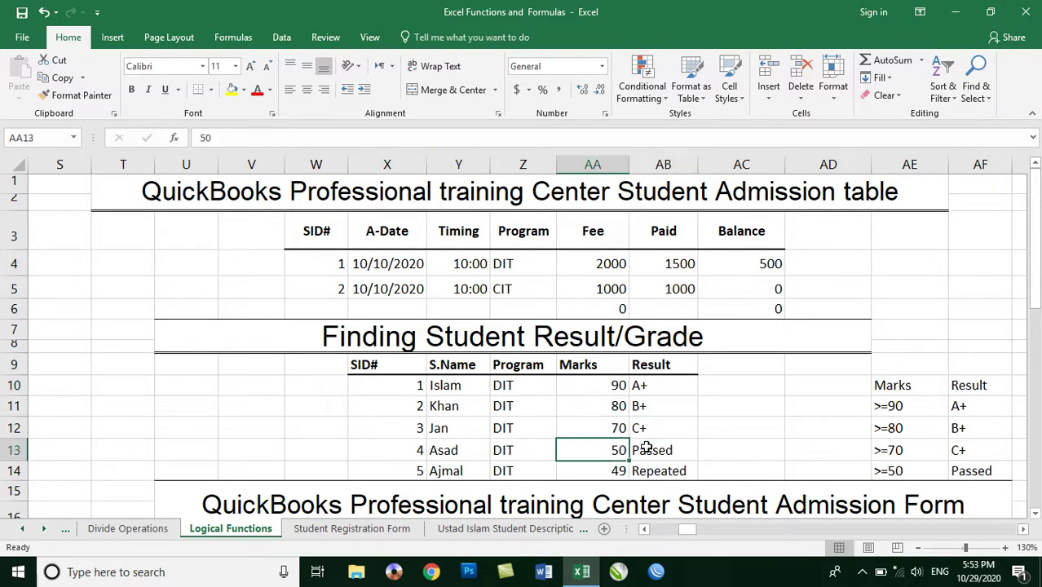
left_click(611, 472)
left_click(656, 474)
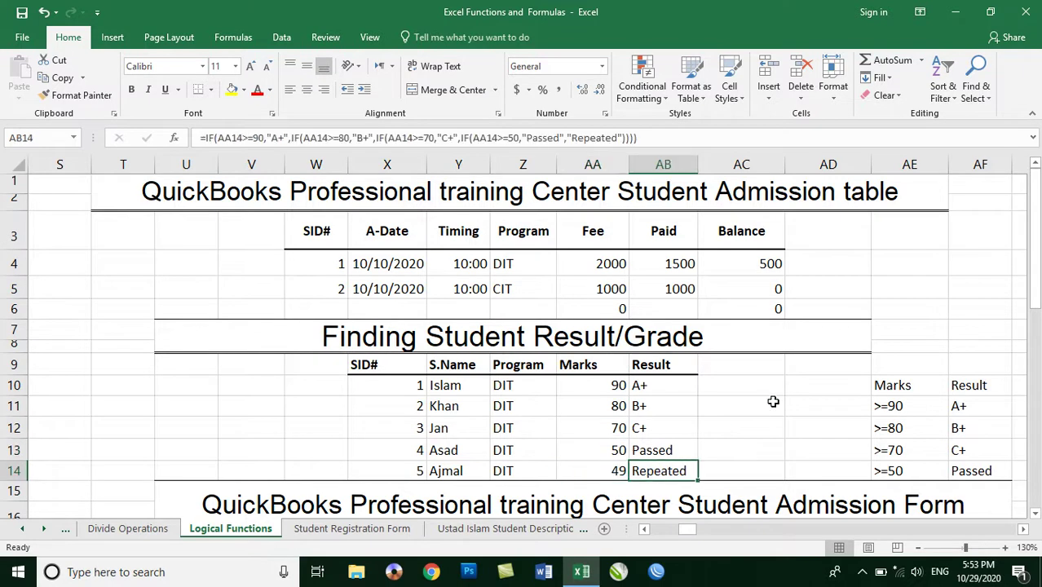